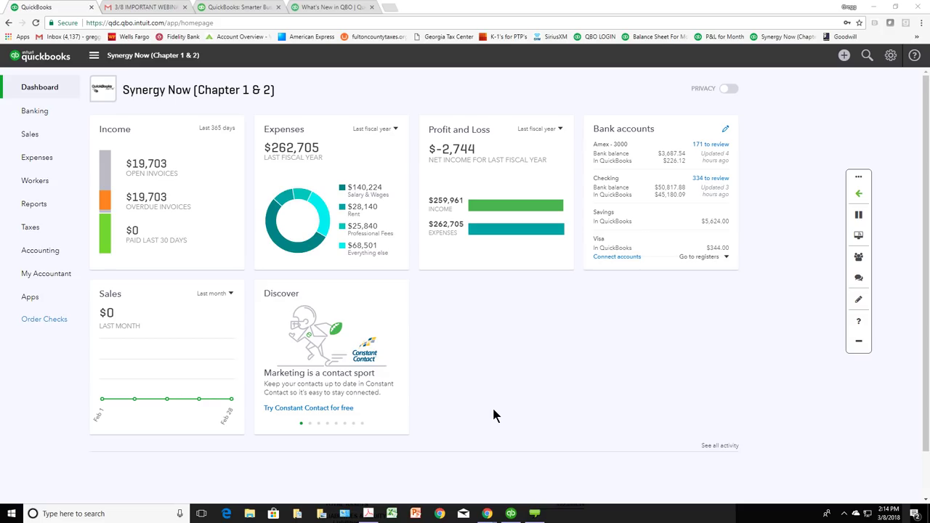
Step: Switch to QuickBooks Desktop to view its home page, and return to QuickBooks Online in the browser
left_click(511, 514)
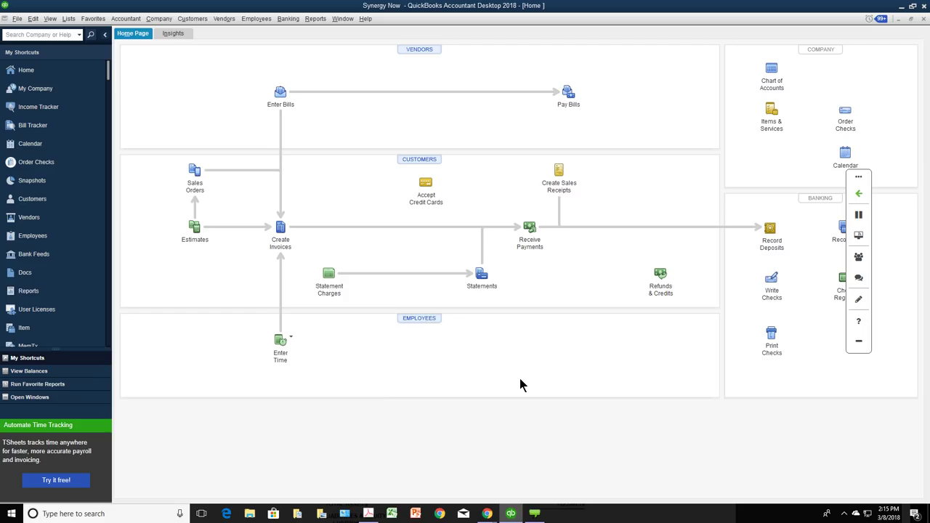
left_click(510, 514)
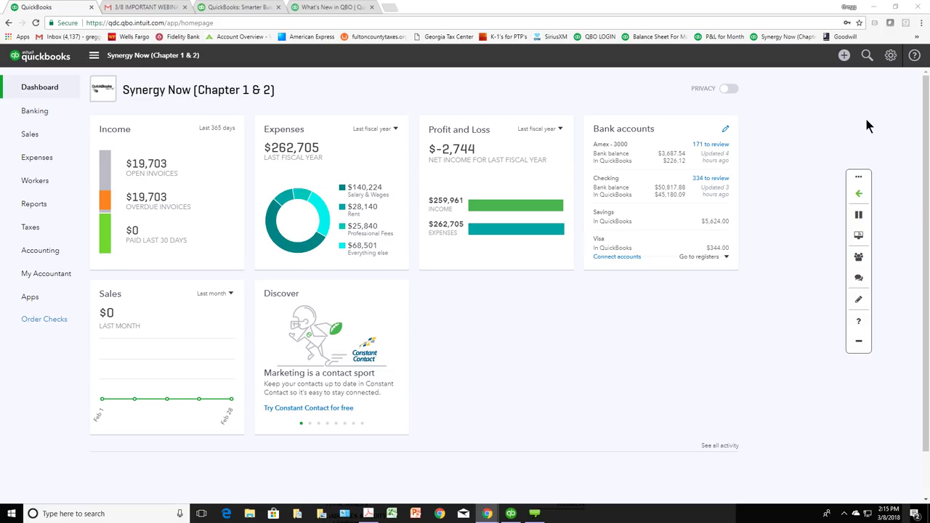
Step: Review the plan details and monthly price in the company's Billing & Subscription settings, and close the settings
left_click(890, 61)
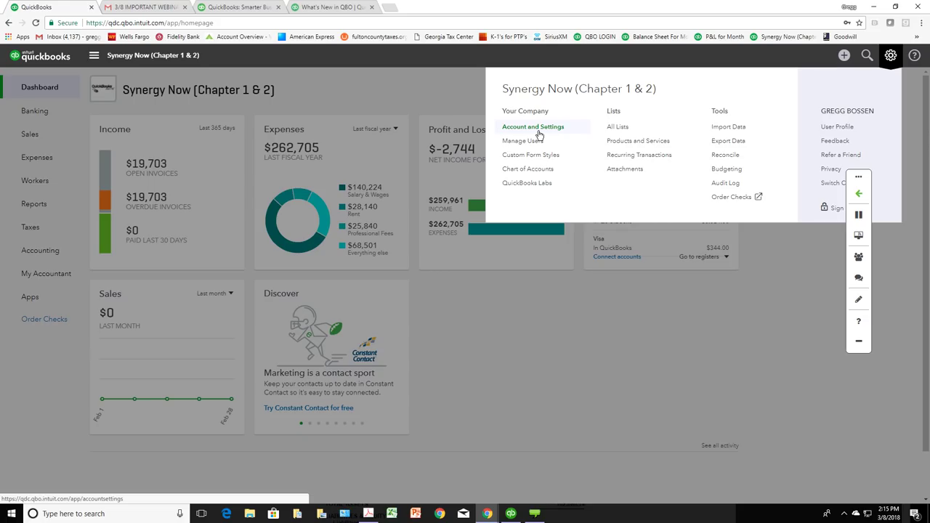
left_click(538, 129)
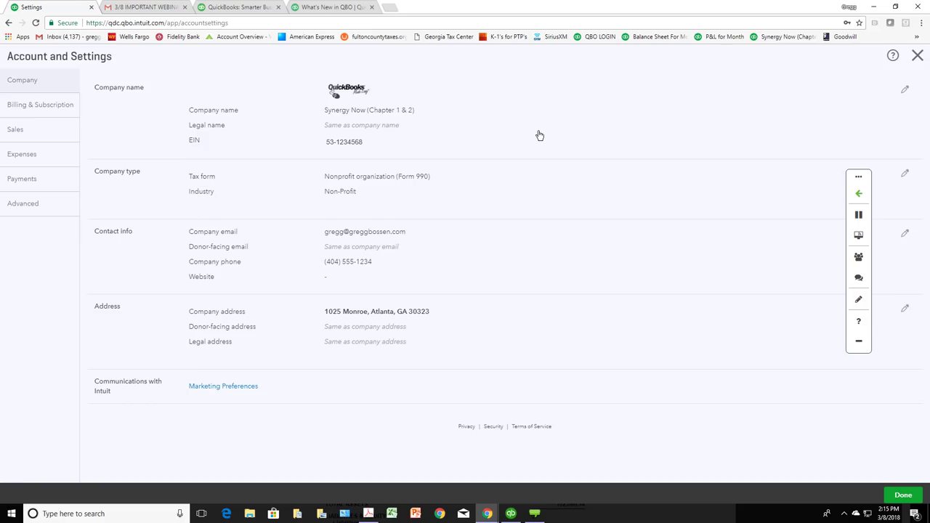
left_click(29, 109)
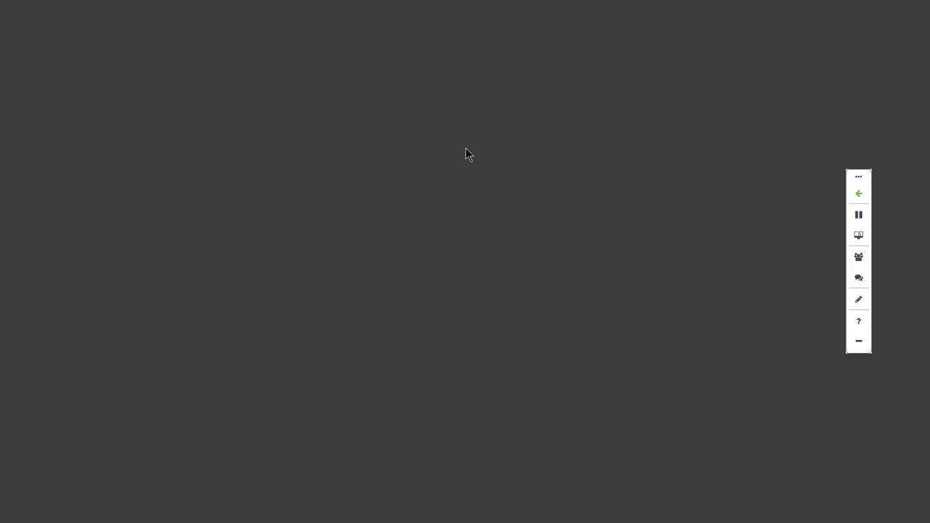
left_click(447, 138)
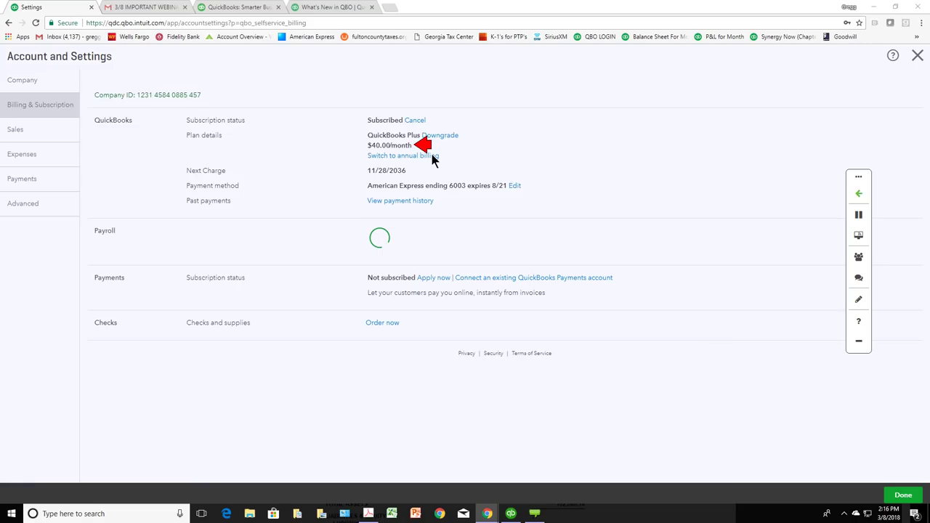
key("Escape")
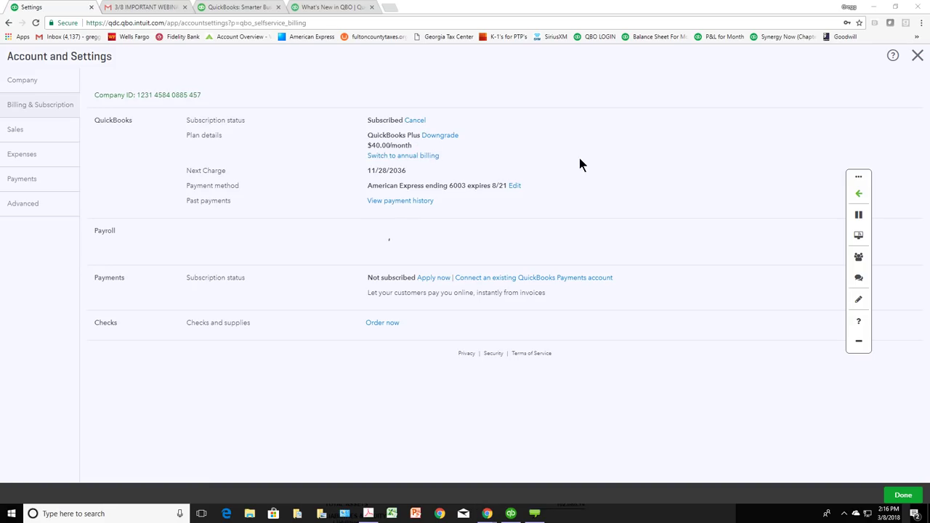
left_click(917, 56)
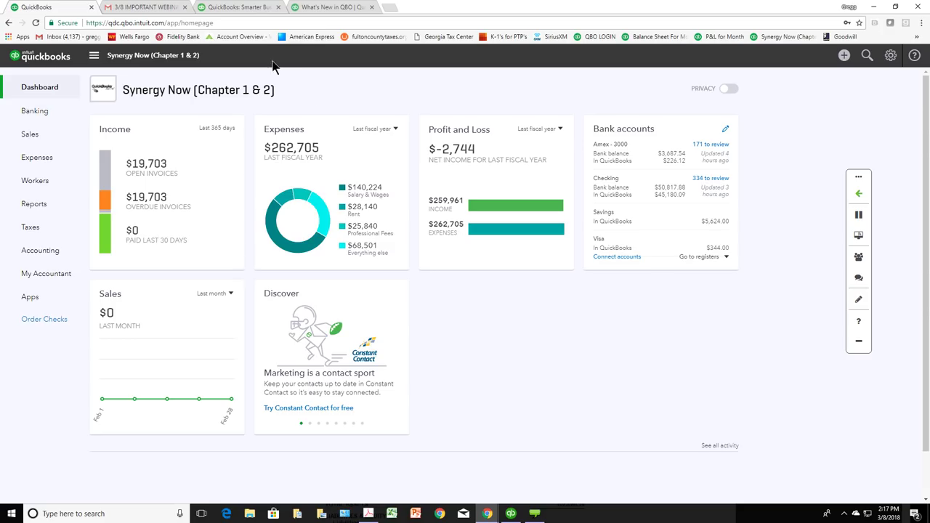
Step: Open the QuickBooks website's plans and pricing page and switch the offers from Buy Now to Free Trial
left_click(239, 9)
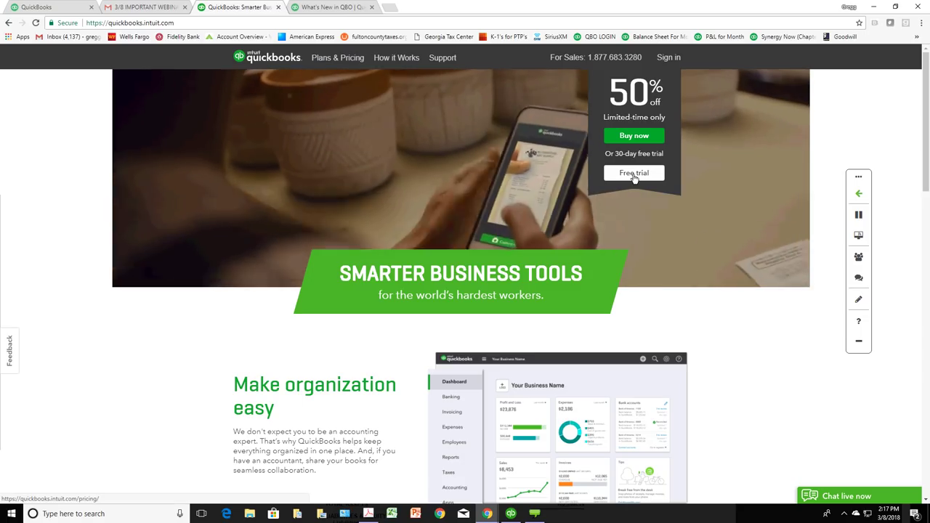
left_click(633, 175)
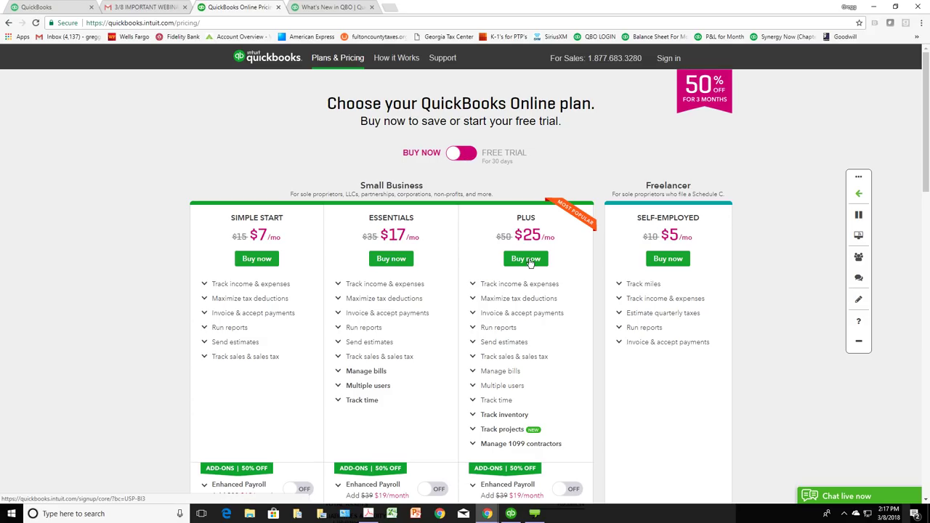
left_click(471, 158)
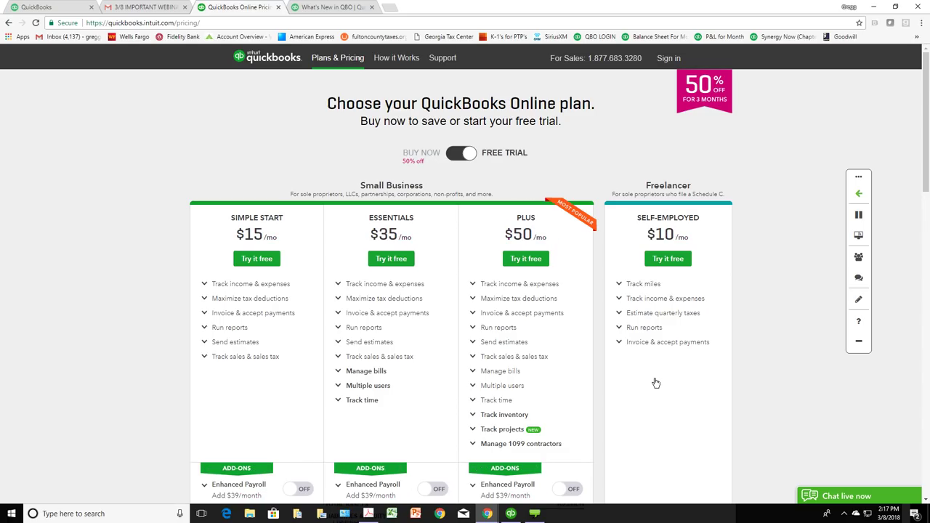
scroll(655, 383, "down", 2)
scroll(654, 377, "up", 1)
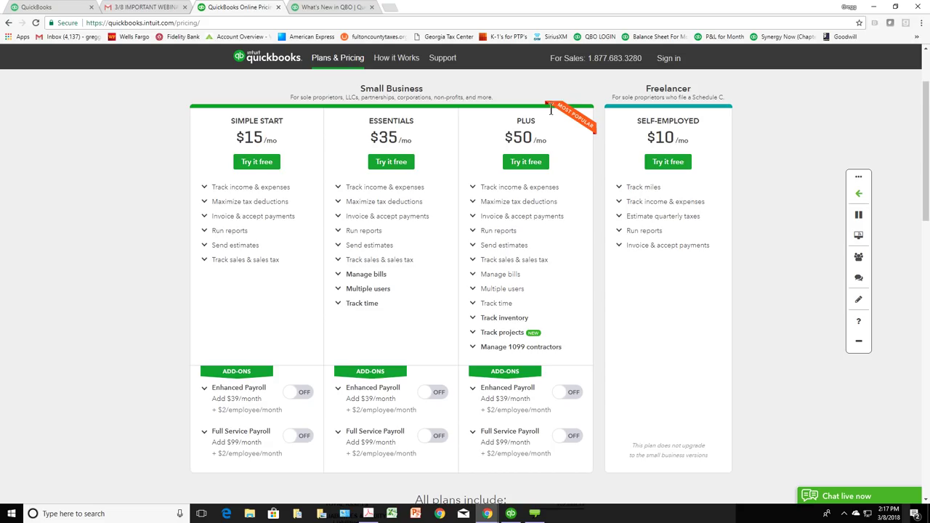
Step: Start the free trial of the Plus plan with the existing Intuit account, continuing with the trial instead of buying
left_click(528, 163)
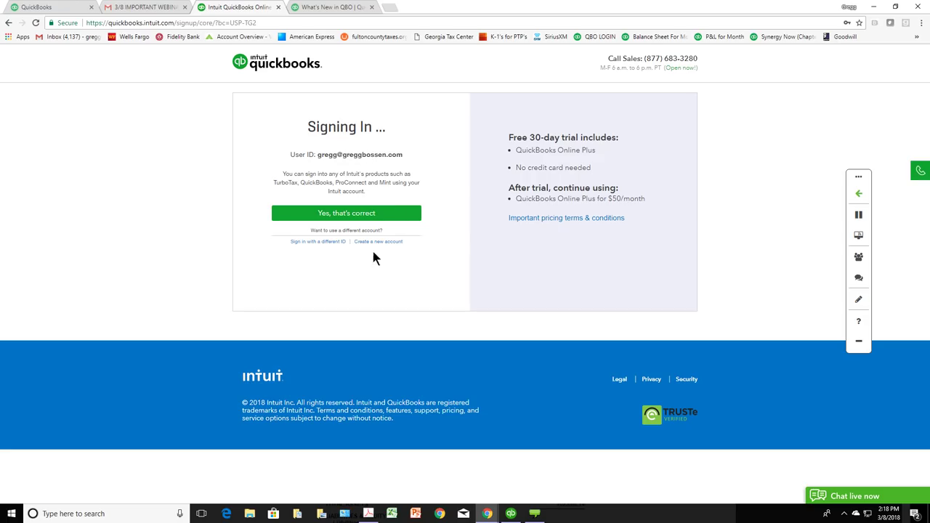
left_click(345, 213)
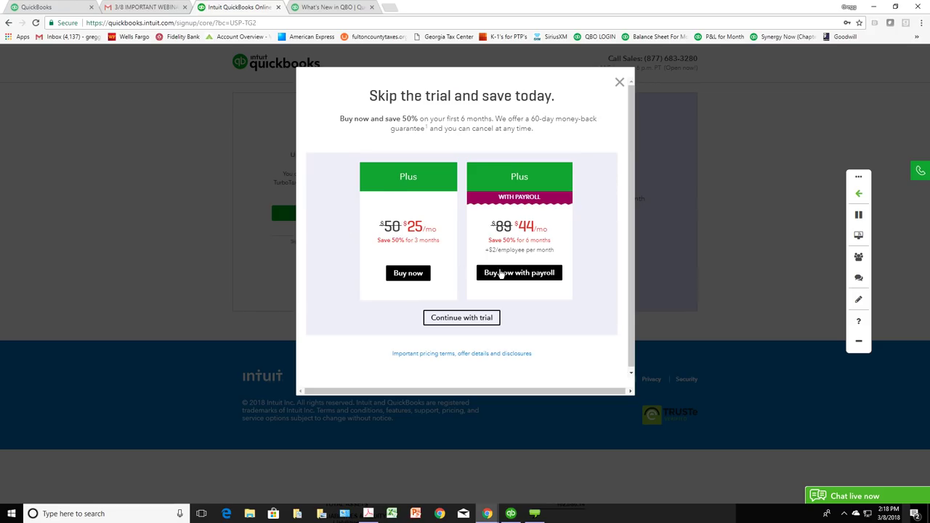
left_click(462, 318)
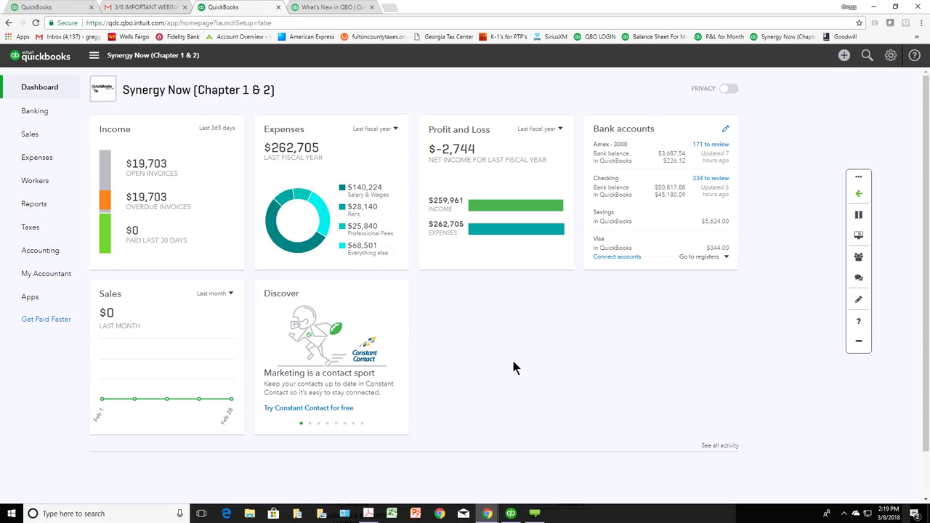
Step: Switch companies and open the new trial company named after the account's e-mail address
left_click(891, 57)
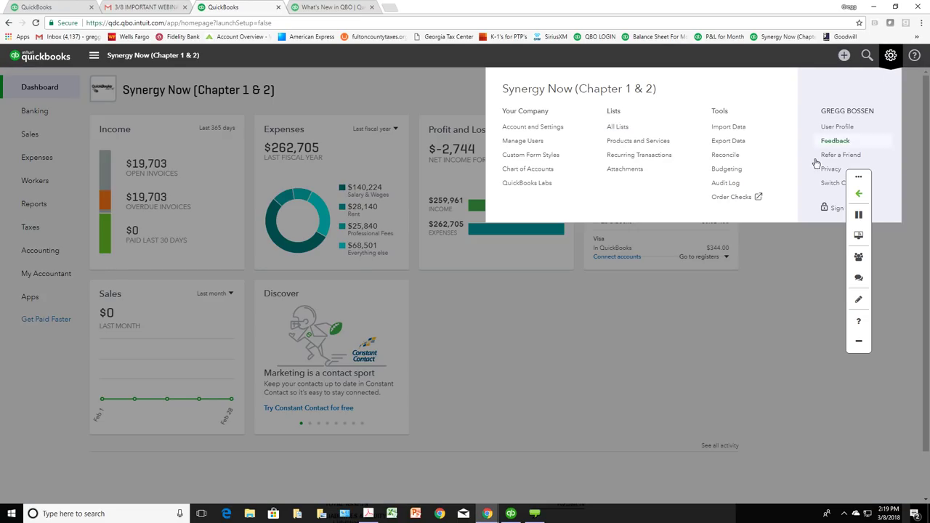
left_click(821, 187)
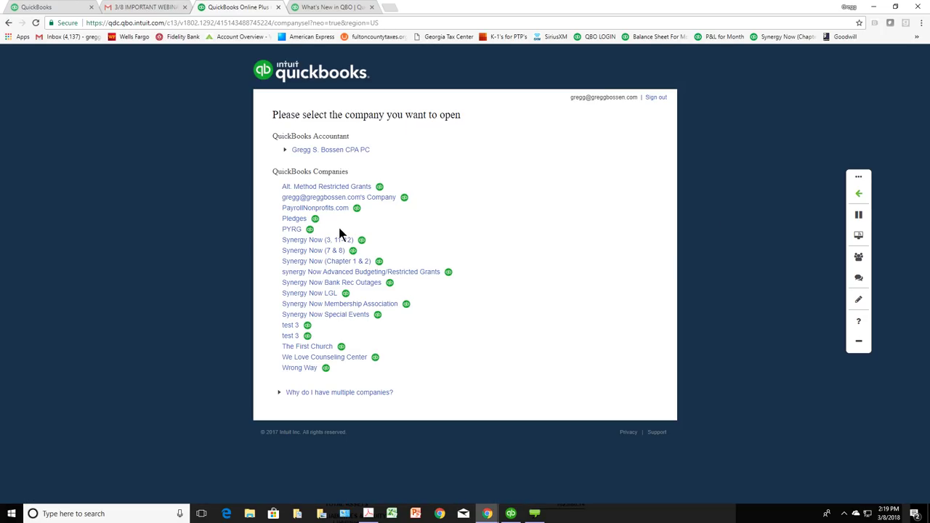
left_click(303, 198)
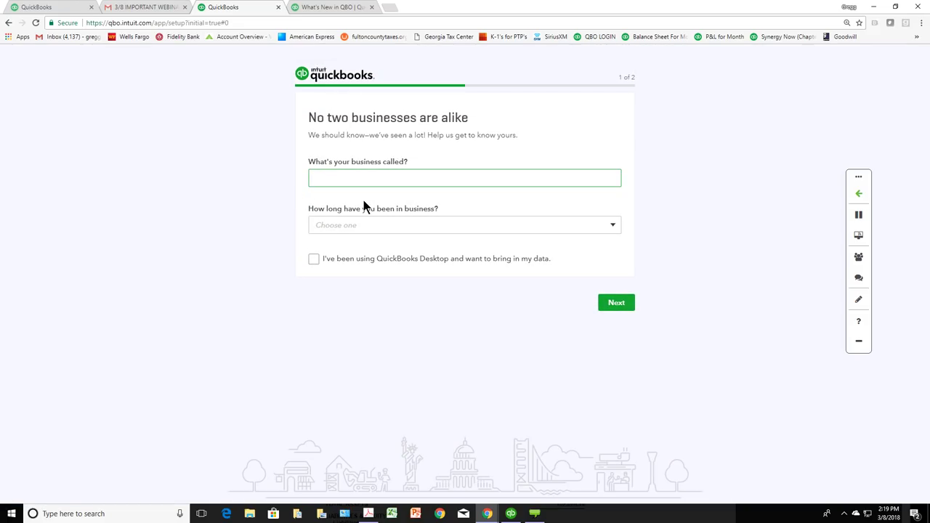
Step: Name the business My Cool Nonprofit, set its time in business to Less than 1 year, and continue the setup
type("My Cool Nonprofit")
left_click(613, 226)
left_click(415, 272)
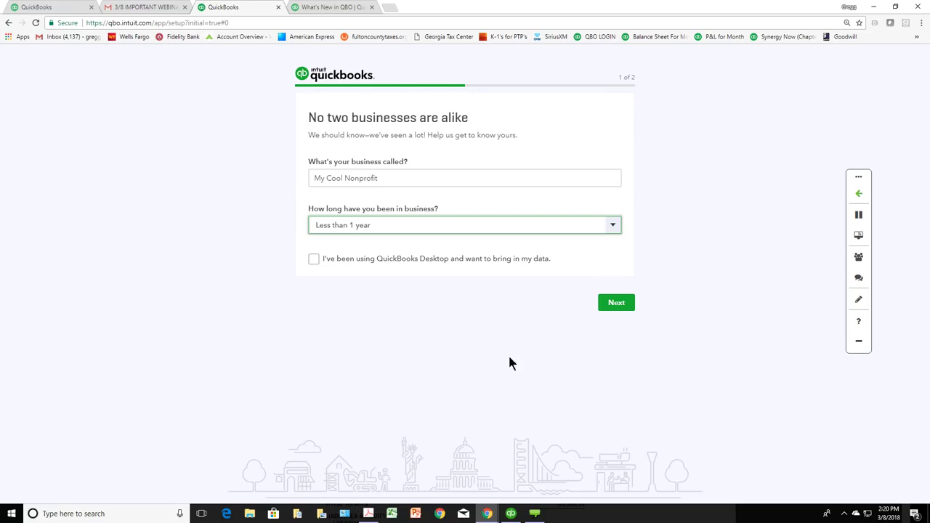
left_click(615, 309)
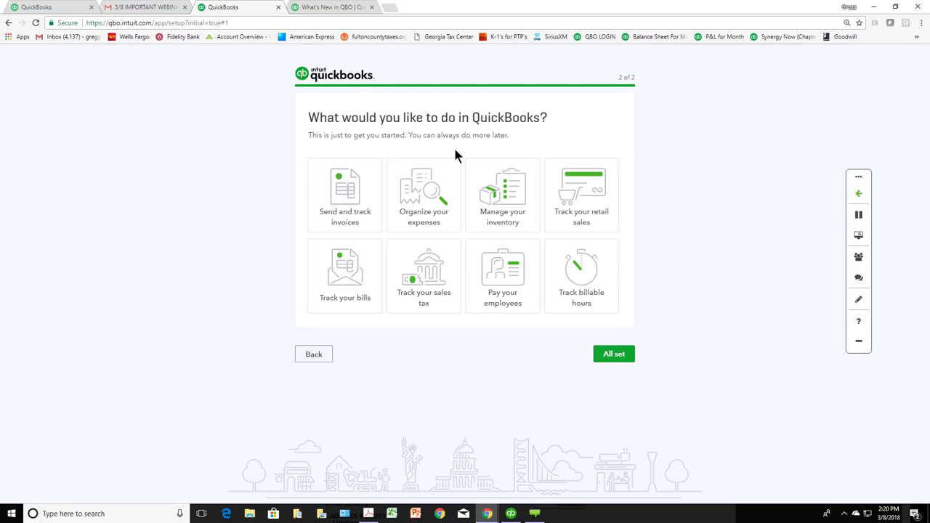
Step: Choose sending and tracking invoices, tracking bills and organizing expenses as the wanted features, and finish the company setup
left_click(356, 201)
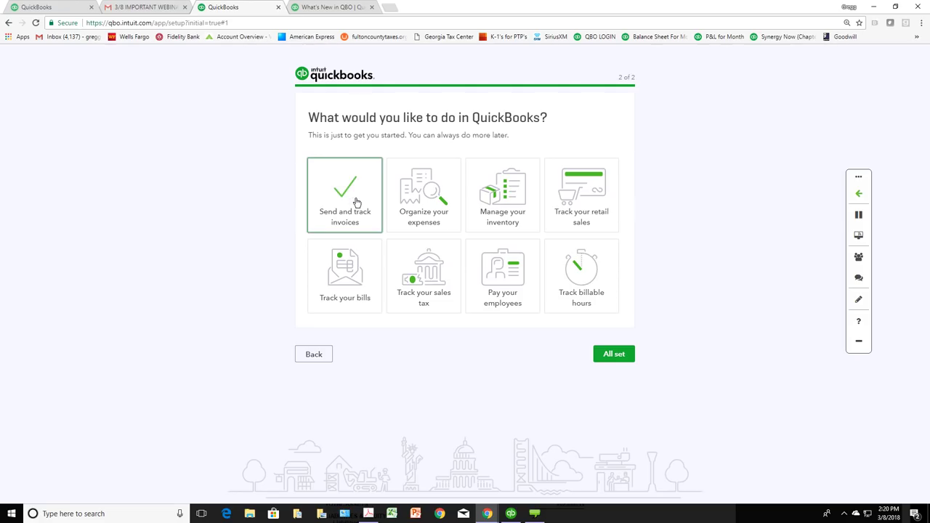
left_click(346, 282)
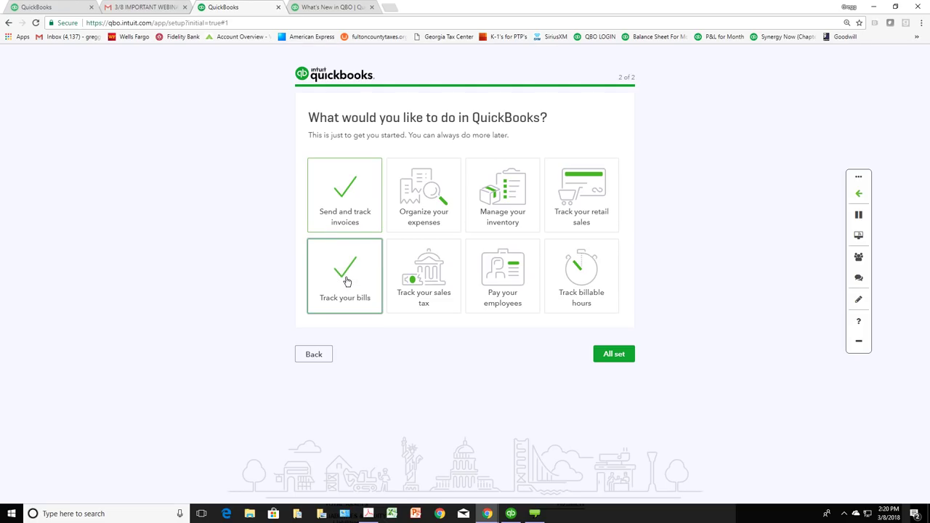
left_click(433, 198)
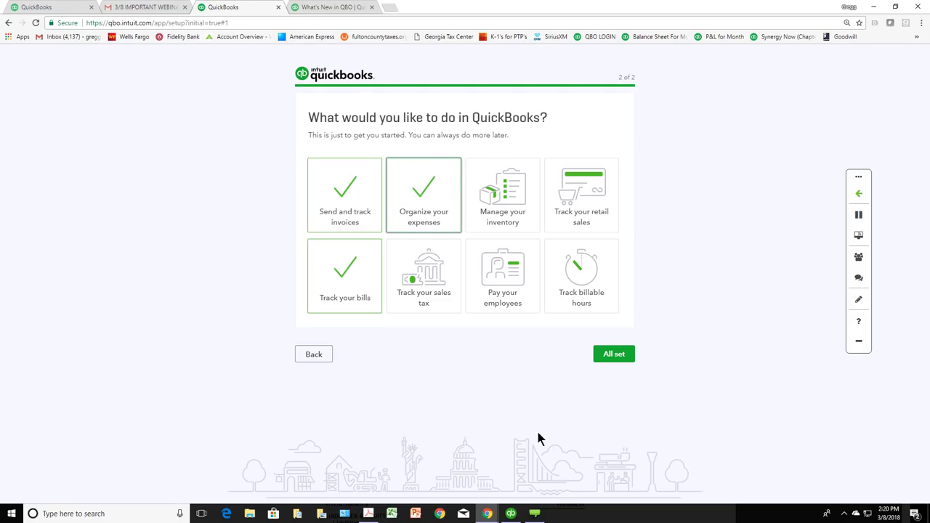
left_click(614, 358)
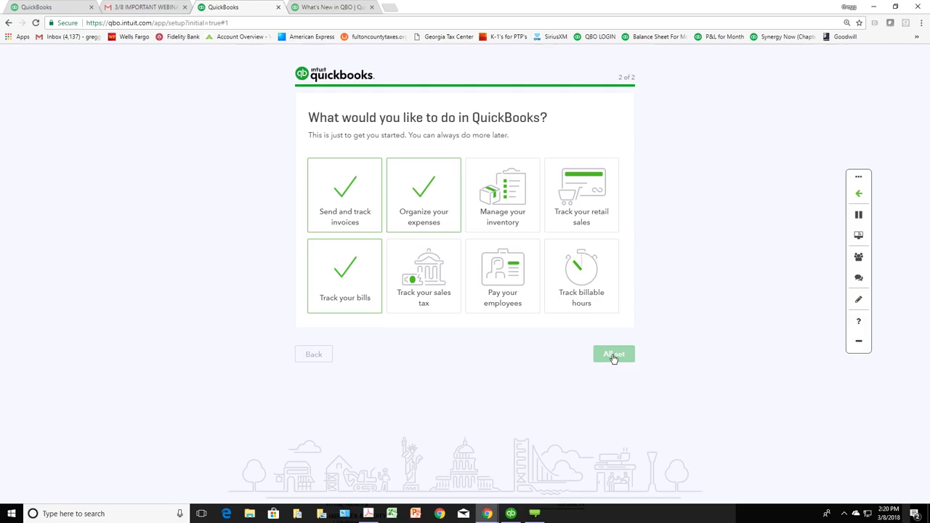
left_click(613, 356)
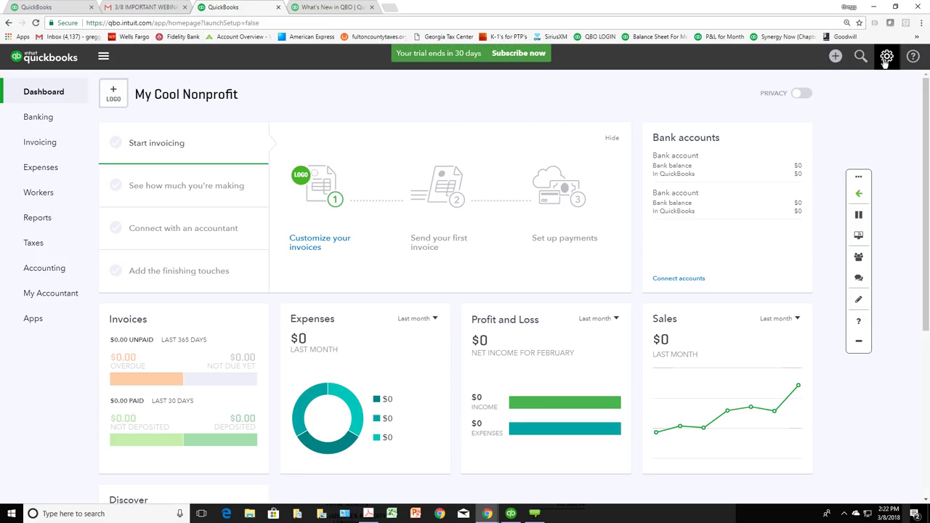
Step: Look at the Import Desktop Data option among the company tools
left_click(885, 62)
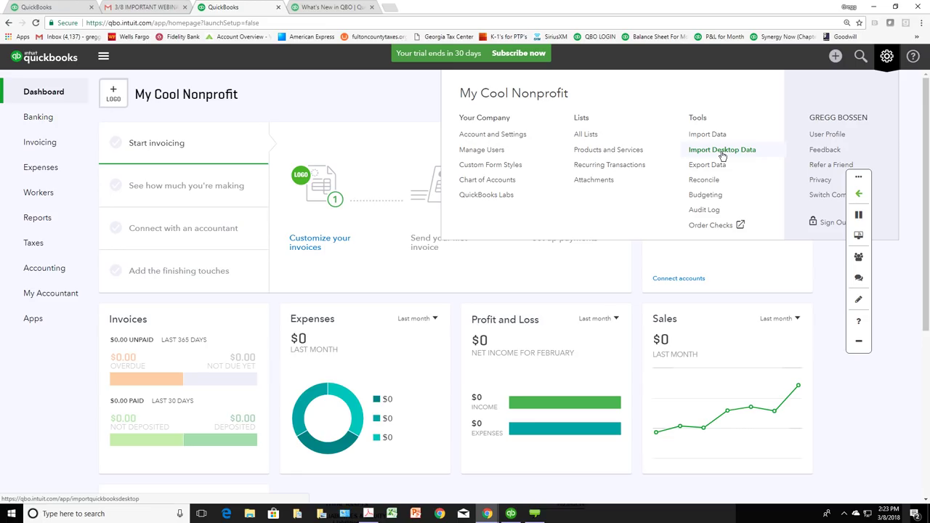
left_click(381, 82)
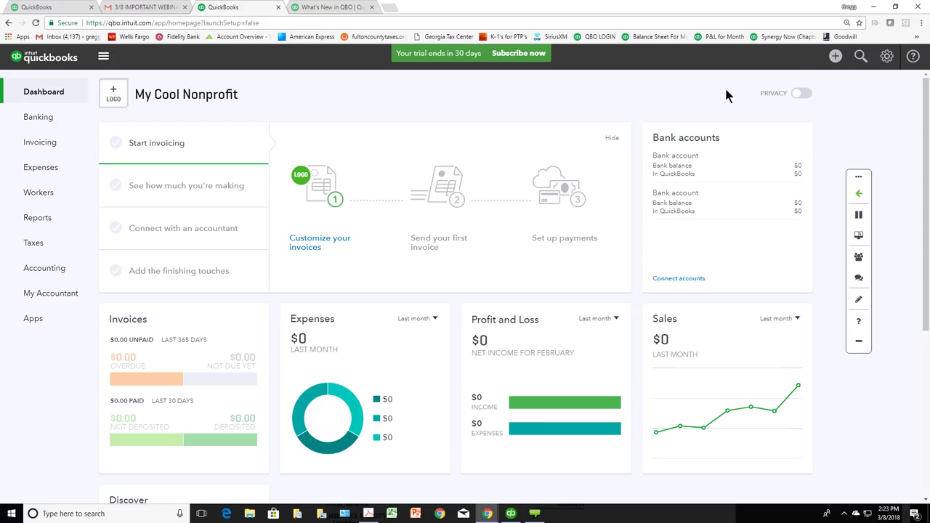
Step: Switch companies to Synergy Now (Chapter 1 & 2), viewing the QuickBooks Desktop home page before opening it
left_click(886, 58)
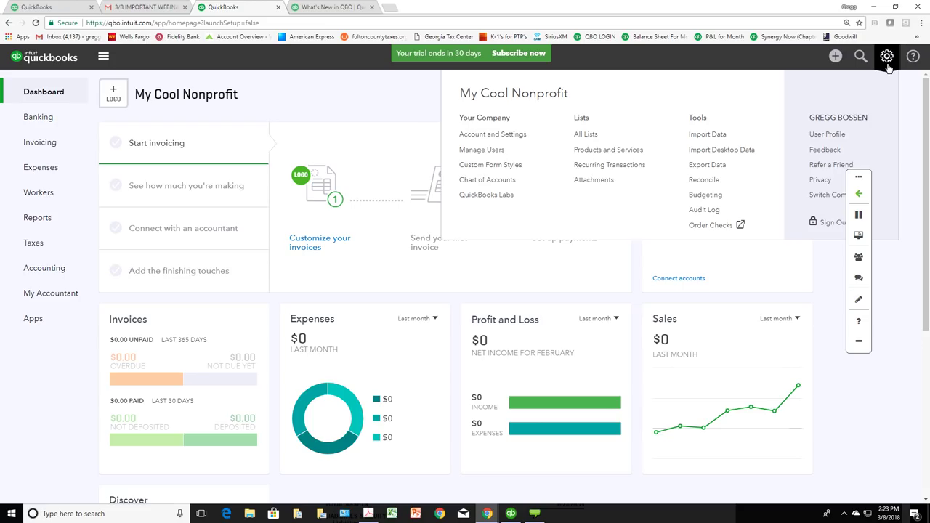
left_click(818, 195)
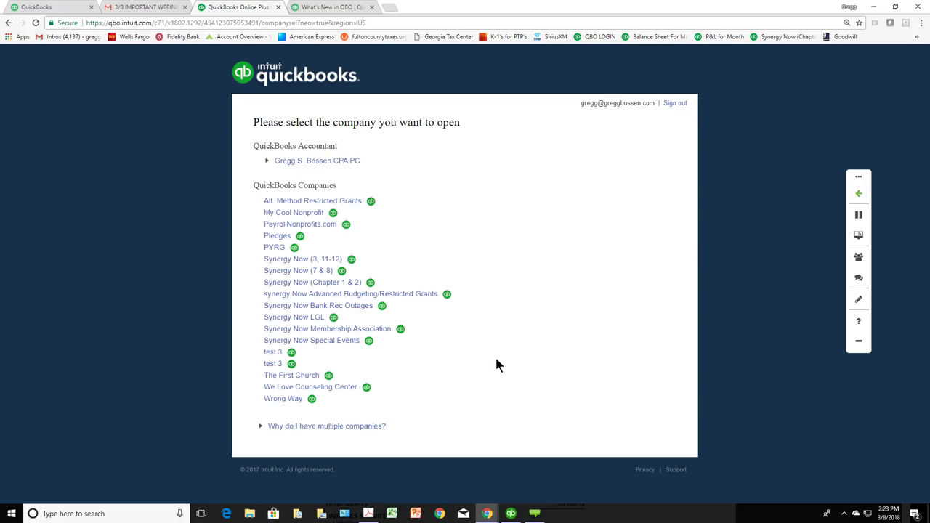
left_click(511, 514)
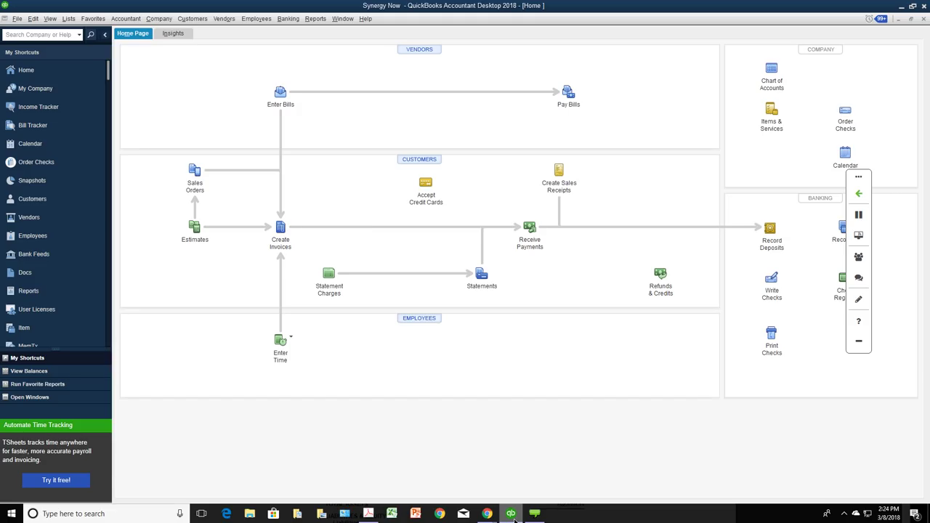
left_click(512, 516)
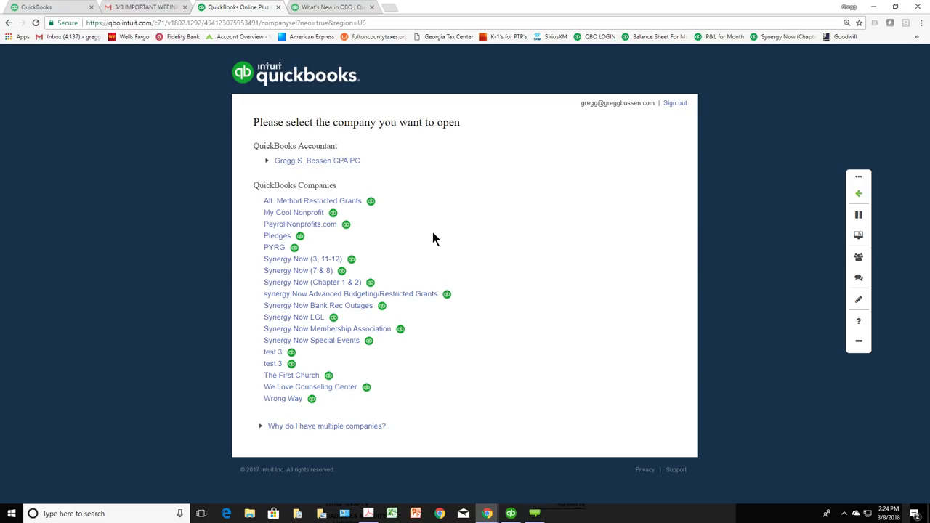
left_click(308, 284)
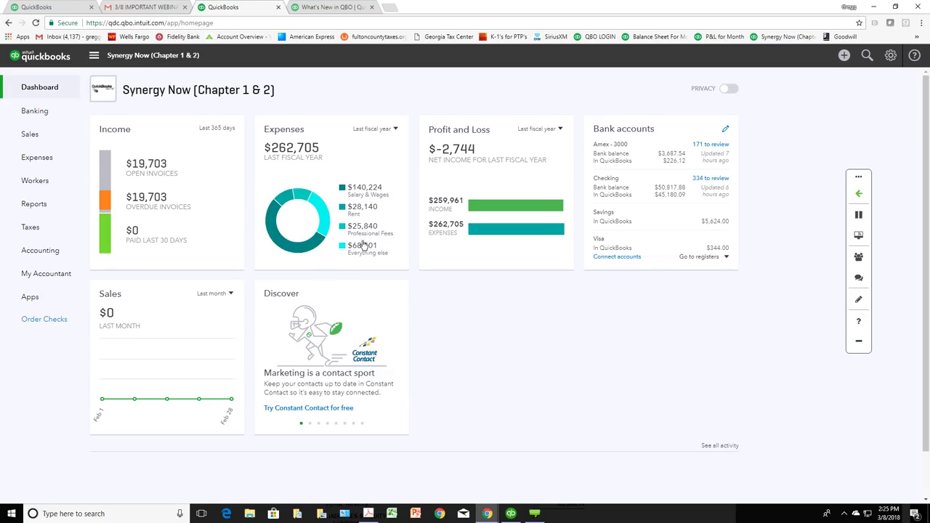
Step: View the period options available for the Expenses chart on the dashboard
left_click(397, 129)
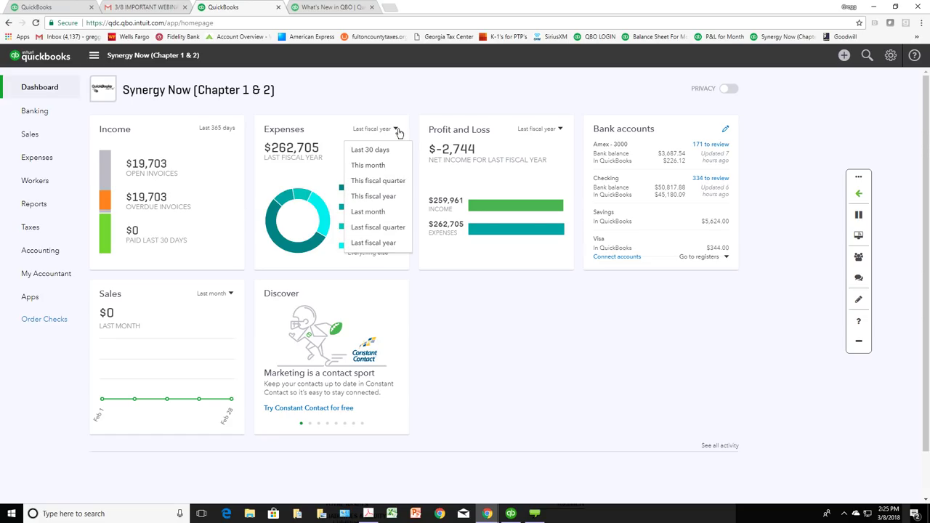
left_click(398, 132)
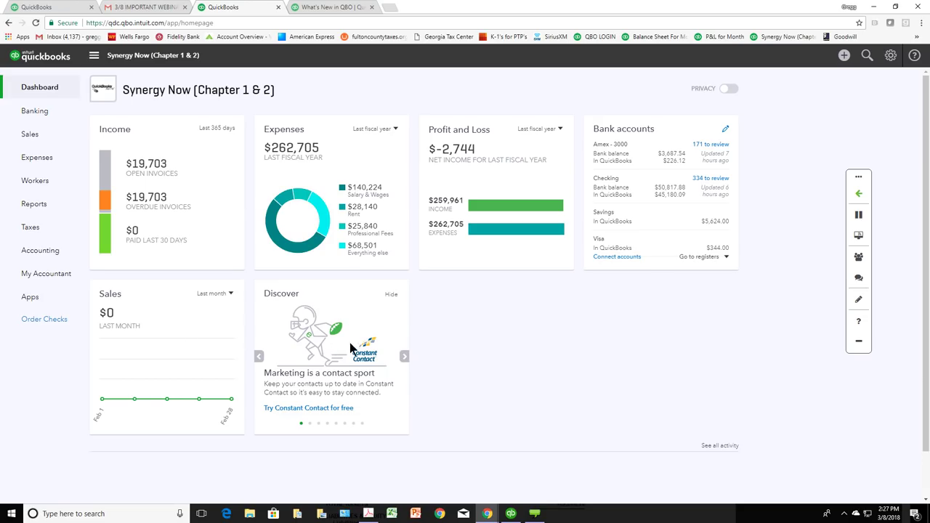
Step: Hide two promotional offers in the dashboard's Discover card
left_click(391, 295)
left_click(390, 295)
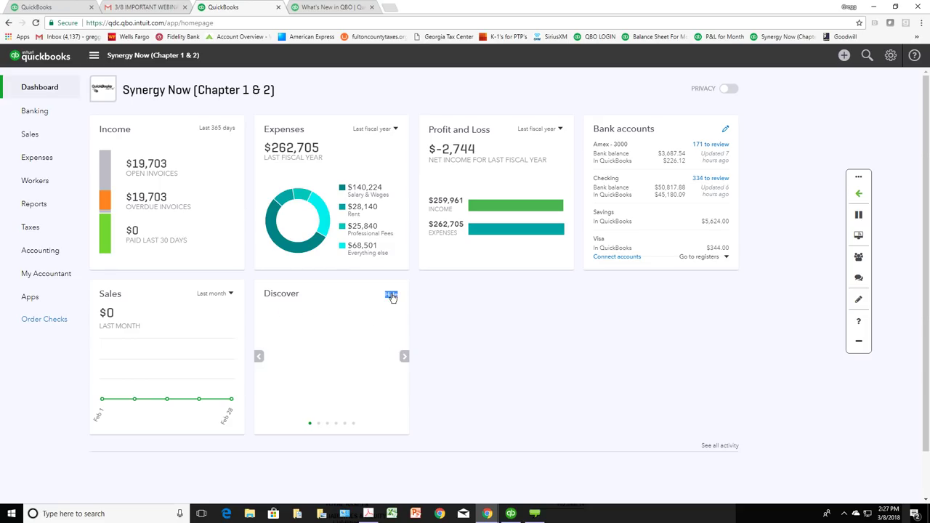
Step: Hide further promotional offers in the dashboard's Discover card until the Tallie expense reports offer is reached
left_click(391, 295)
left_click(391, 295)
left_click(391, 294)
left_click(391, 295)
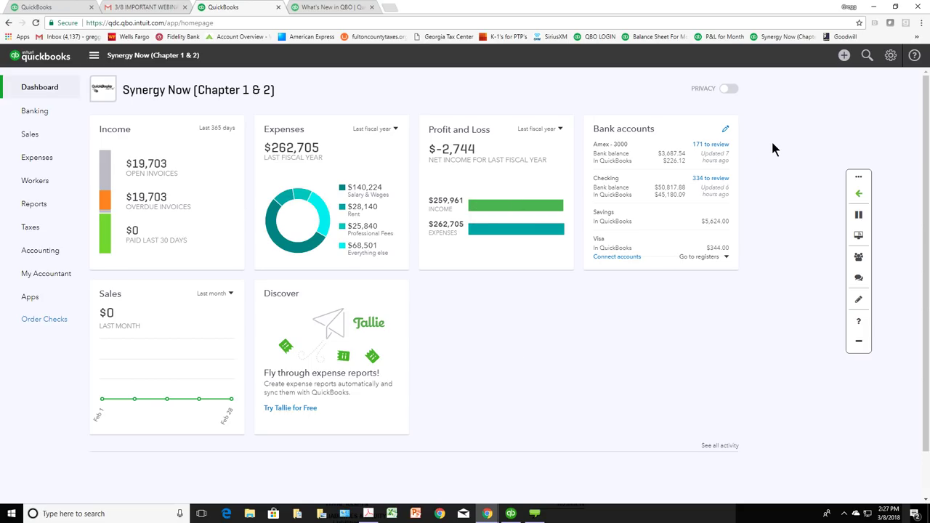
Step: View the company settings, lists and tools options, and the Create options for donor, vendor, employee and other transactions
left_click(891, 57)
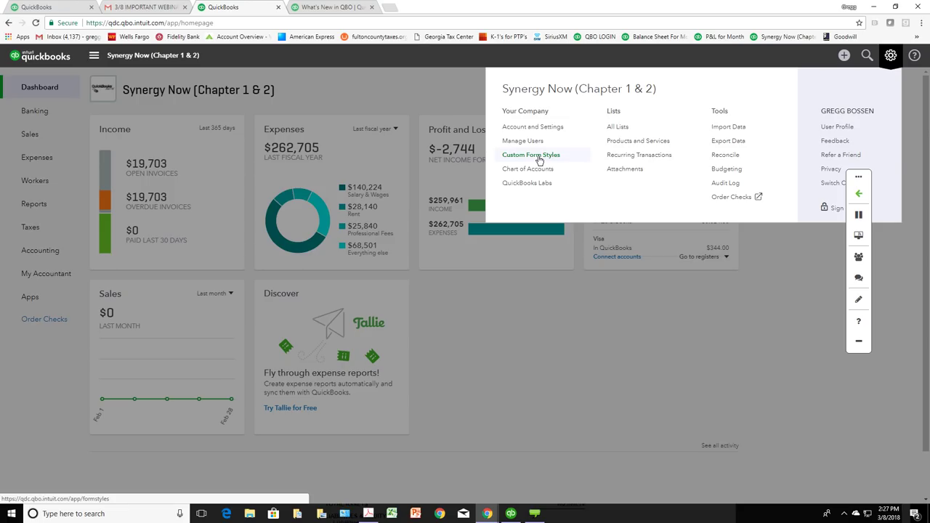
left_click(890, 62)
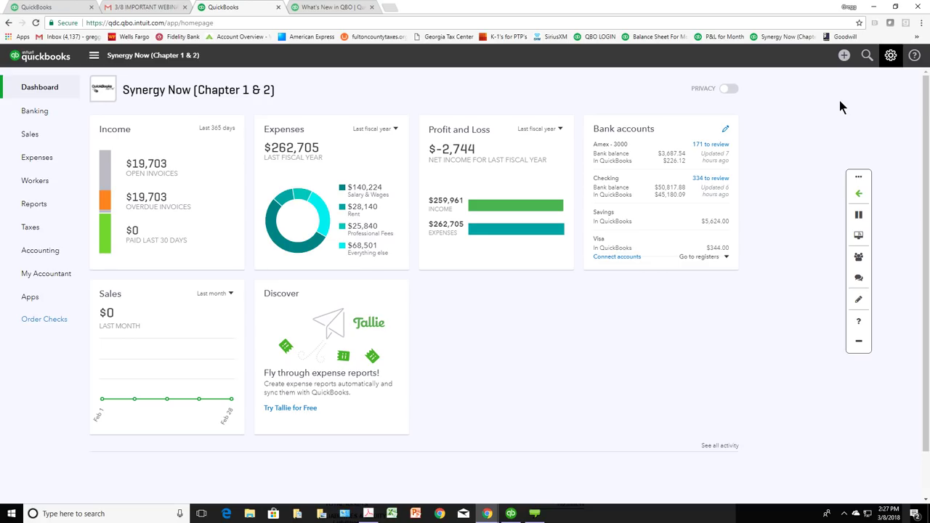
left_click(843, 56)
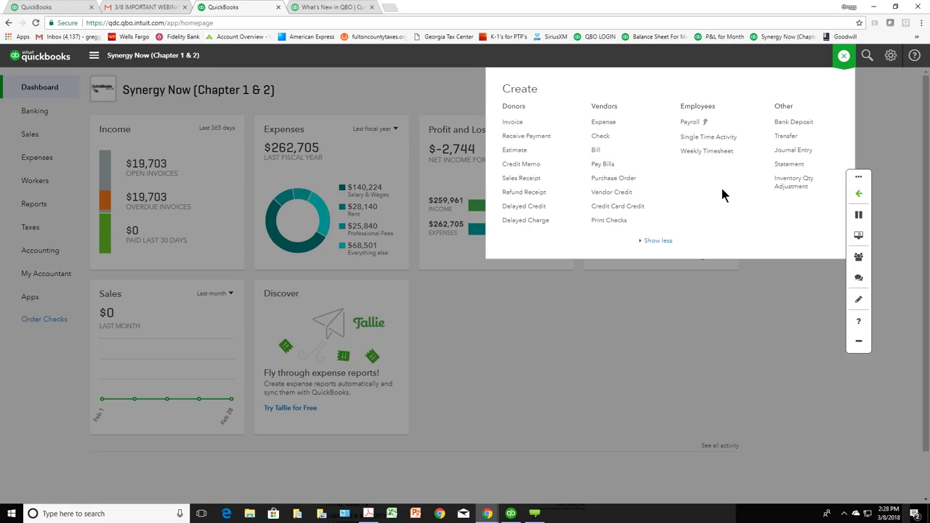
left_click(843, 58)
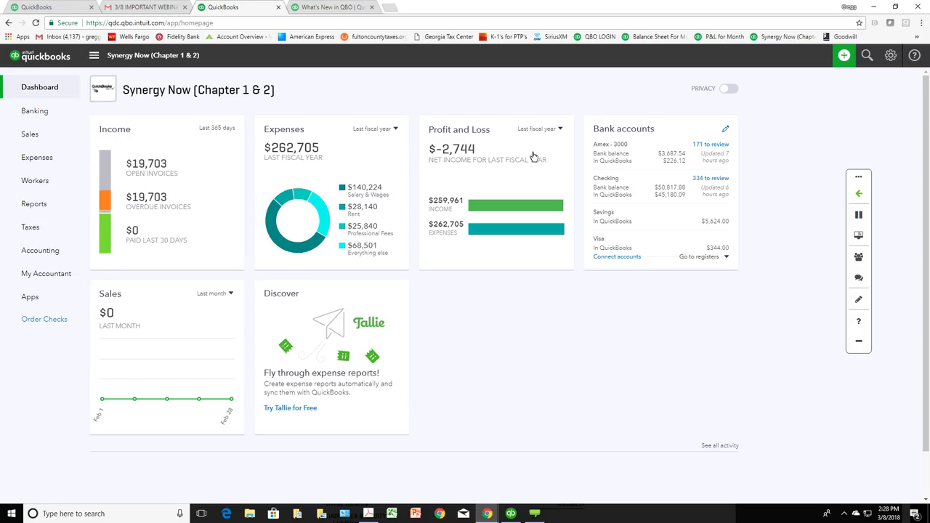
Step: Open the Reports page, mark its five report categories with arrow annotations, and clear the arrows
left_click(32, 206)
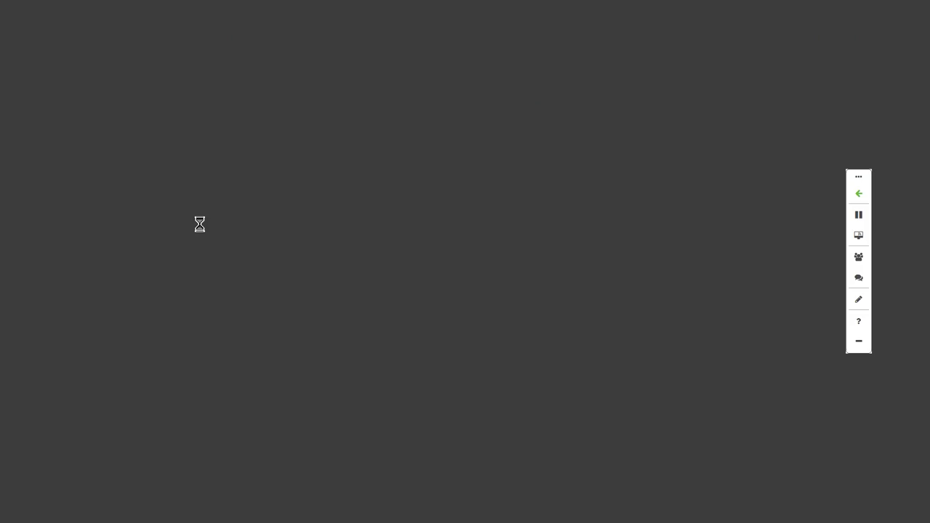
left_click_drag(177, 213, 161, 212)
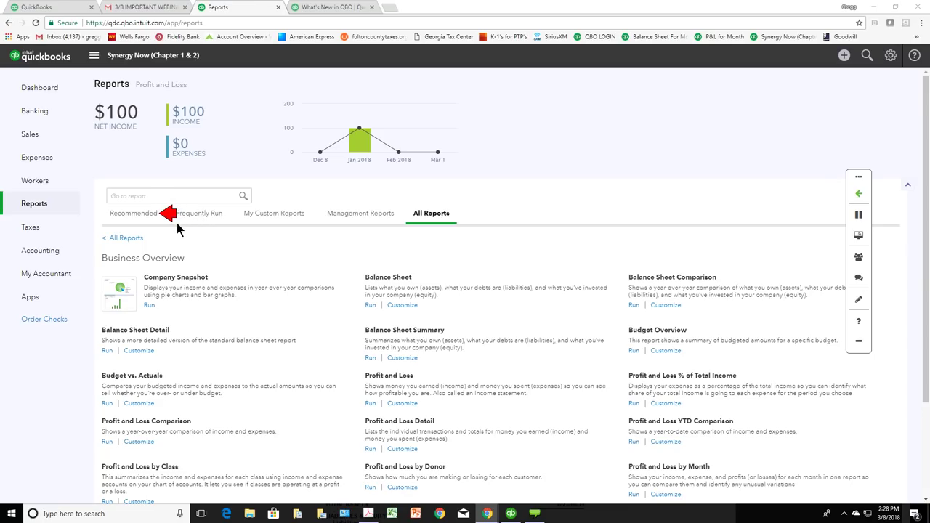
left_click(231, 229)
left_click(292, 256)
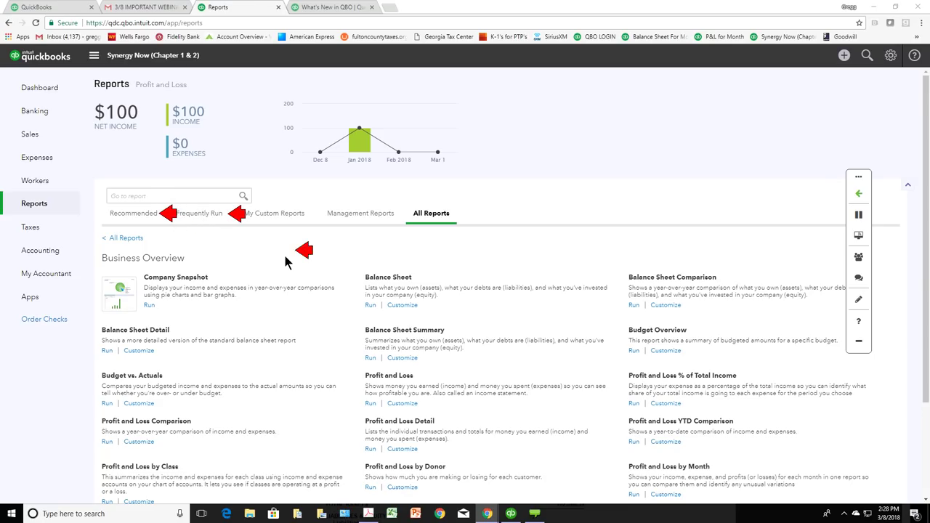
left_click_drag(292, 255, 329, 231)
left_click(355, 265)
left_click_drag(355, 265, 477, 231)
left_click(424, 242)
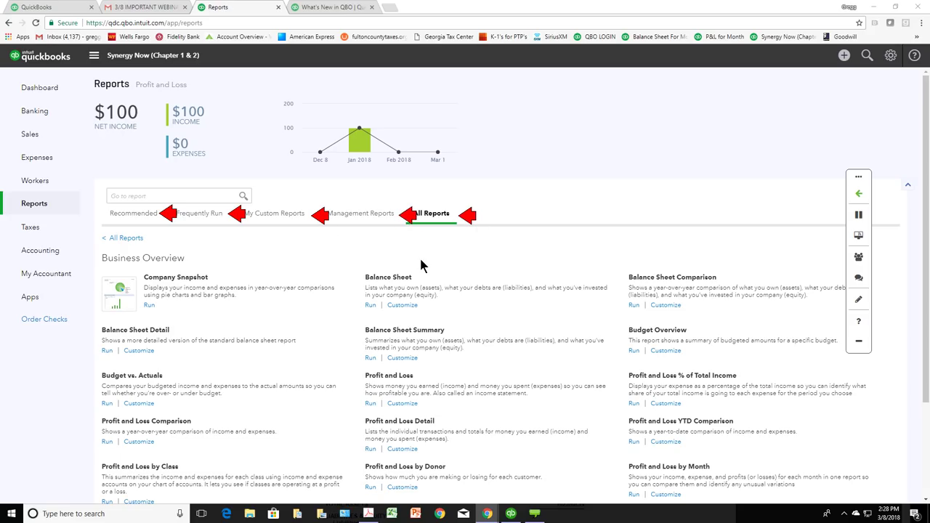
left_click(484, 234)
key("Escape")
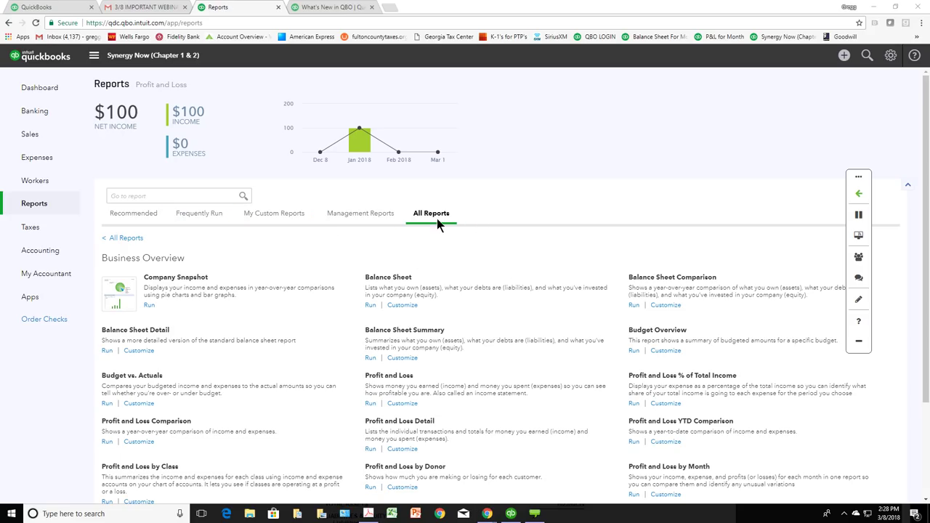
Step: Look through the Recommended, Frequently Run, My Custom Reports, Management Reports and All Reports lists in turn
left_click(130, 216)
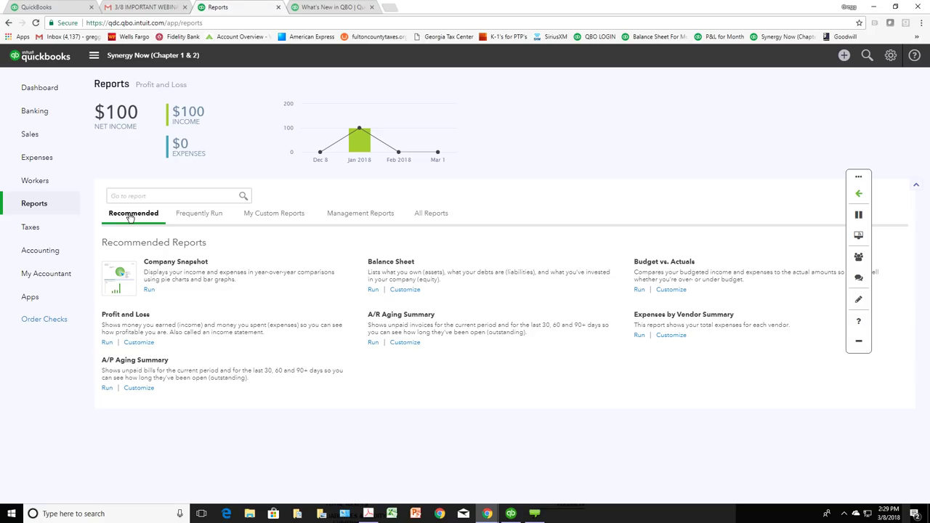
left_click(191, 216)
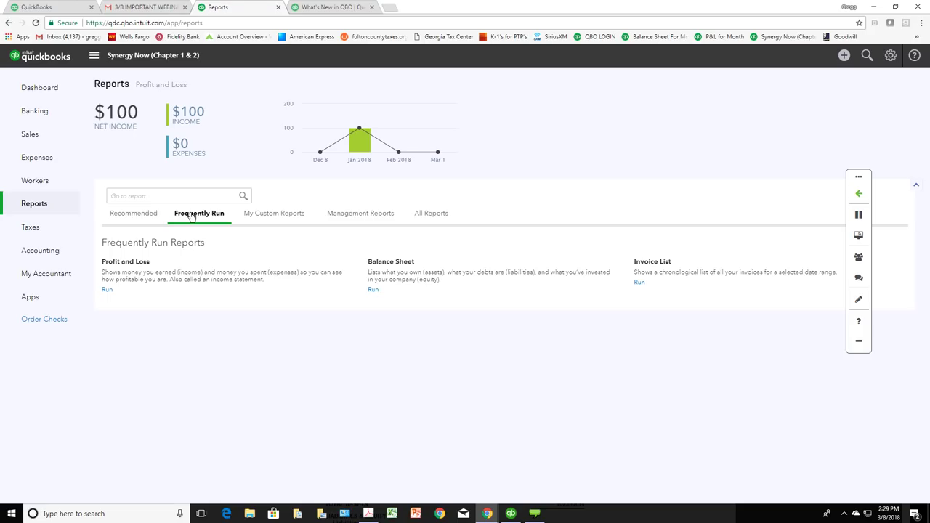
left_click(267, 216)
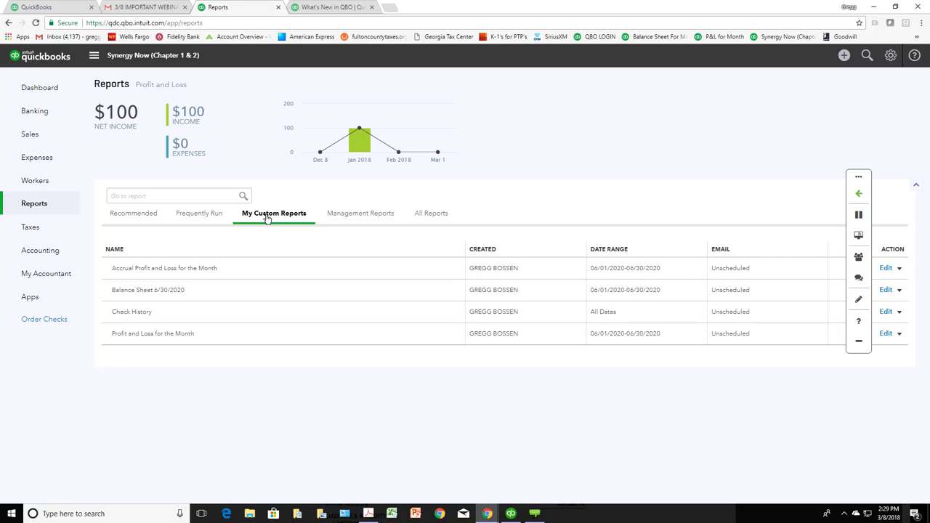
left_click(362, 215)
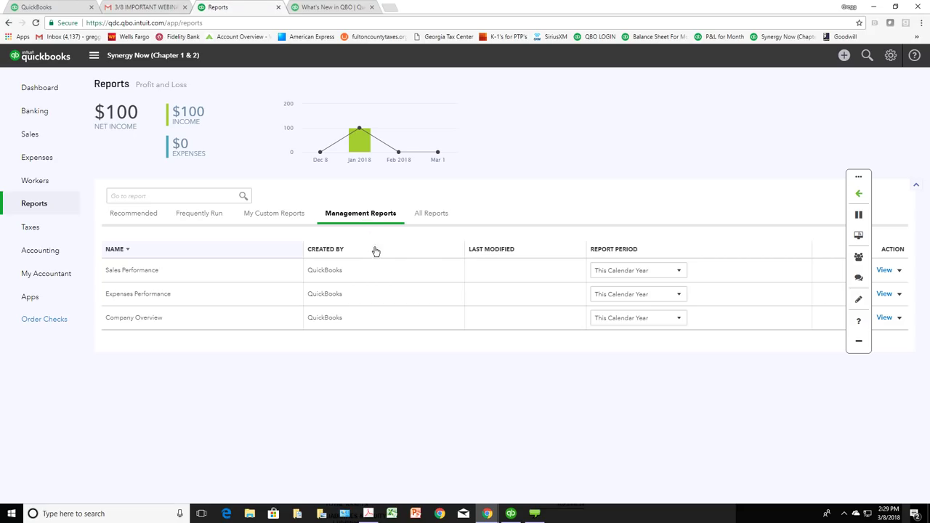
left_click(430, 215)
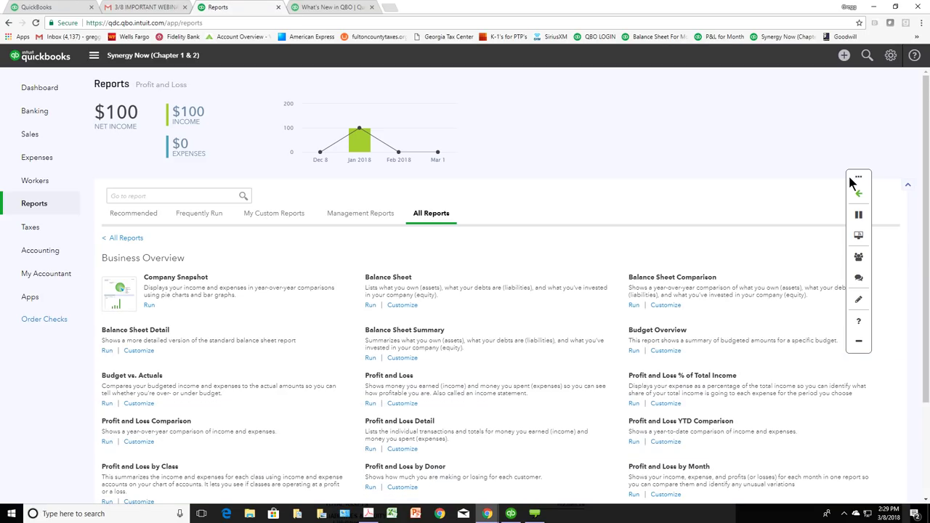
Step: Move the floating presenter toolbar off the report list and examine the Business Overview reports
left_click_drag(856, 178, 804, 12)
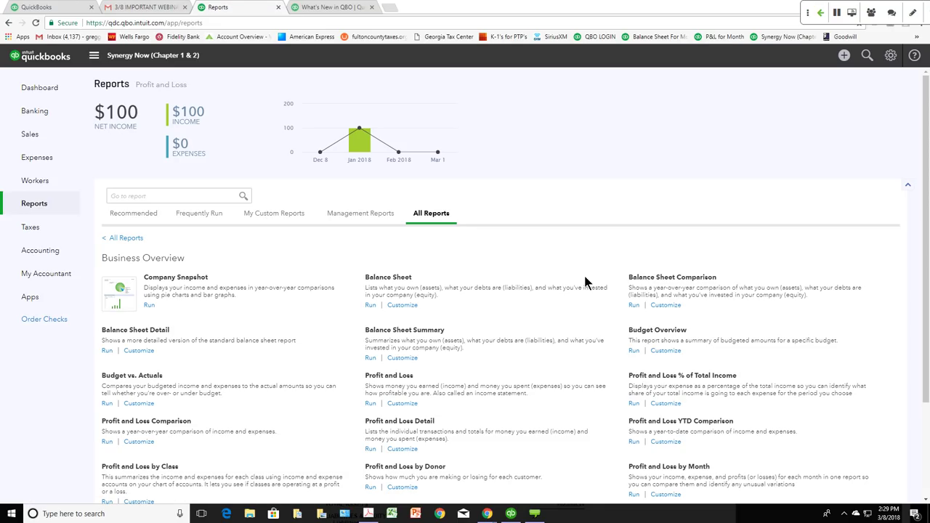
scroll(585, 281, "down", 2)
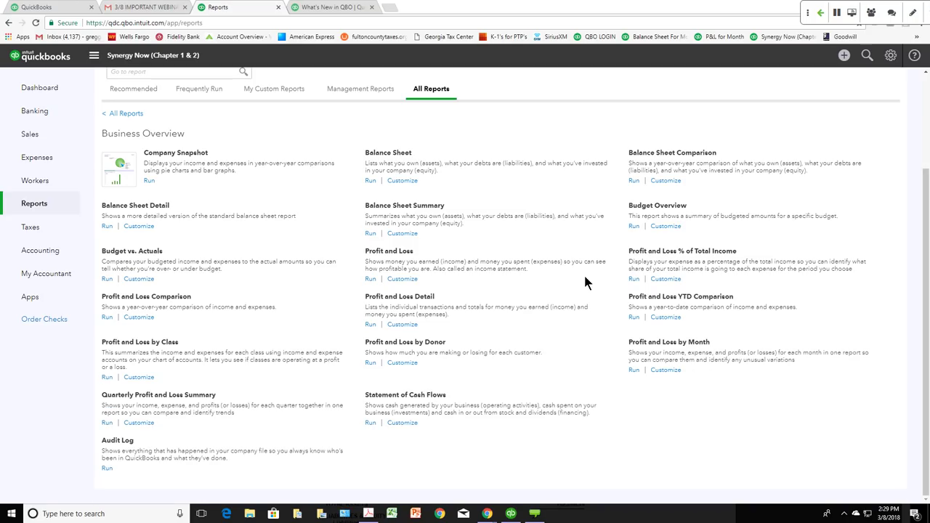
scroll(583, 272, "up", 3)
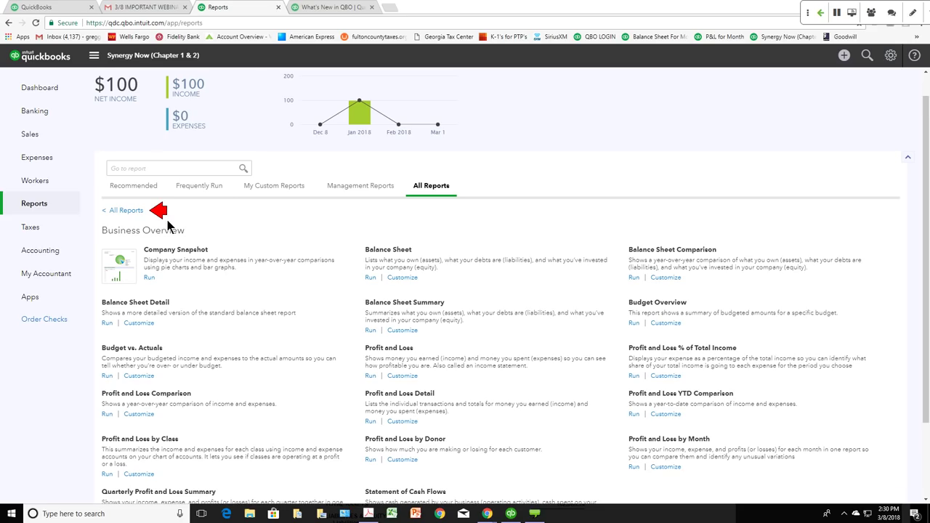
Step: View the Manage Accounts Receivable reports, revisit the dashboard, and return to the list of All Reports categories
left_click(130, 210)
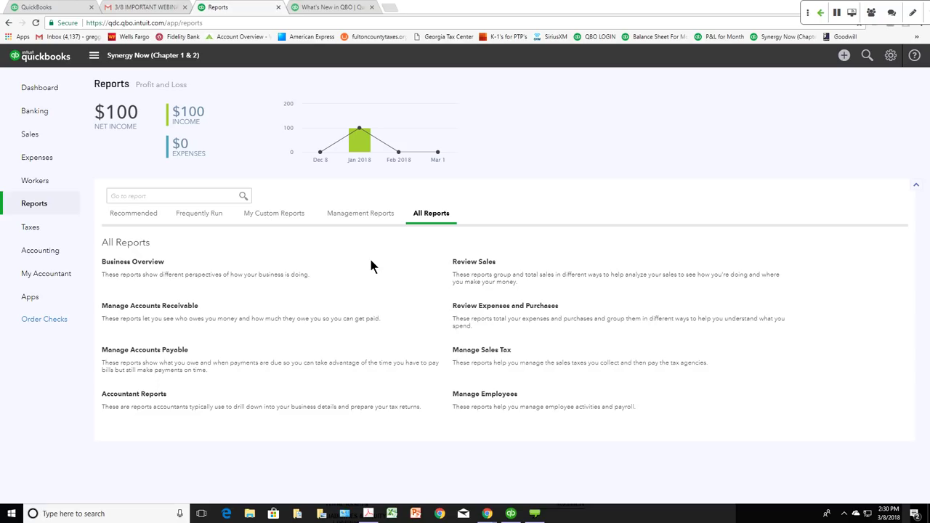
left_click(169, 306)
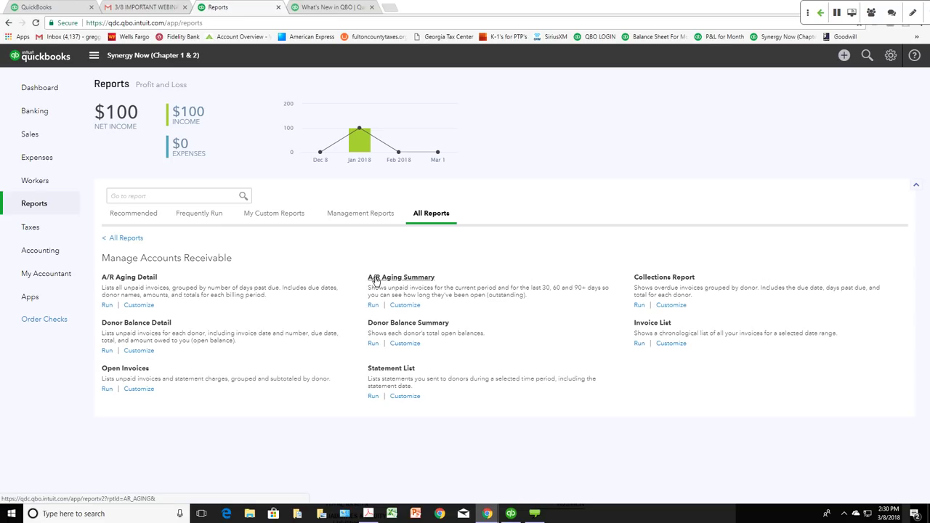
left_click(56, 96)
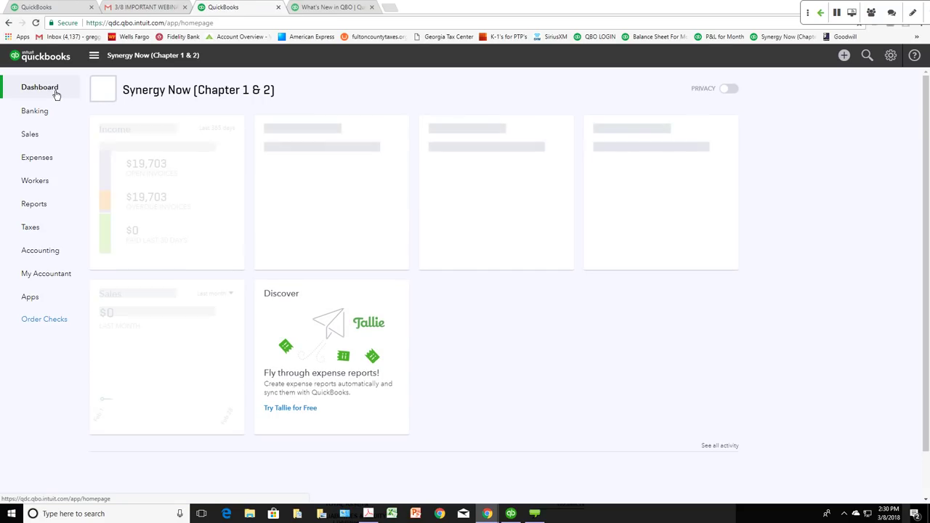
left_click(37, 206)
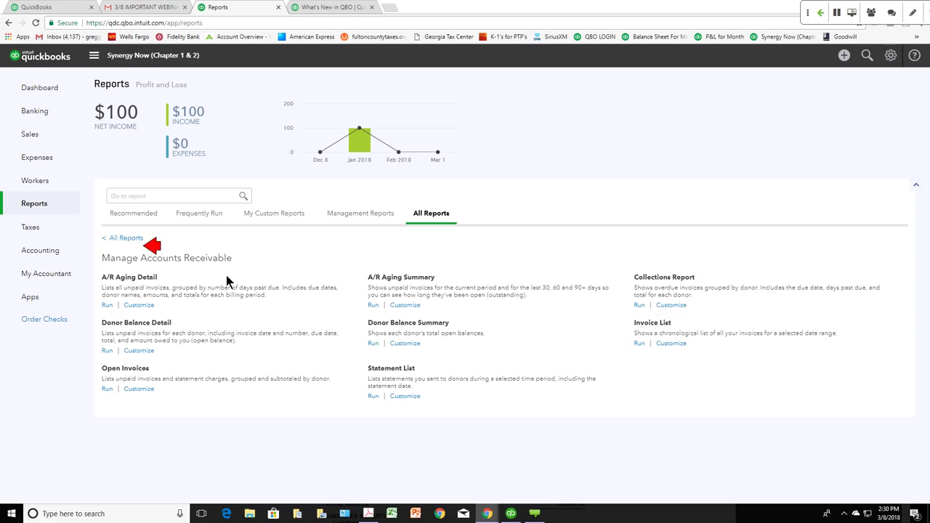
left_click(130, 238)
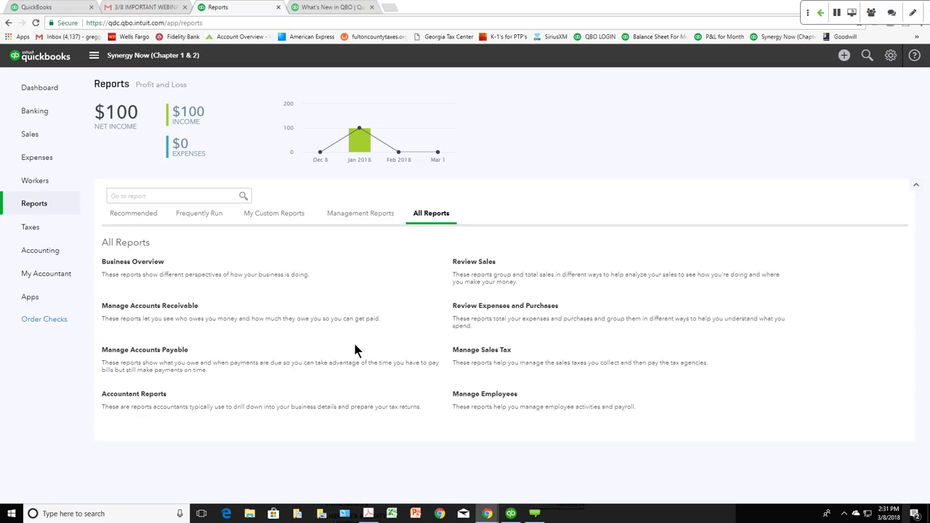
Step: Switch to the first test 3 company and look through its Reports page, including Favorites and Business overview
left_click(889, 64)
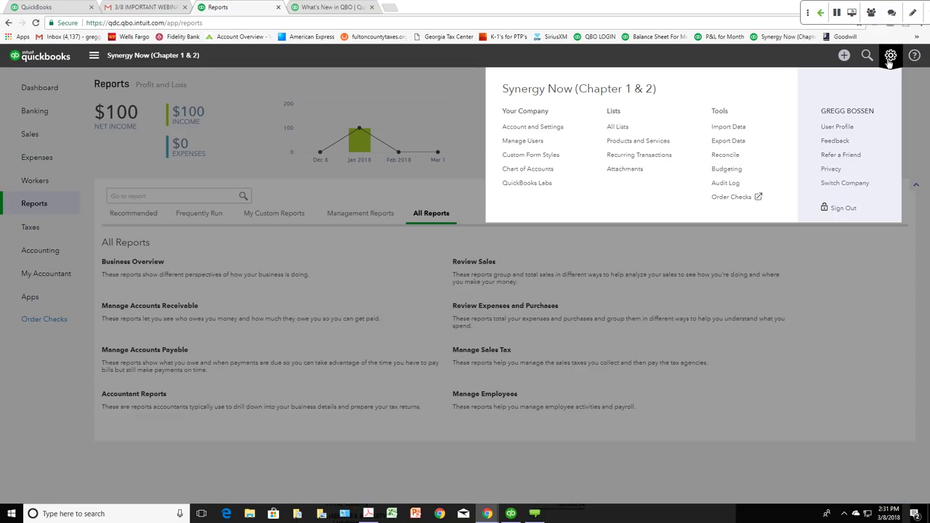
left_click(853, 183)
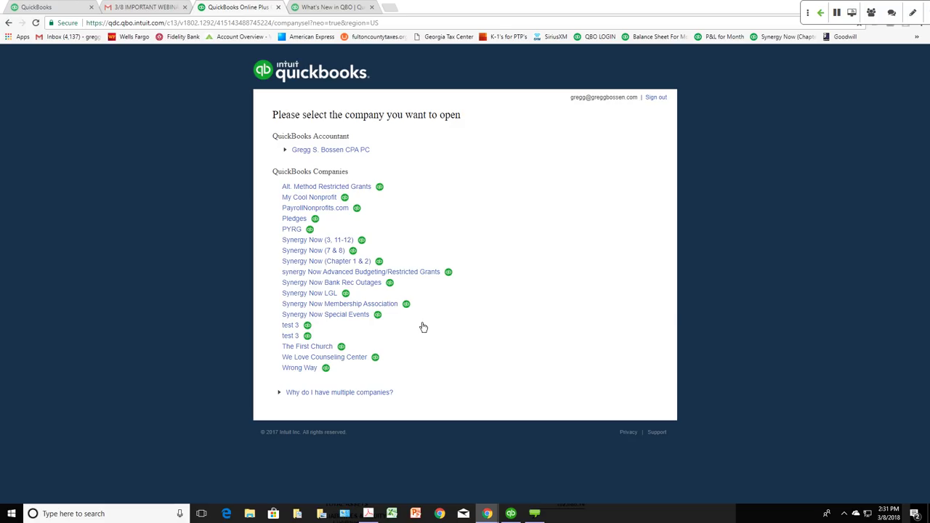
left_click(290, 327)
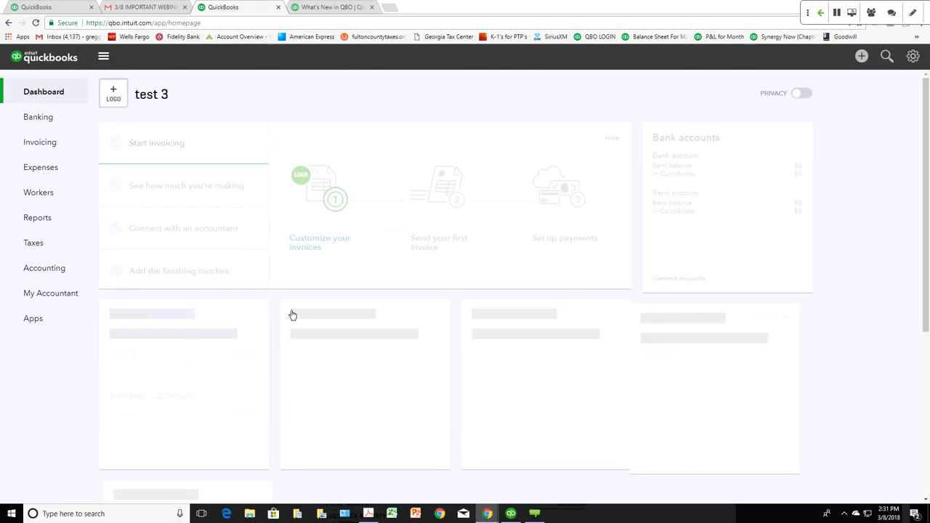
left_click(37, 218)
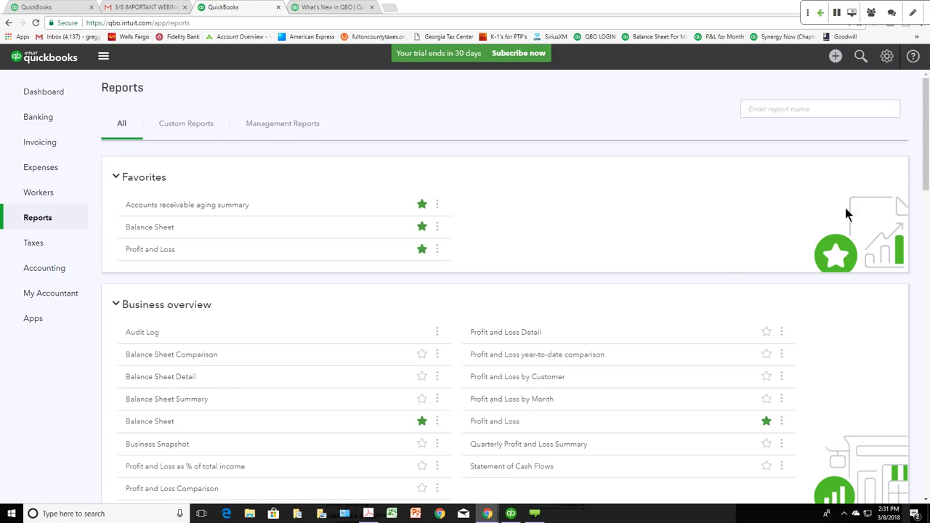
left_click_drag(926, 158, 921, 173)
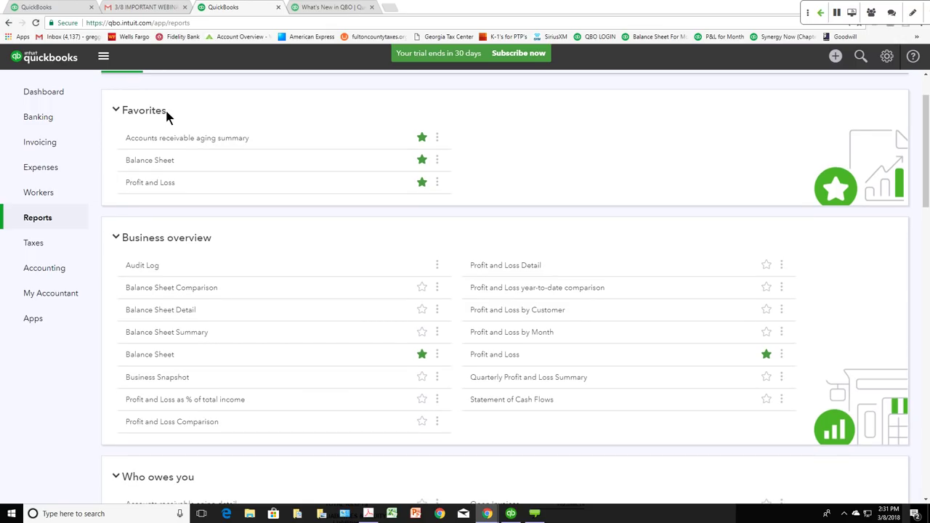
left_click_drag(923, 170, 921, 145)
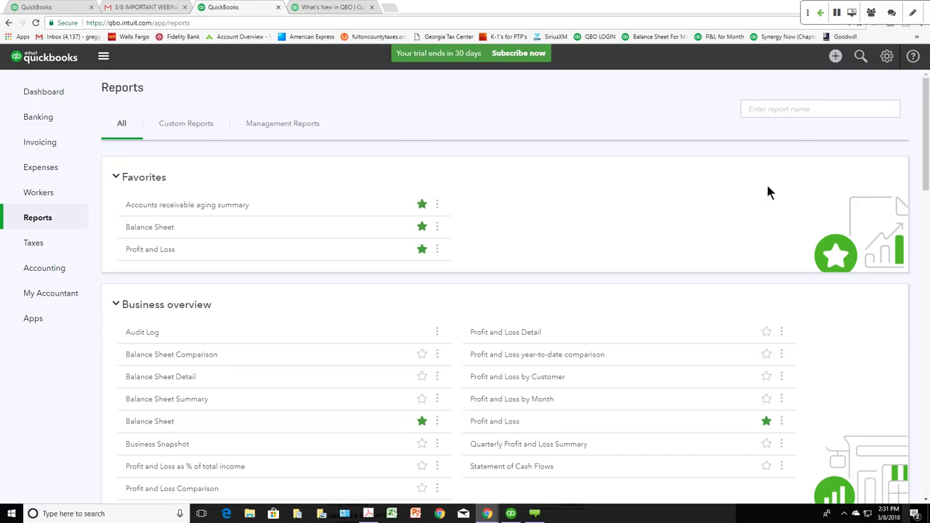
Step: Switch companies back to Synergy Now (Chapter 1 & 2)
left_click(886, 56)
left_click(827, 197)
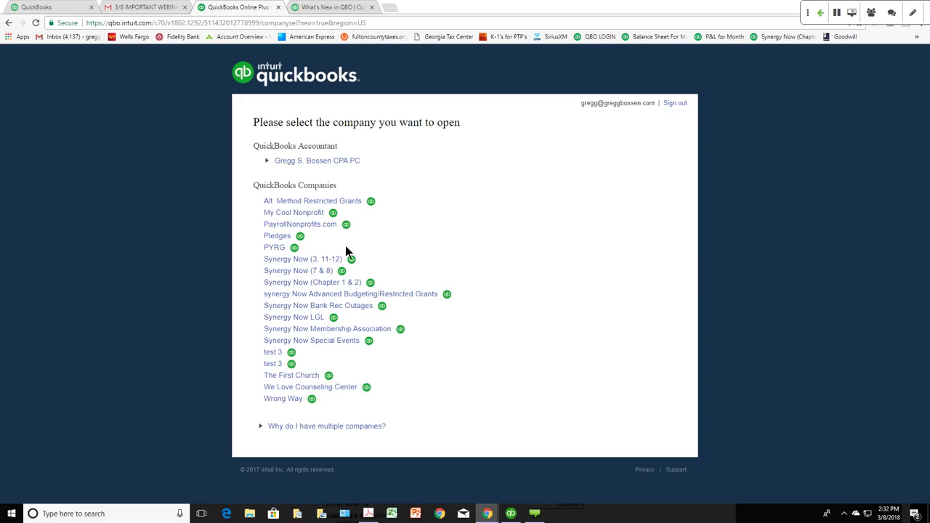
left_click(275, 286)
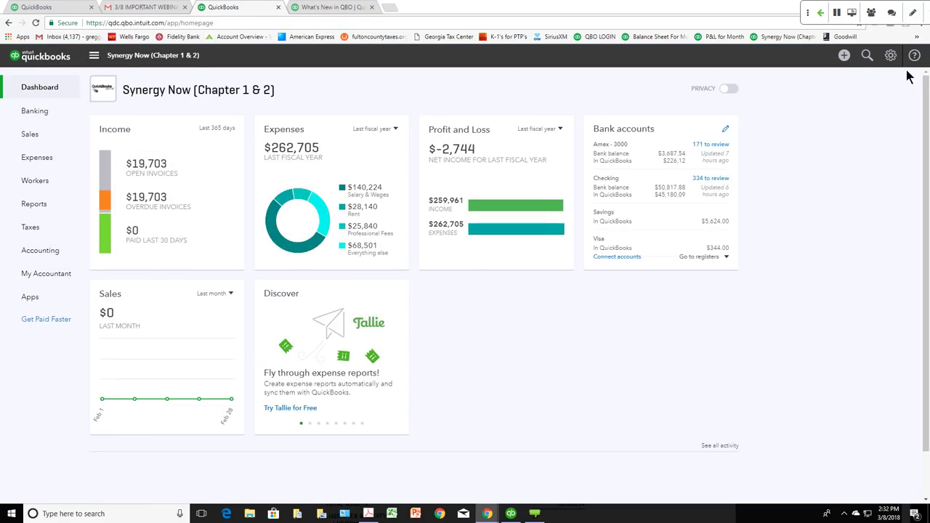
Step: Recheck the company settings and Create options from the Synergy Now dashboard, and reopen the Reports page
left_click(891, 59)
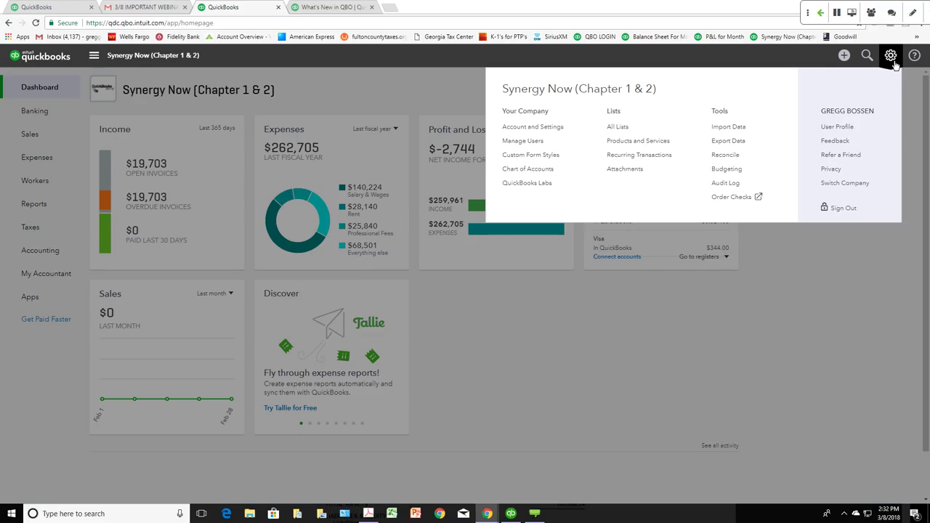
left_click(892, 58)
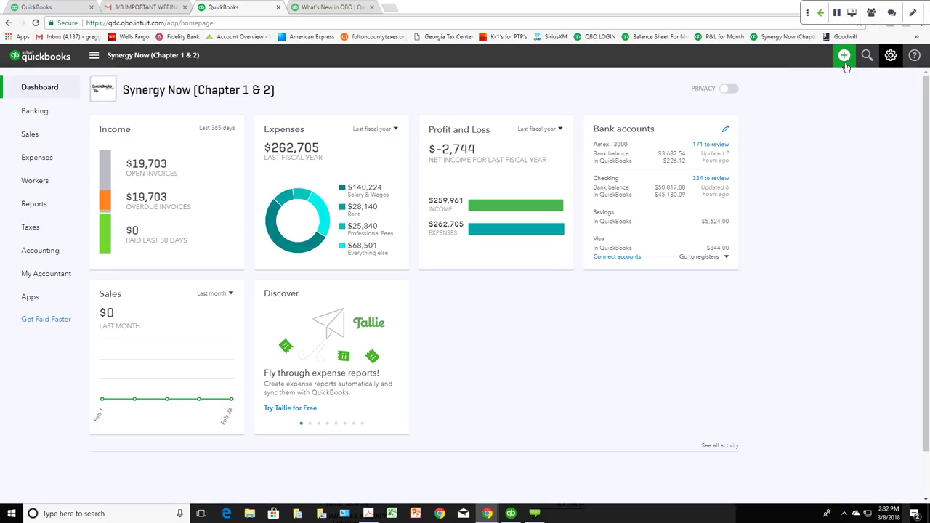
left_click(843, 57)
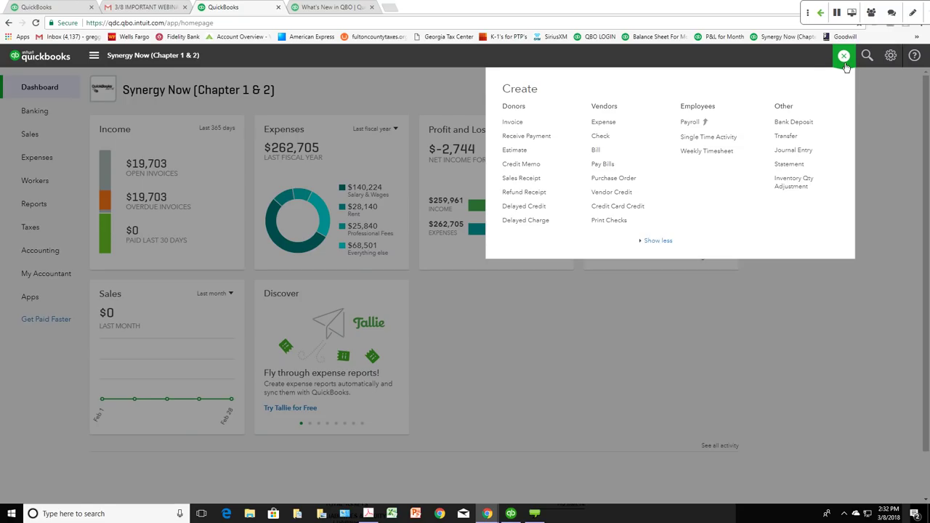
left_click(844, 64)
left_click(34, 209)
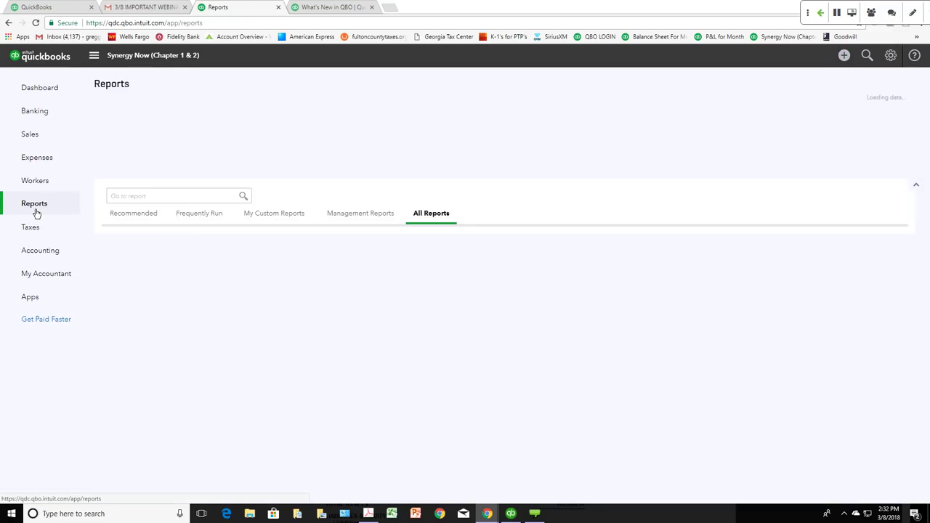
Step: Preview connecting an American Express Personal or Corporate Card from the dashboard as far as its sign-in form, and exit without connecting
left_click(45, 98)
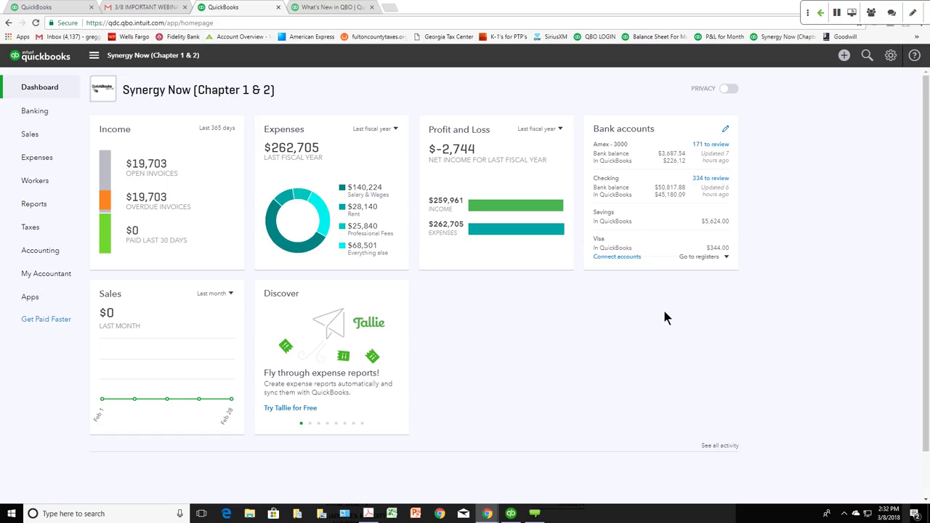
left_click(613, 260)
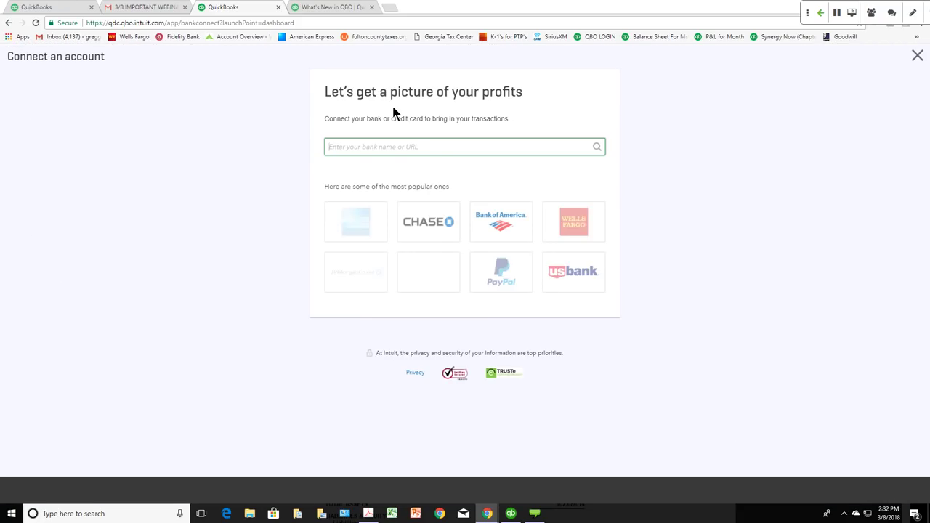
left_click(356, 218)
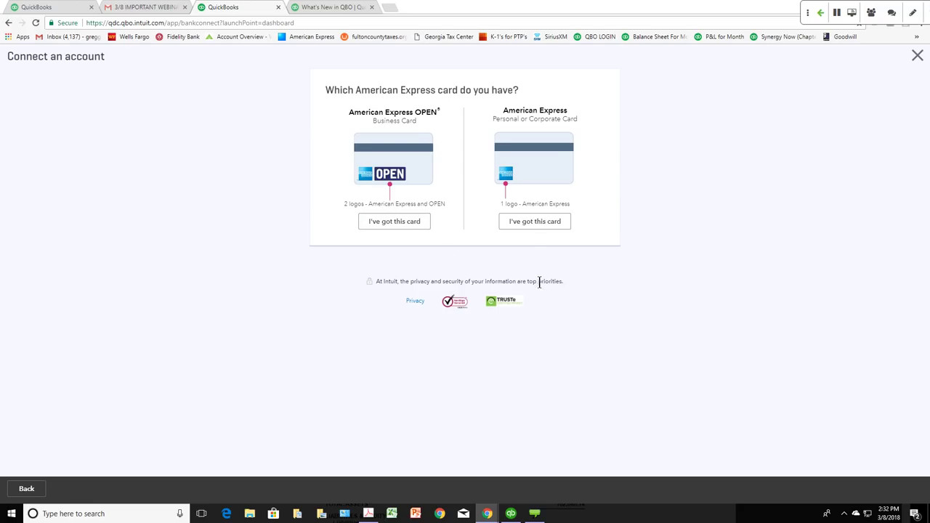
left_click(528, 227)
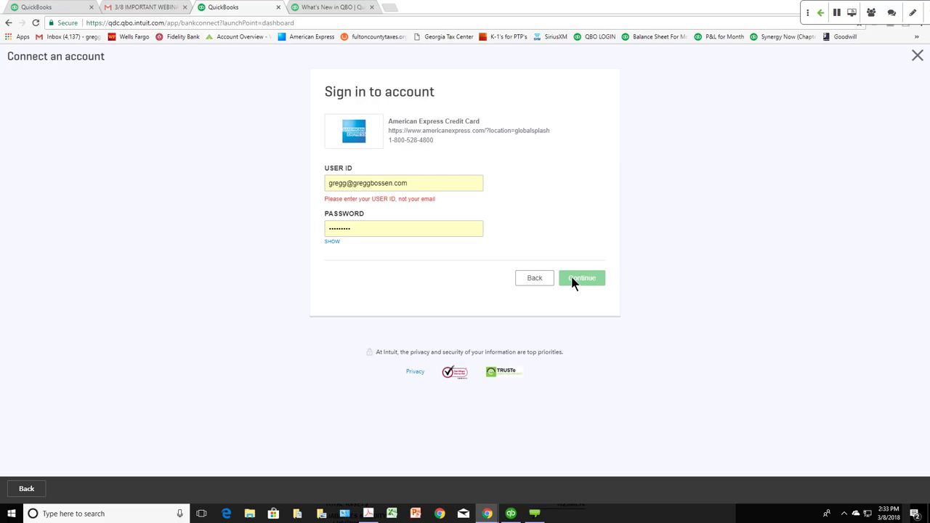
left_click(917, 56)
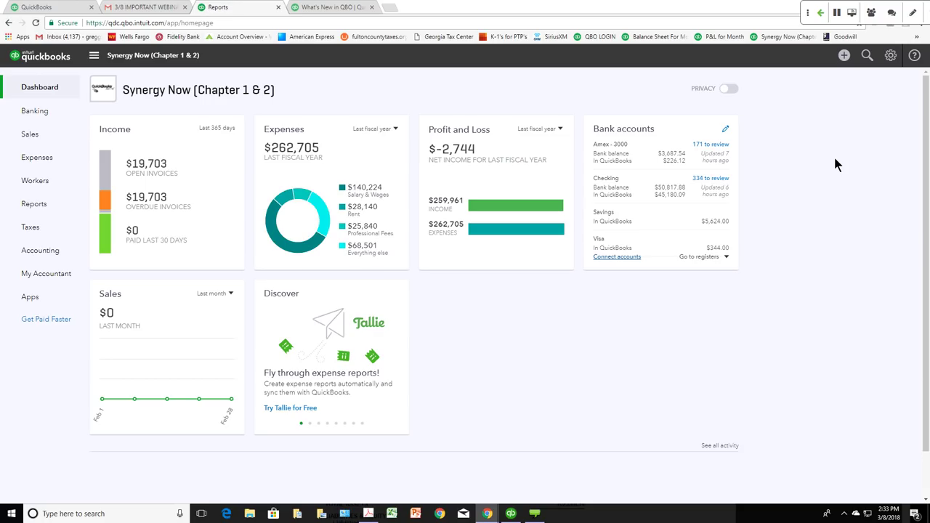
Step: Look through the Amex - 3000 bank transactions waiting for review, and return to the dashboard
left_click(713, 145)
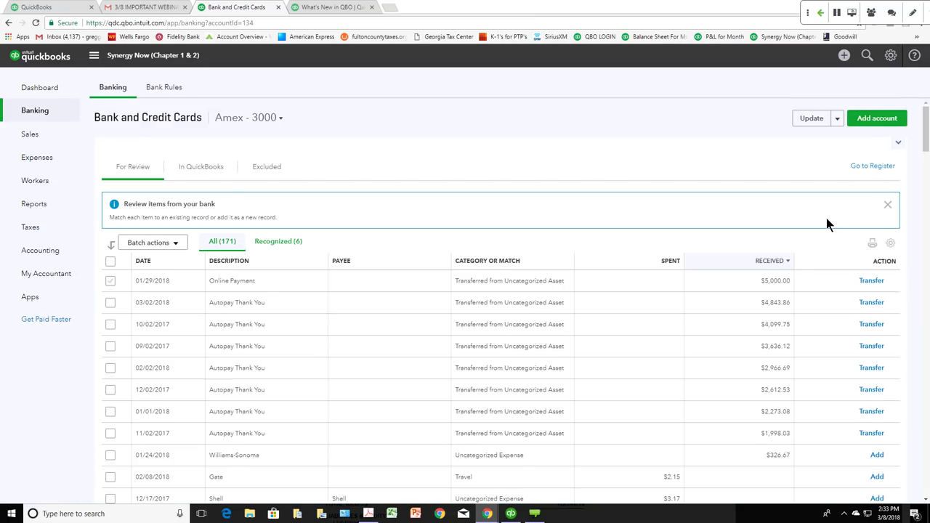
scroll(825, 218, "down", 15)
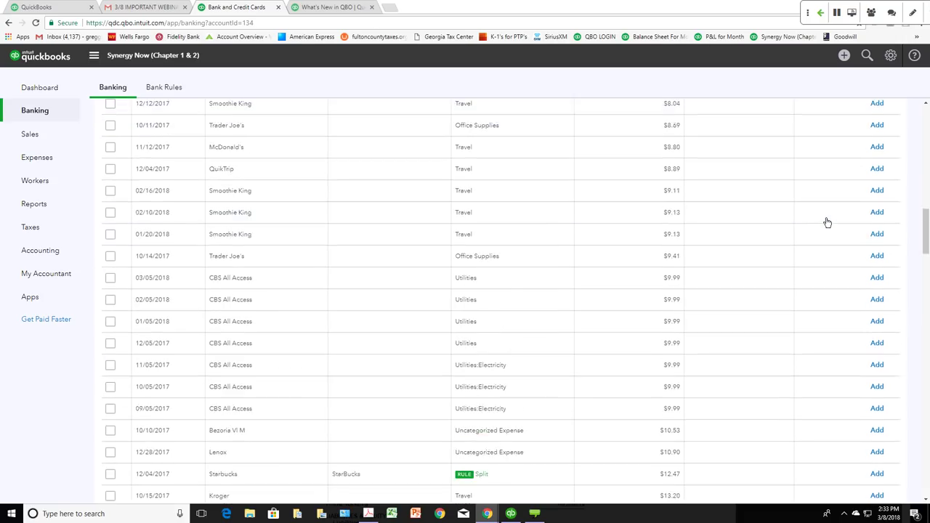
scroll(826, 222, "up", 5)
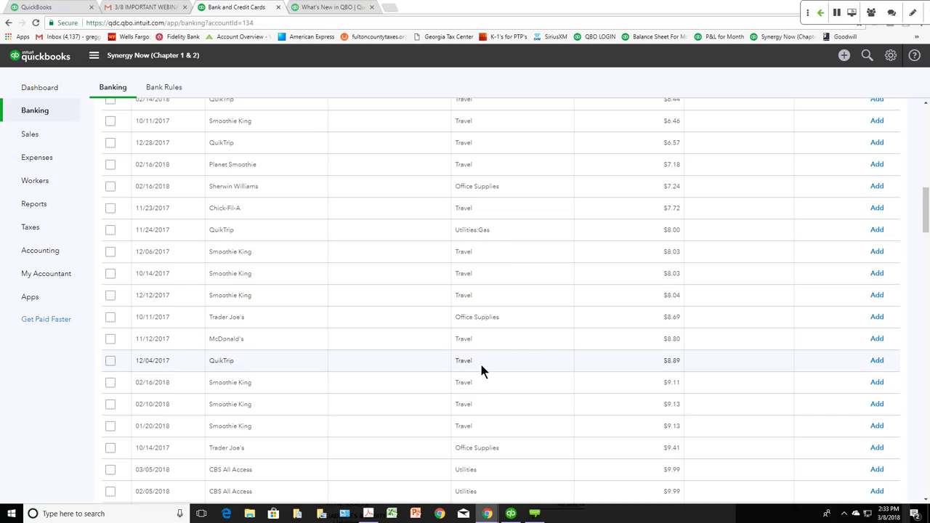
scroll(479, 361, "up", 10)
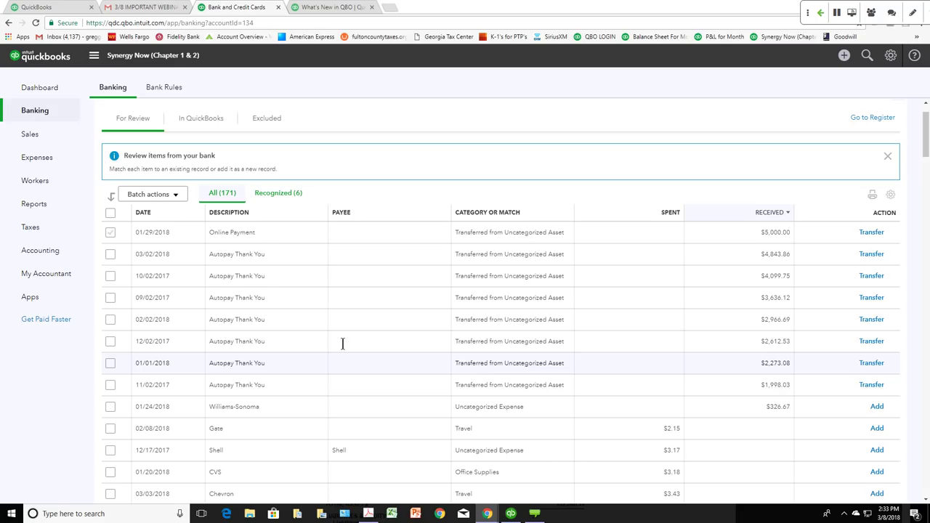
scroll(360, 416, "down", 5)
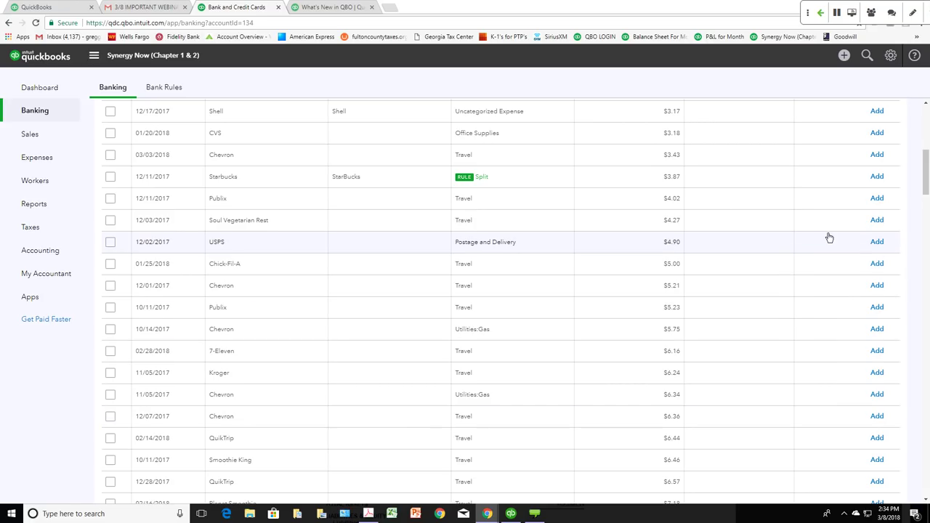
left_click(45, 89)
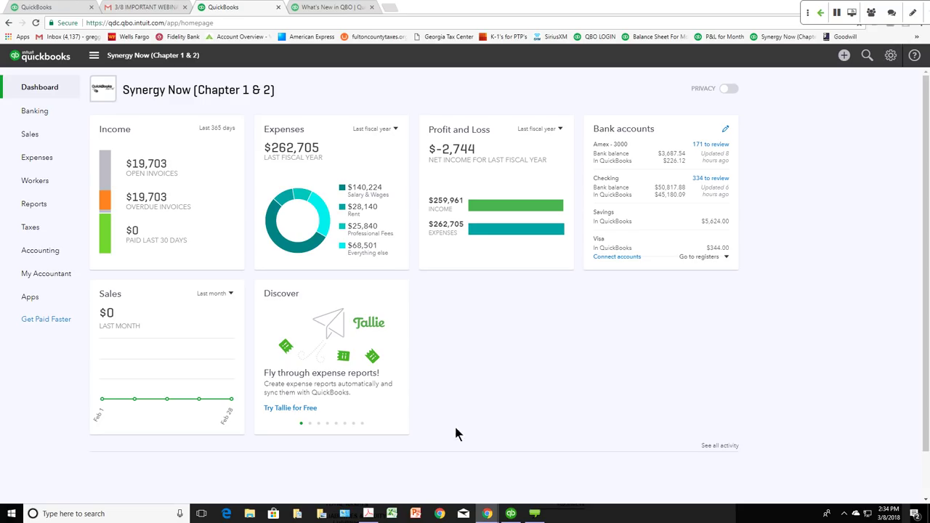
Step: Switch to QuickBooks Desktop, run the Profit & Loss Standard report, and restore its window from full size
left_click(511, 512)
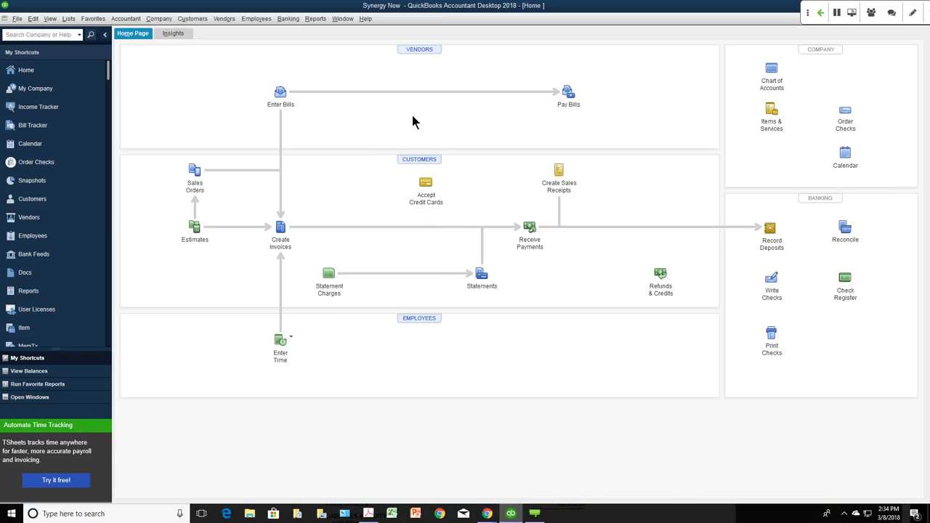
key("alt+r")
mouse_move(336, 100)
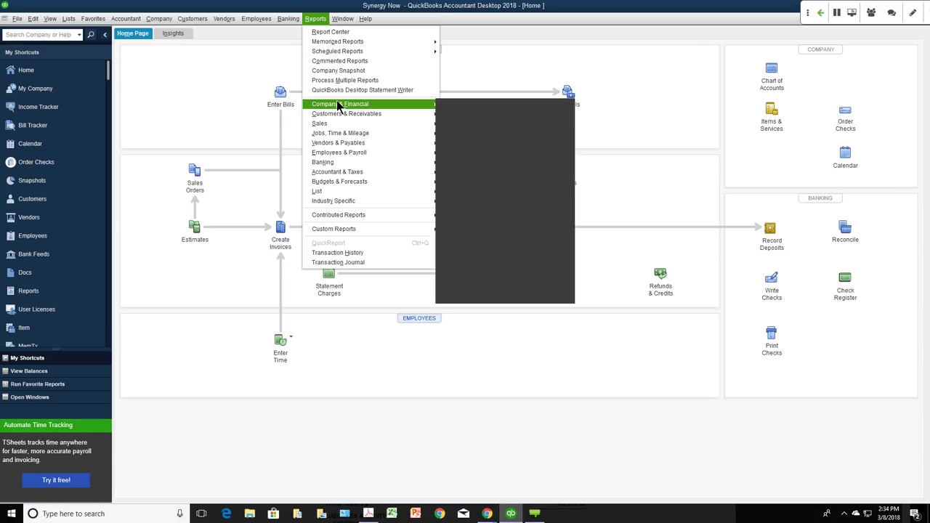
left_click(452, 102)
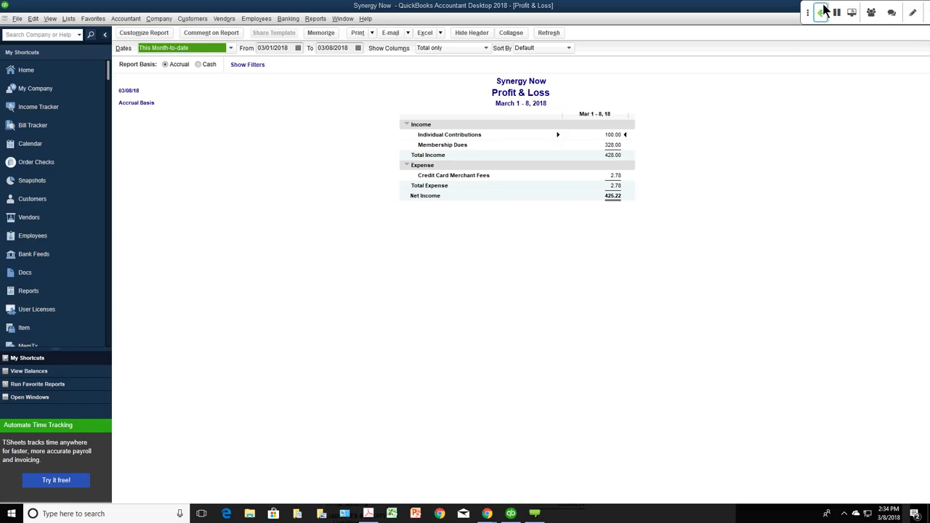
left_click_drag(808, 3, 729, 303)
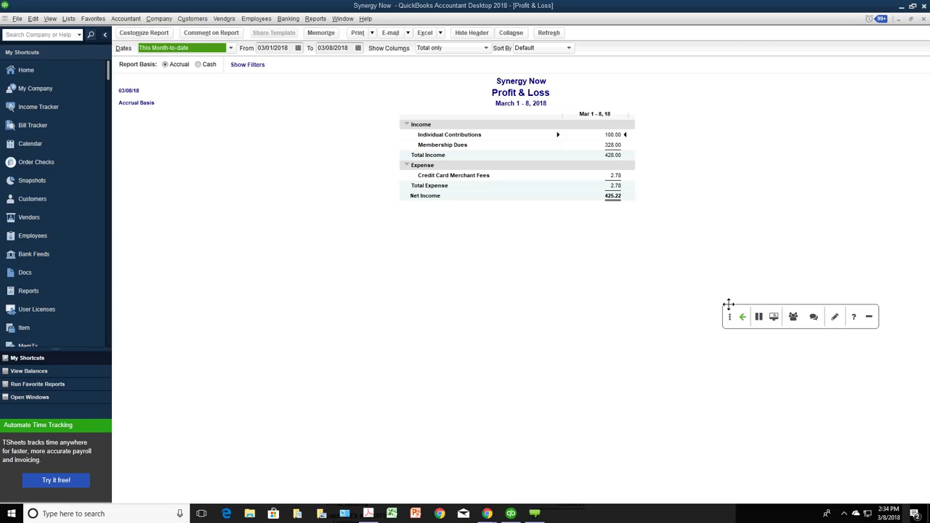
left_click(911, 18)
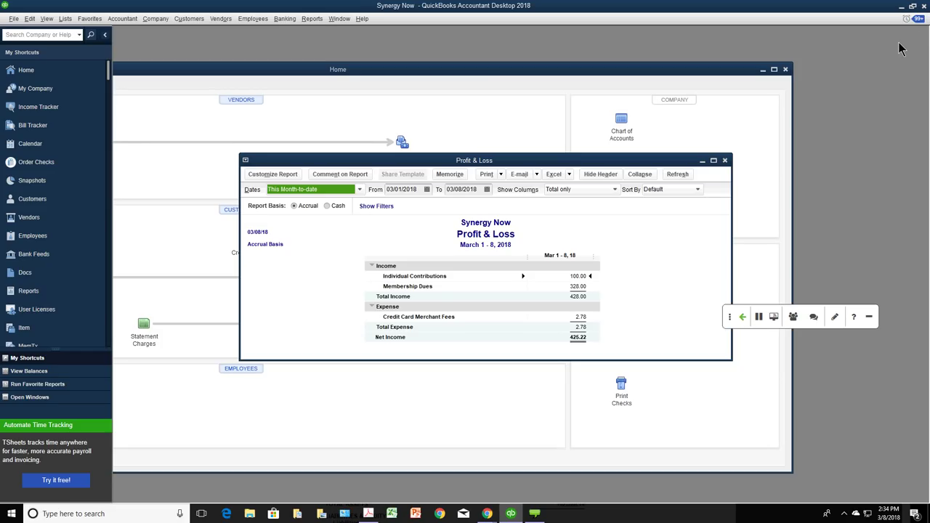
Step: Run the Balance Sheet Standard report so it is open alongside the Profit & Loss report
left_click(312, 18)
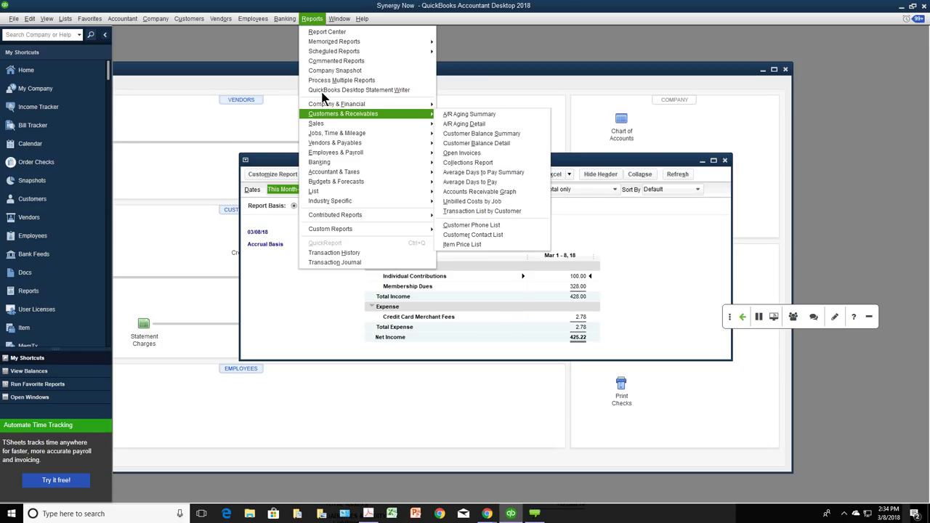
mouse_move(334, 104)
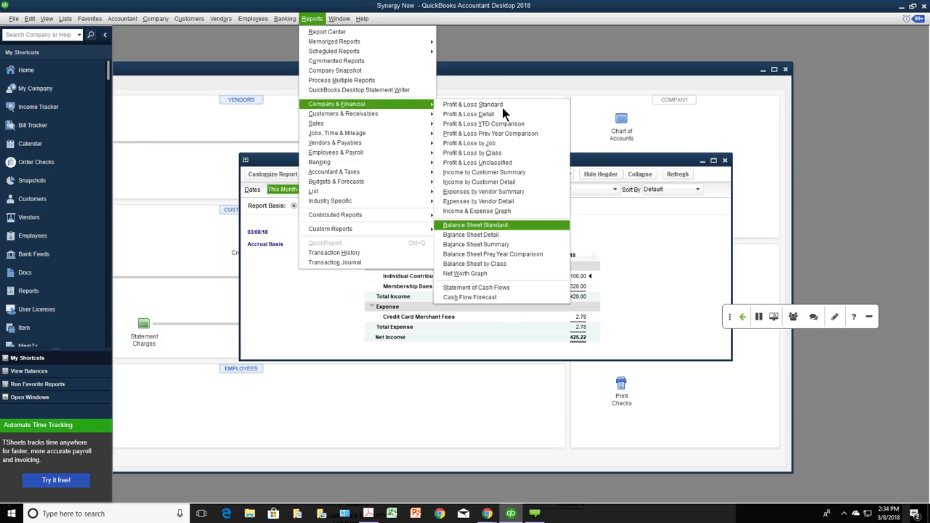
left_click(485, 225)
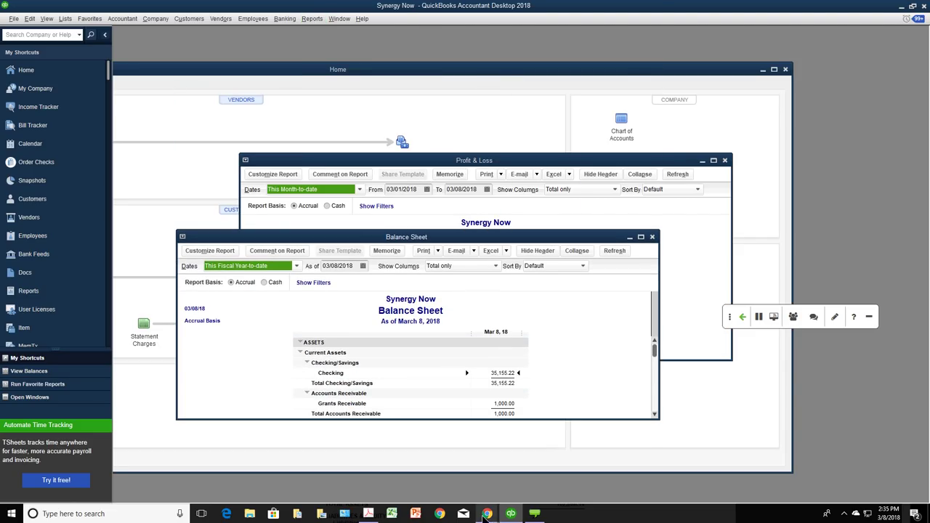
Step: Switch back to the QuickBooks Online dashboard in Chrome and point out its web address
mouse_move(484, 516)
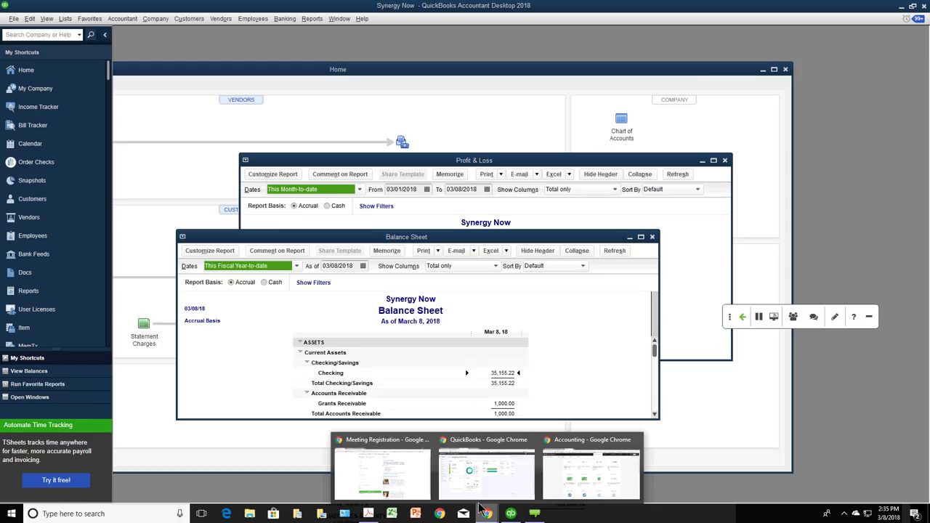
left_click(480, 483)
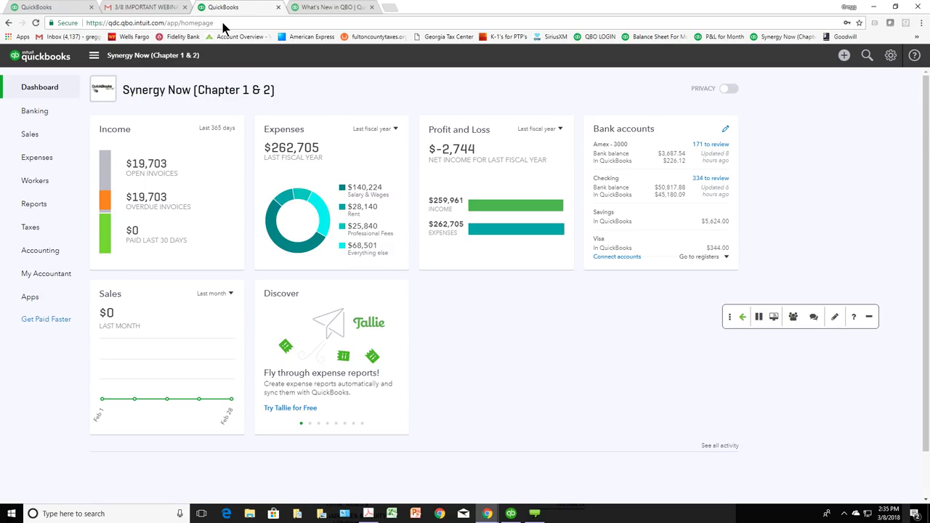
left_click_drag(214, 23, 120, 18)
left_click(120, 21)
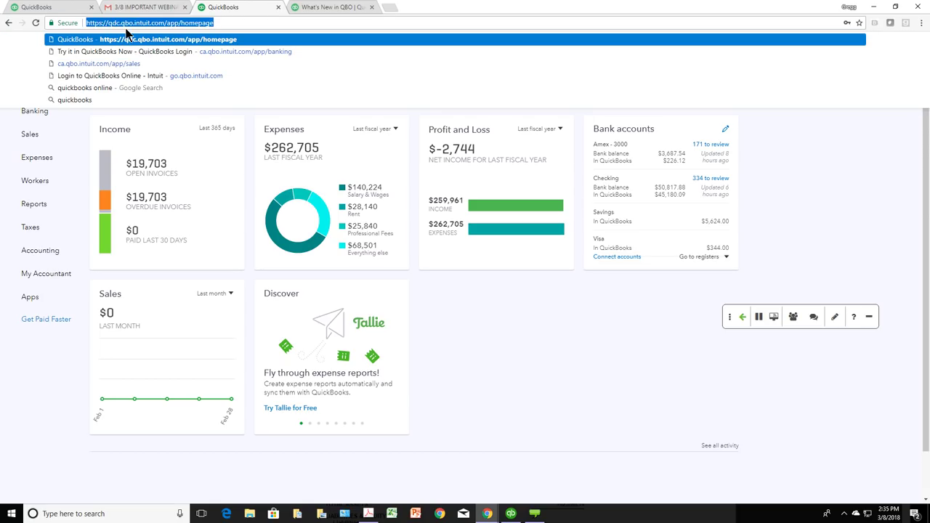
left_click(220, 22)
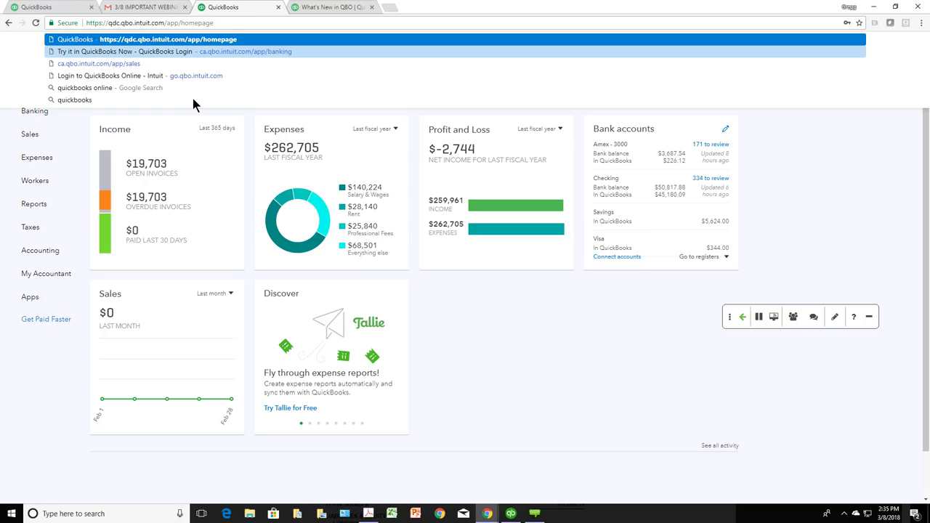
Step: Open the Reports page, and open the dashboard in a second browser tab moved into its own window
left_click(34, 204)
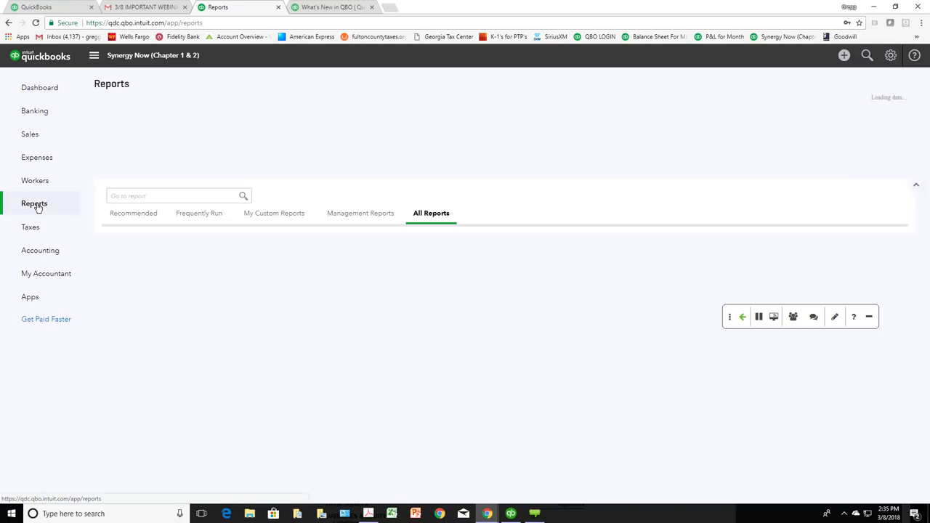
left_click(207, 24)
key("alt+Return")
left_click(303, 10)
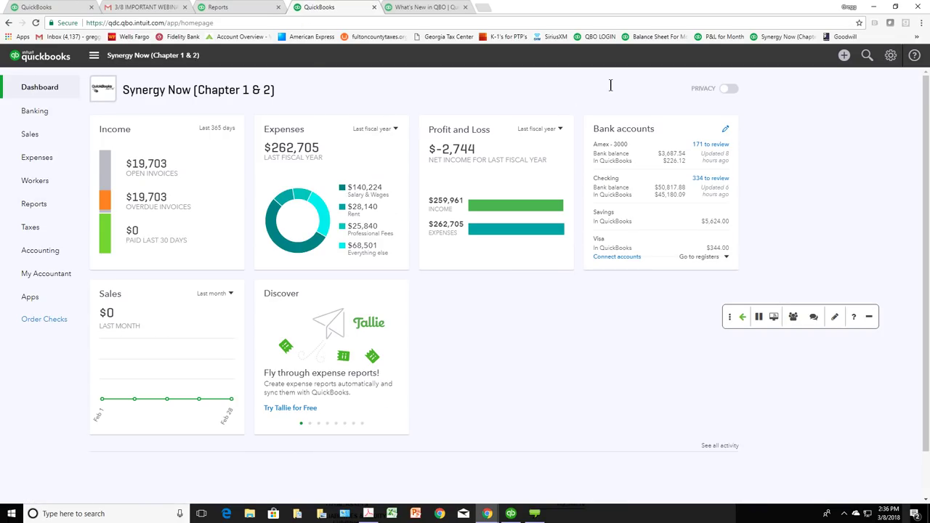
left_click_drag(300, 7, 319, 1)
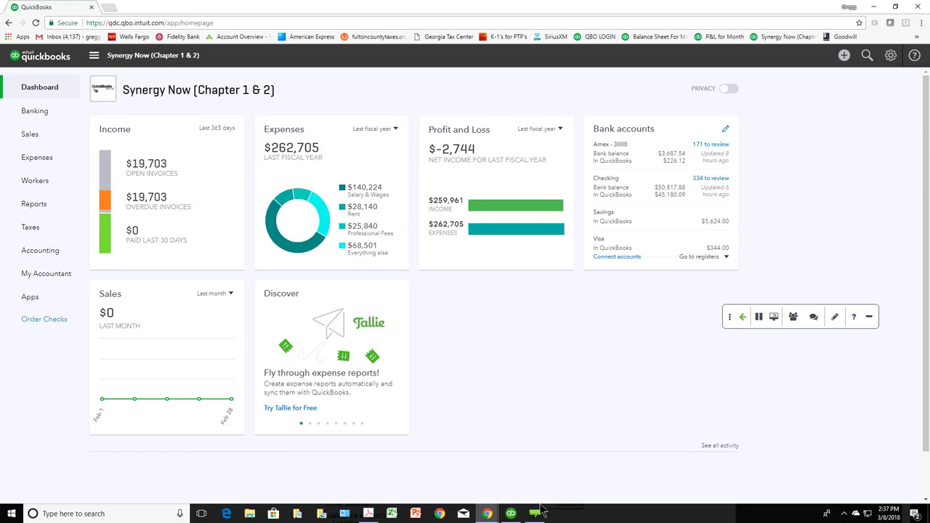
Step: Look at the reports open in QuickBooks Desktop, and return to the separate QuickBooks Online dashboard window in Chrome
left_click(511, 513)
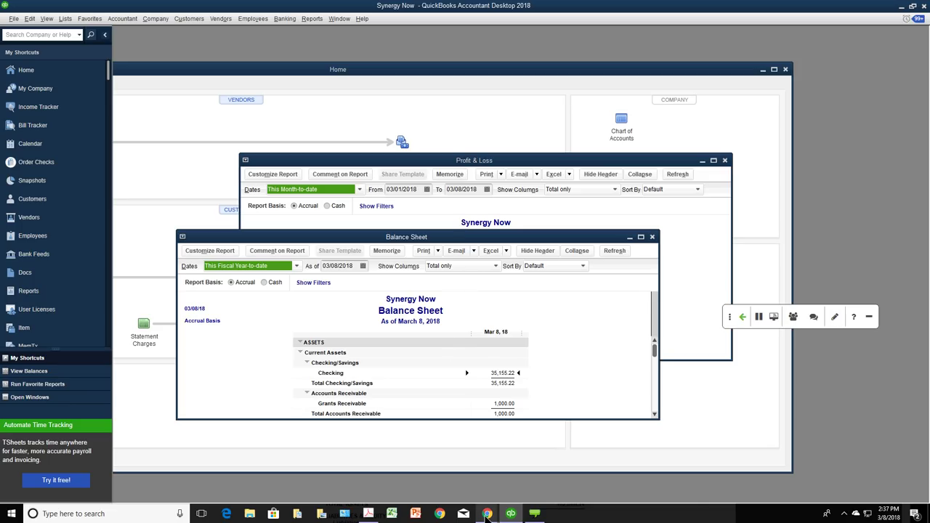
mouse_move(485, 514)
left_click(624, 472)
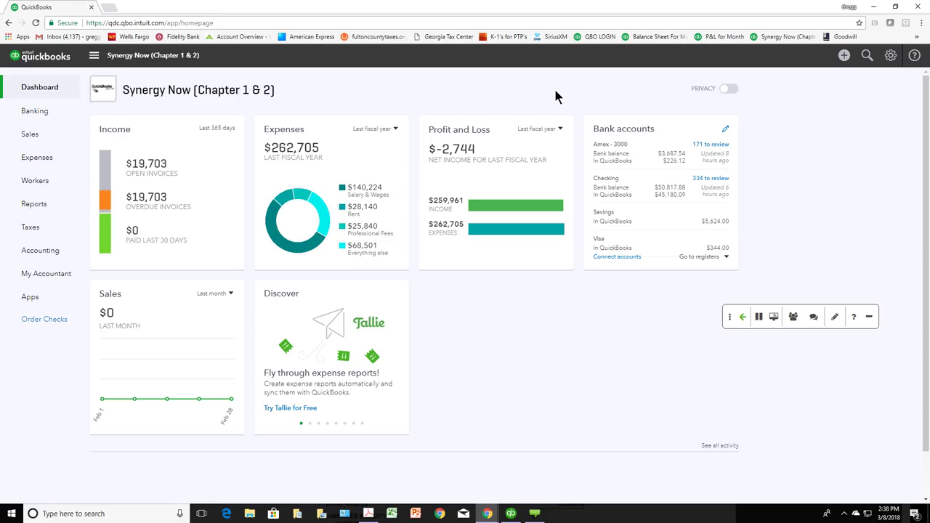
Step: Run the Profit and Loss report from the Business Overview reports of Synergy Now (Chapter 1 & 2)
left_click(36, 206)
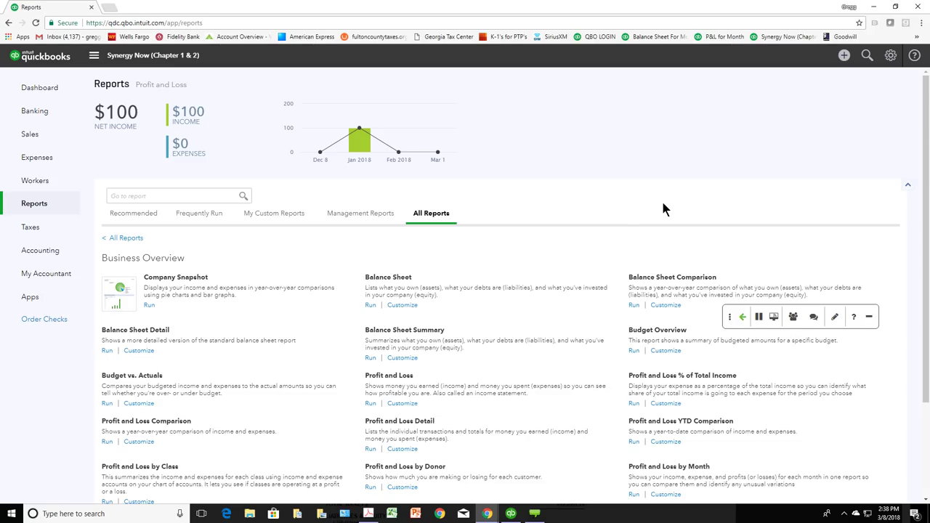
scroll(663, 209, "down", 1)
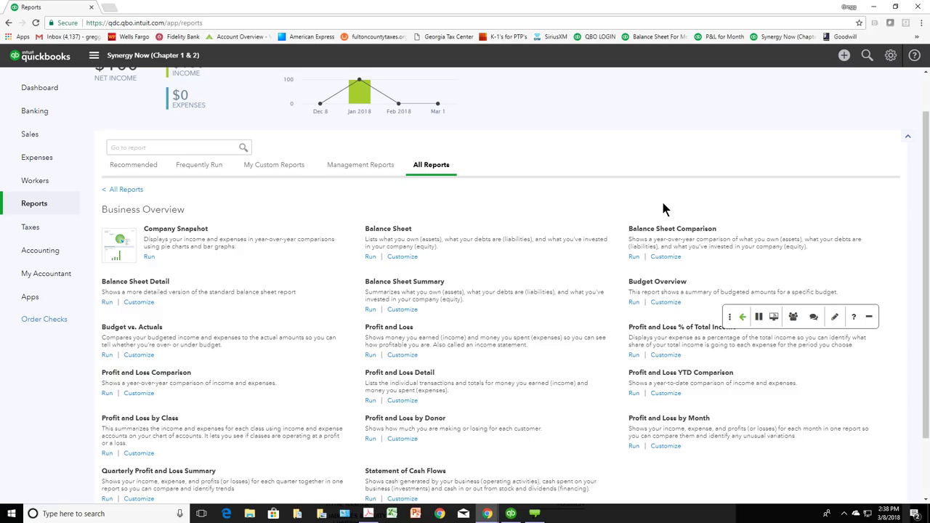
left_click(389, 327)
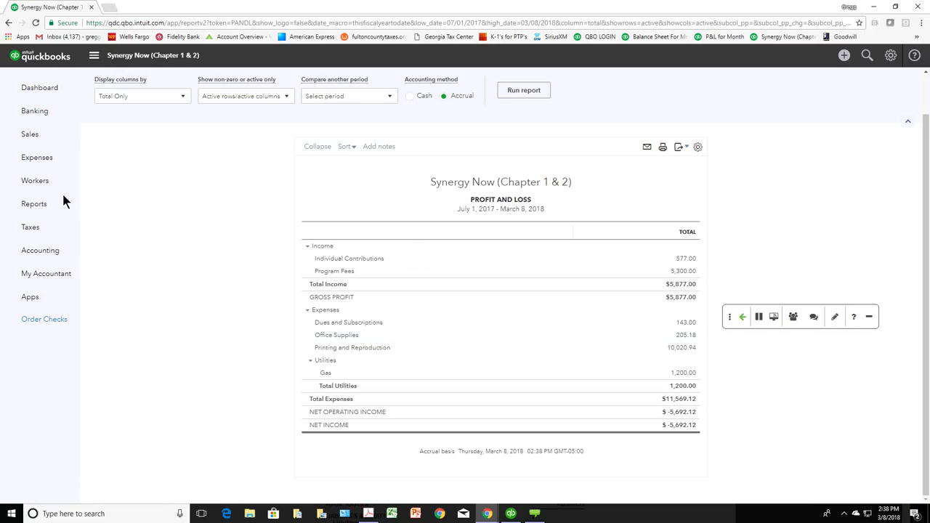
Step: Open the Balance Sheet 6/30/2020 report from My Custom Reports and look through it
left_click(42, 203)
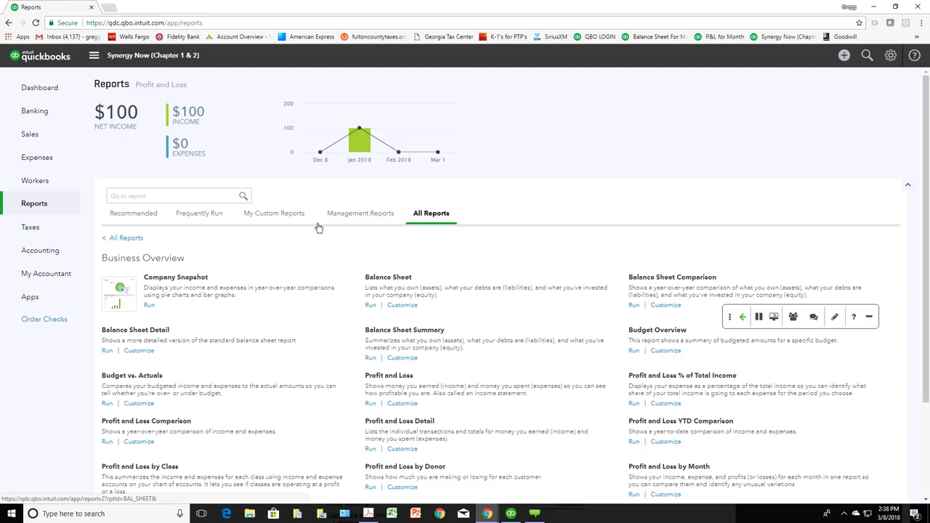
left_click(289, 215)
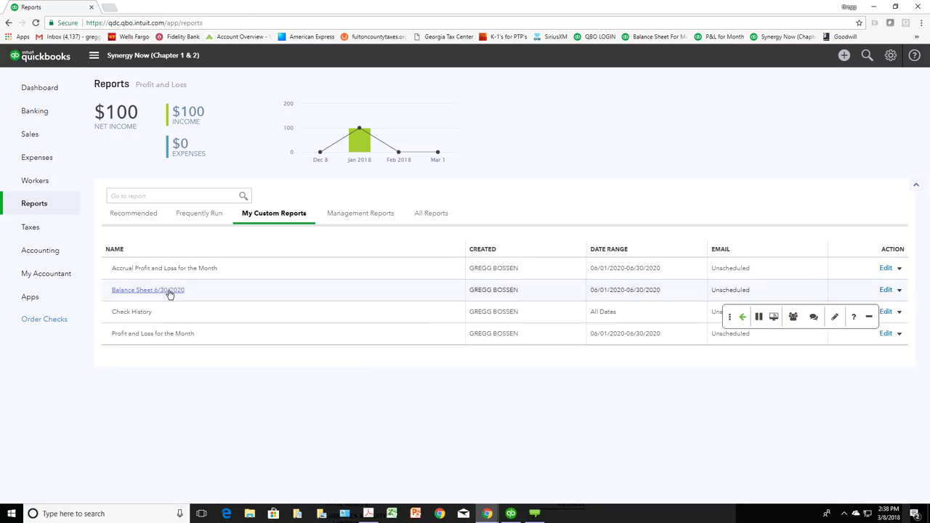
left_click(148, 290)
scroll(168, 291, "down", 4)
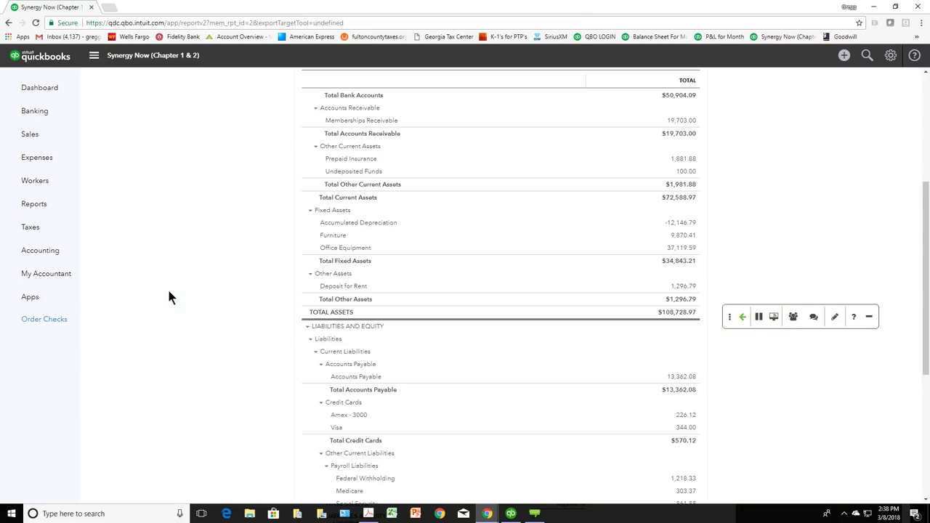
scroll(788, 254, "up", 4)
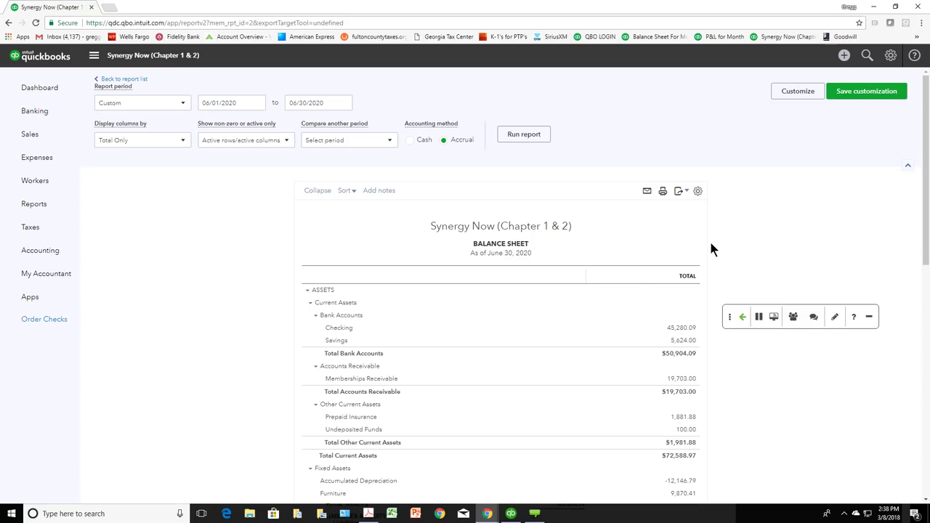
Step: Examine the June 30, 2020 Balance Sheet from the assets down to total liabilities and equity
scroll(637, 283, "down", 2)
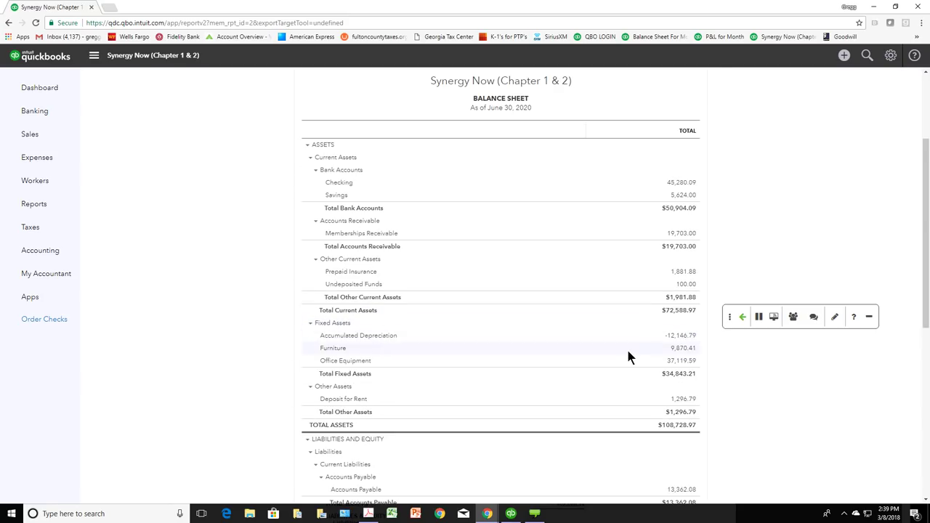
scroll(626, 347, "down", 5)
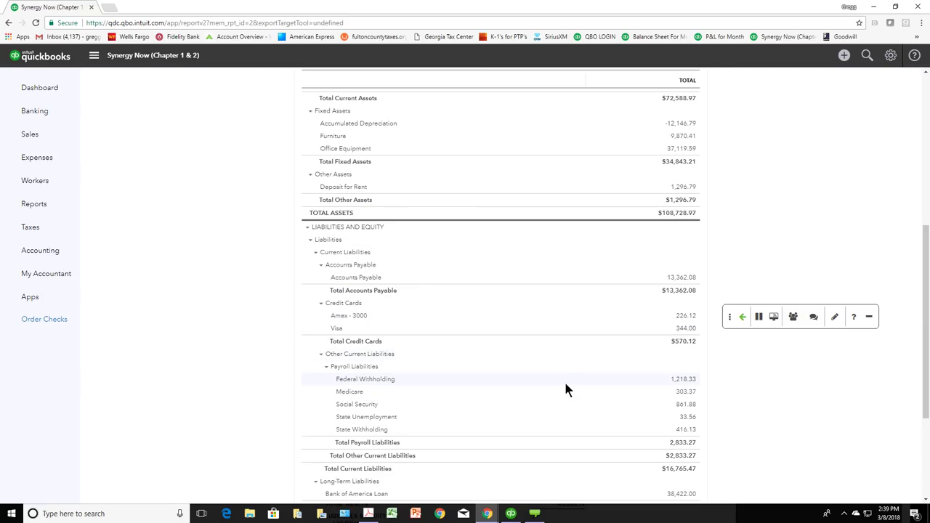
scroll(566, 385, "down", 4)
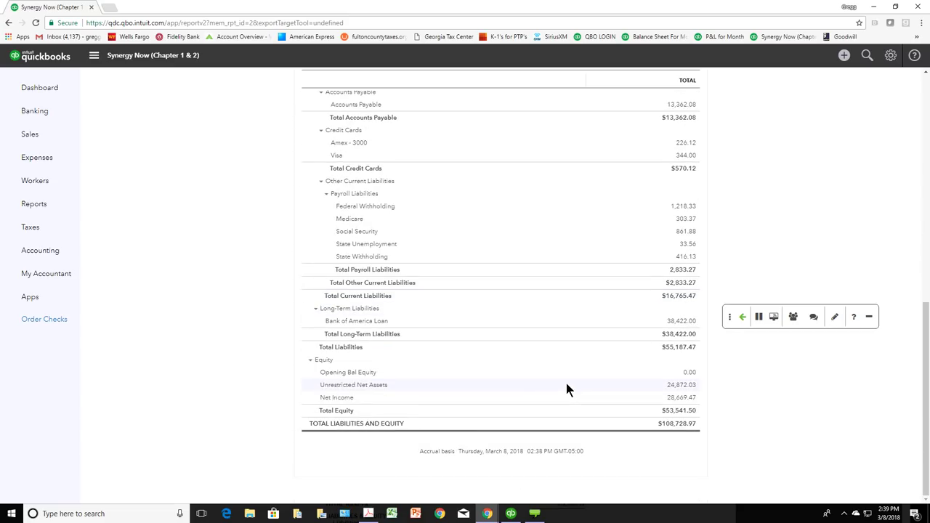
scroll(566, 385, "up", 5)
scroll(566, 385, "up", 6)
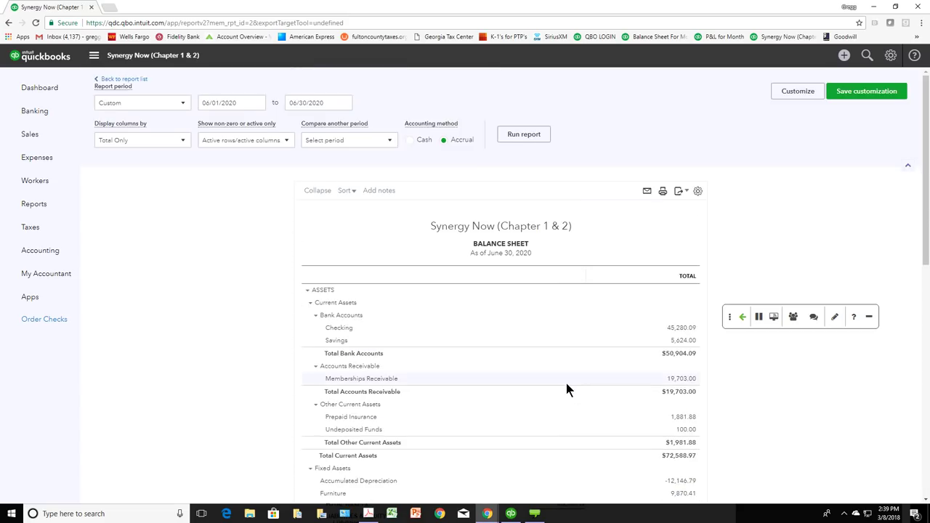
scroll(567, 385, "down", 3)
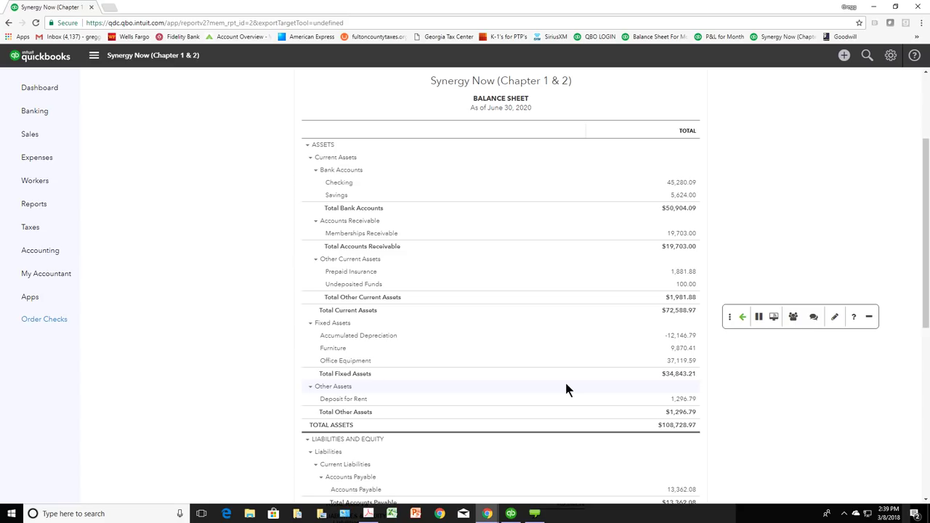
Step: Open the Profit and Loss for the Month report from My Custom Reports and review its income and expenses
left_click(34, 204)
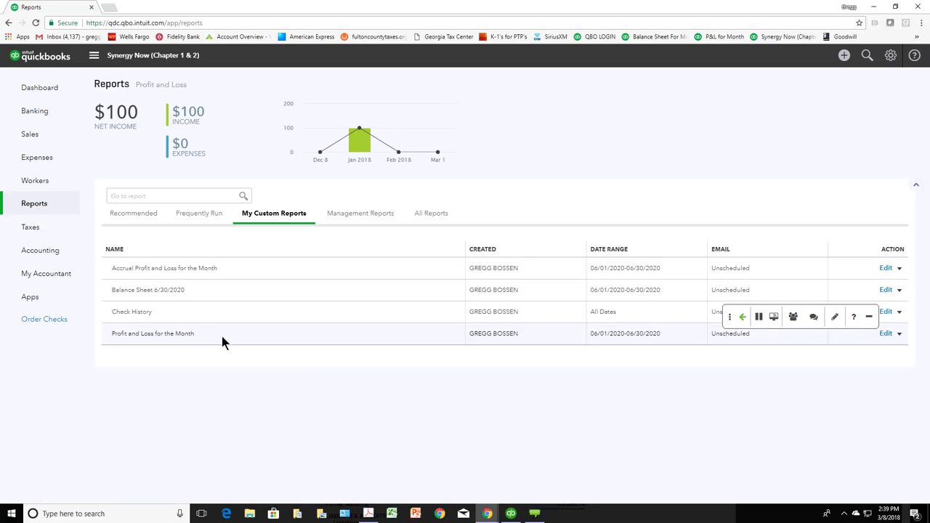
left_click(176, 336)
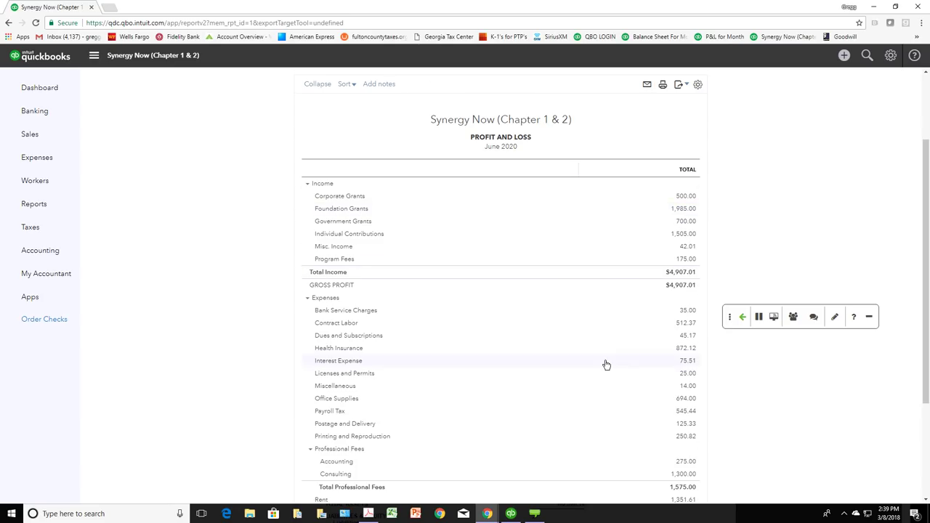
scroll(606, 364, "down", 3)
scroll(605, 362, "up", 5)
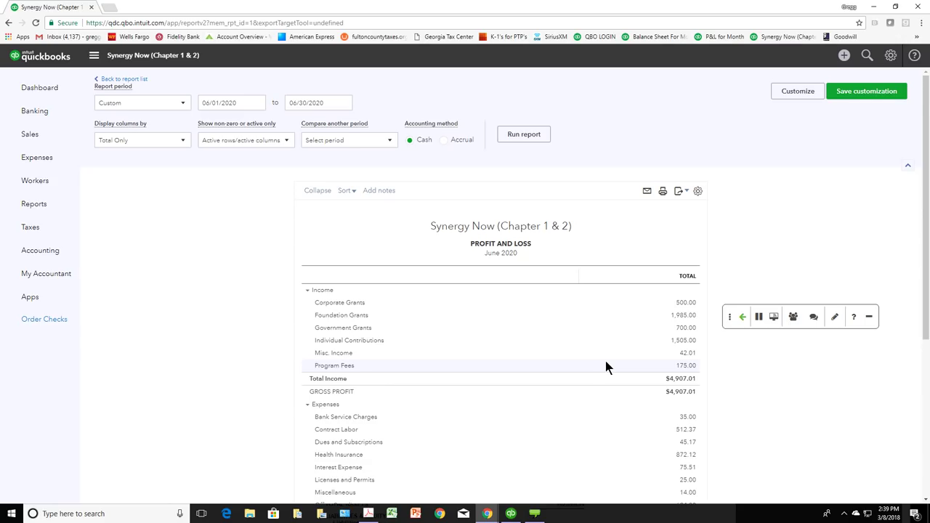
scroll(607, 367, "down", 1)
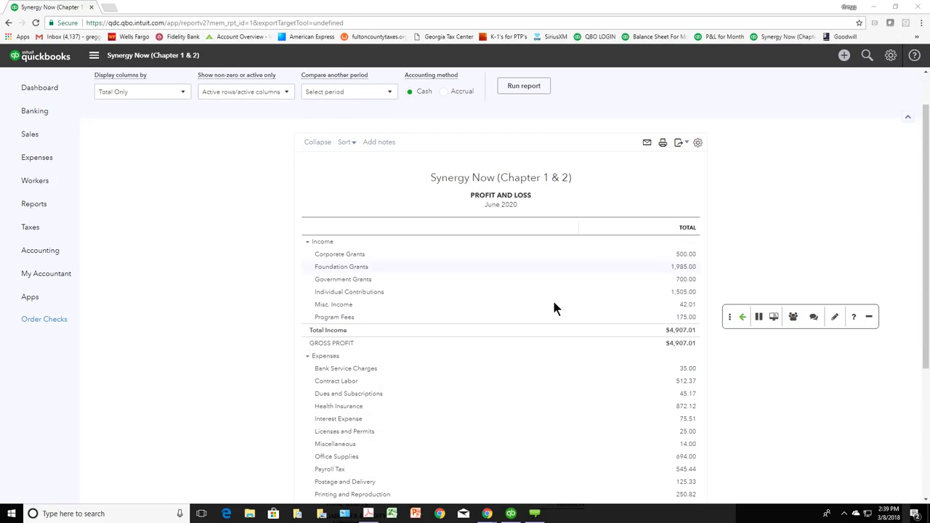
Step: Reopen the Balance Sheet 6/30/2020 custom report and duplicate its browser tab
left_click(44, 207)
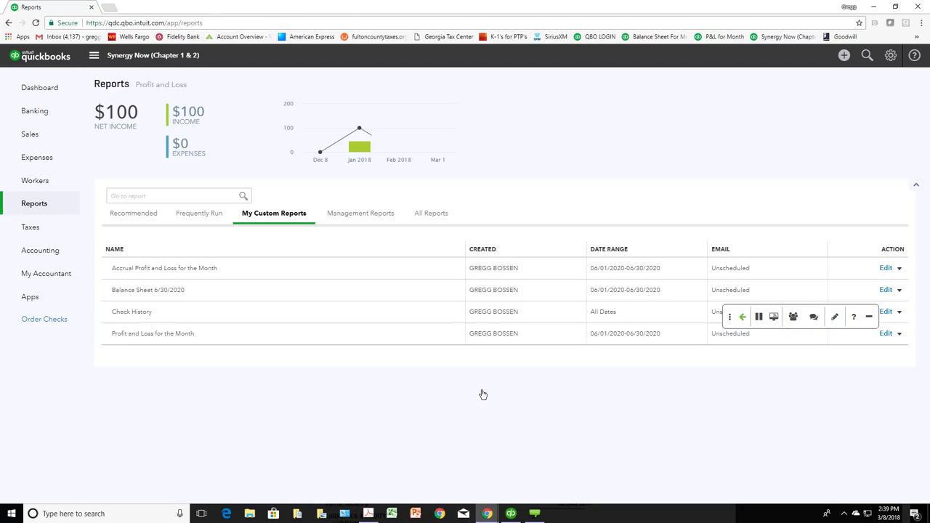
left_click(146, 292)
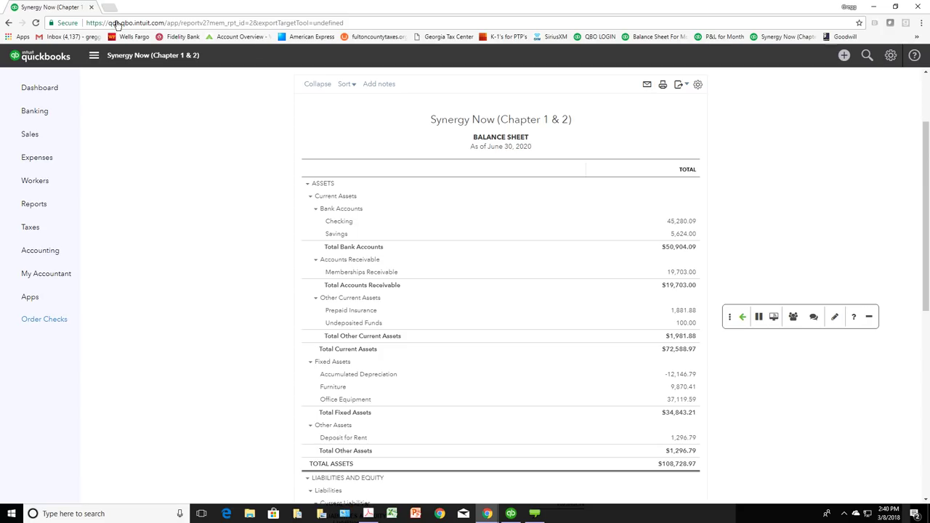
right_click(74, 7)
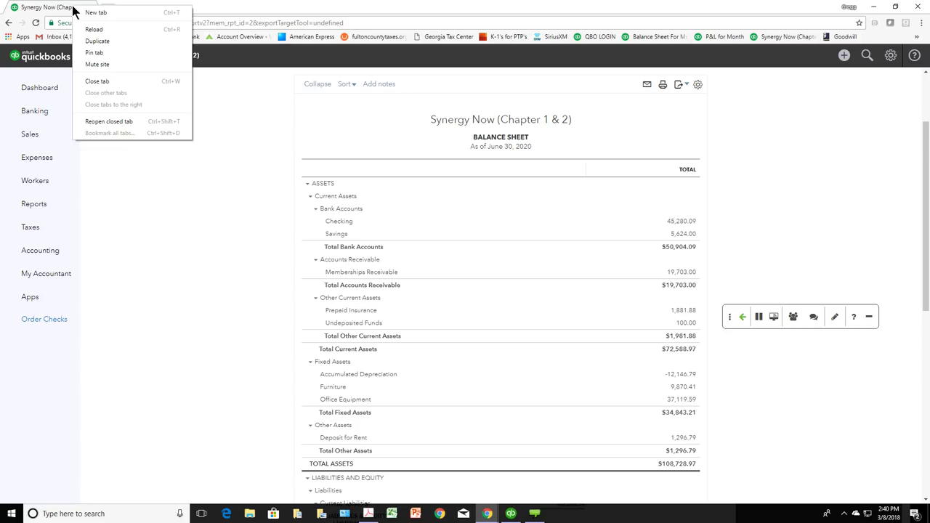
left_click(93, 41)
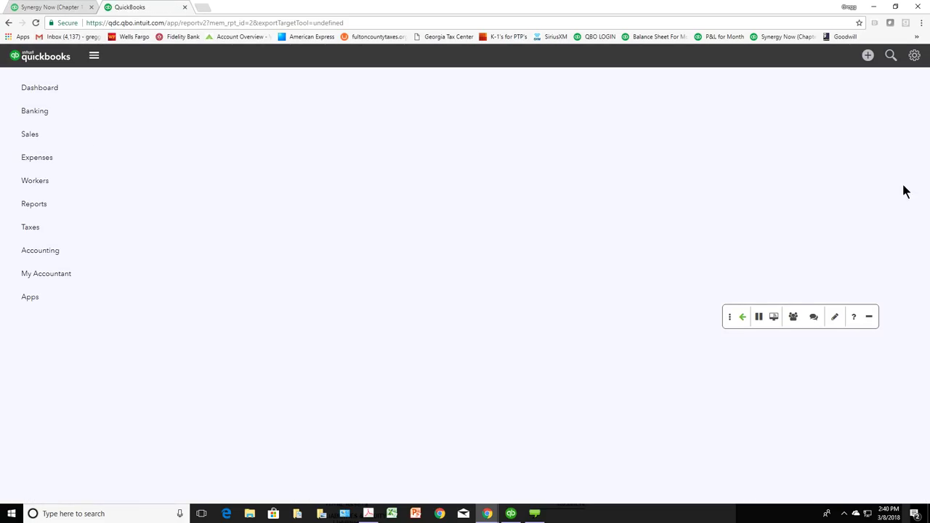
Step: Open the Chart of Accounts for Synergy Now (Chapter 1 & 2) in the duplicated browser tab
left_click(914, 60)
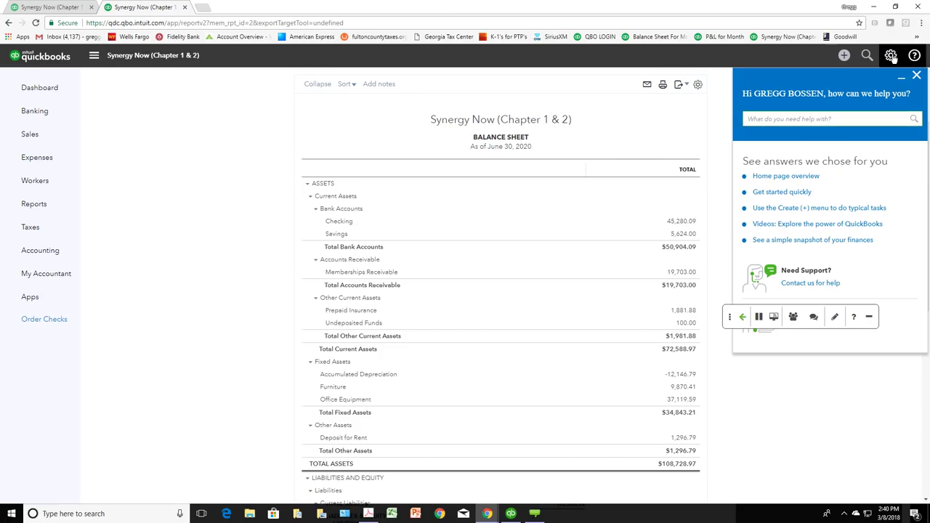
left_click(890, 56)
left_click(917, 76)
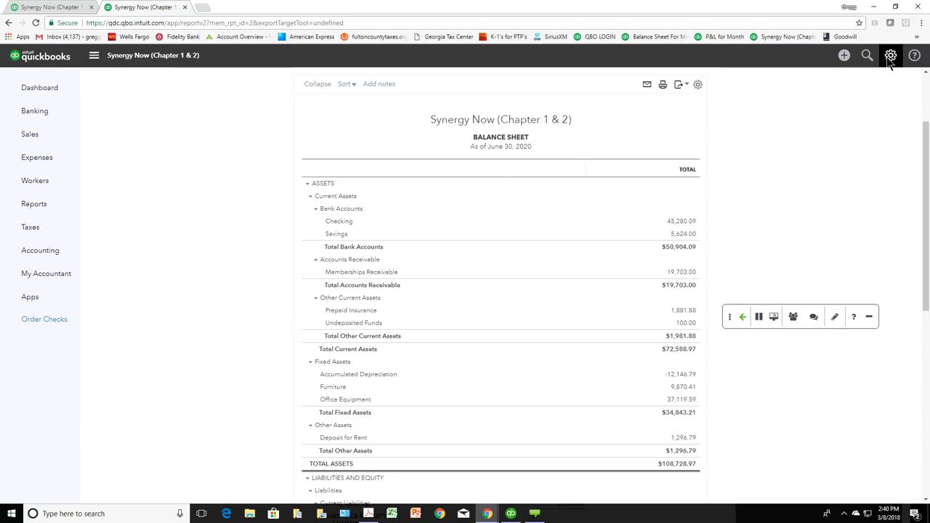
left_click(891, 56)
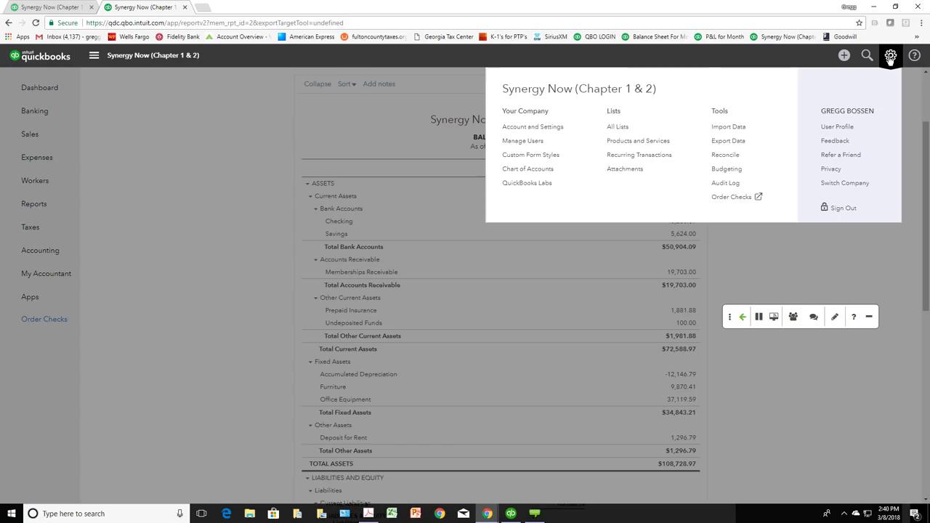
left_click(534, 170)
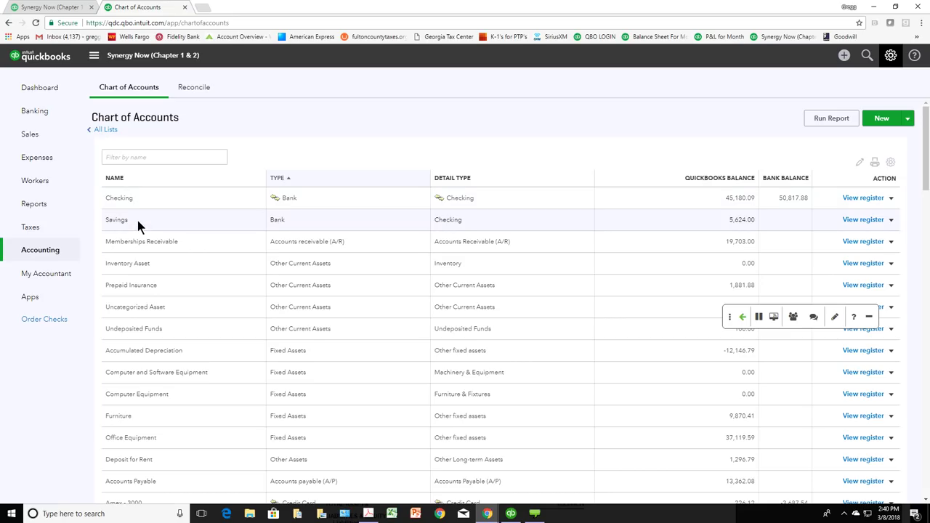
Step: Return to the Balance Sheet tab and examine its asset, liability and equity sections
left_click(66, 9)
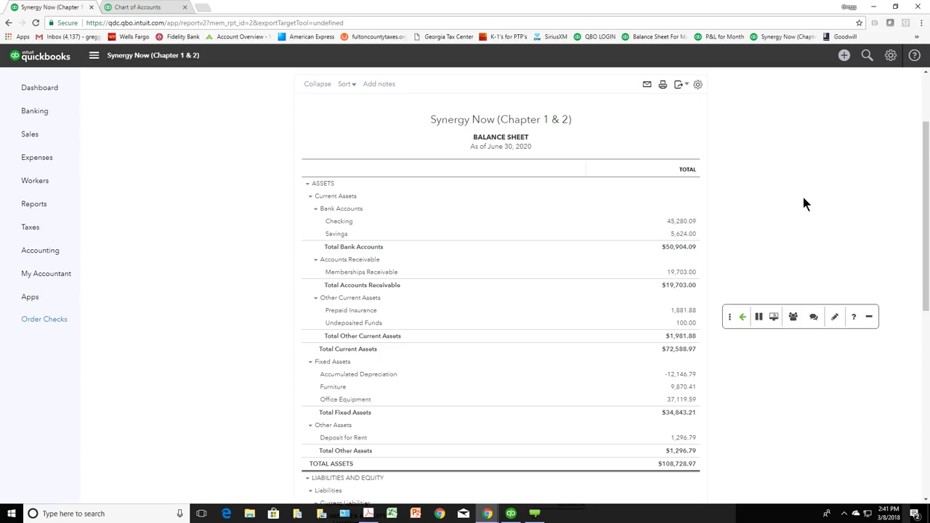
scroll(802, 197, "up", 2)
scroll(803, 196, "down", 2)
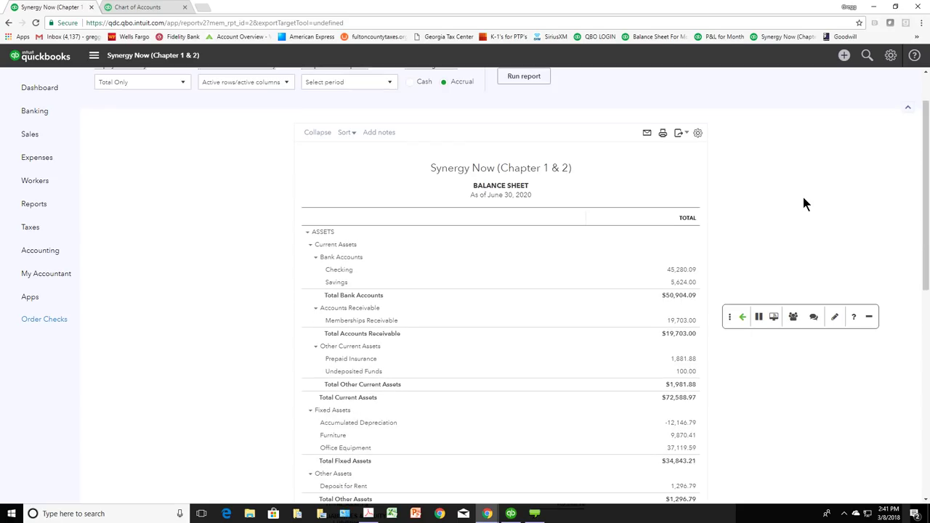
scroll(803, 203, "down", 1)
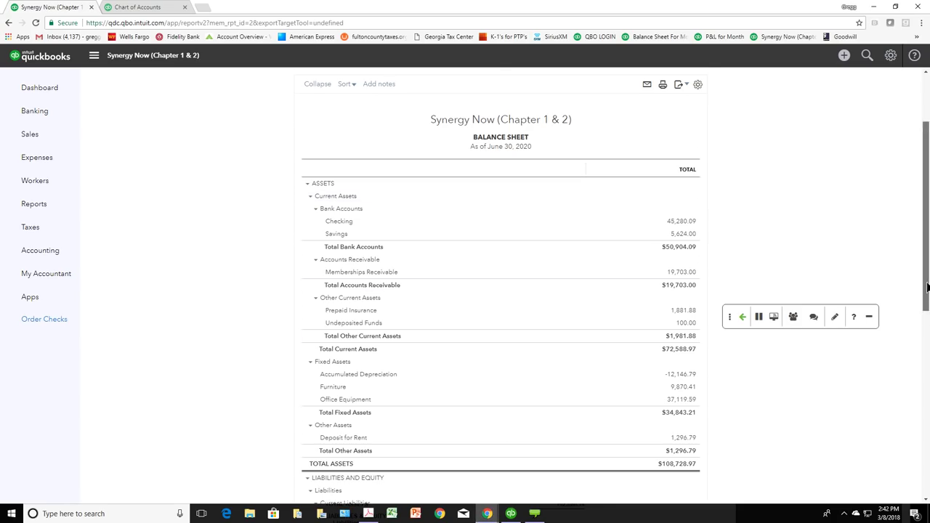
left_click_drag(926, 287, 917, 375)
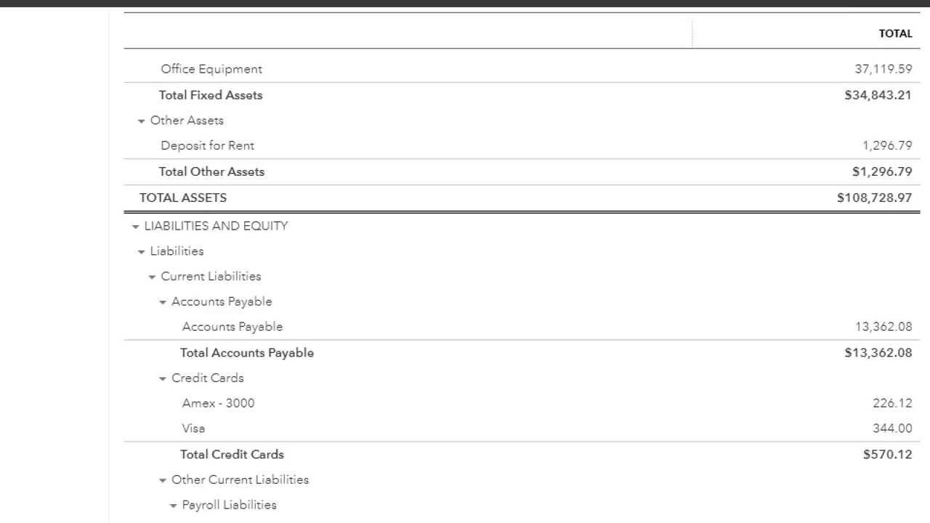
scroll(464, 291, "down", 2)
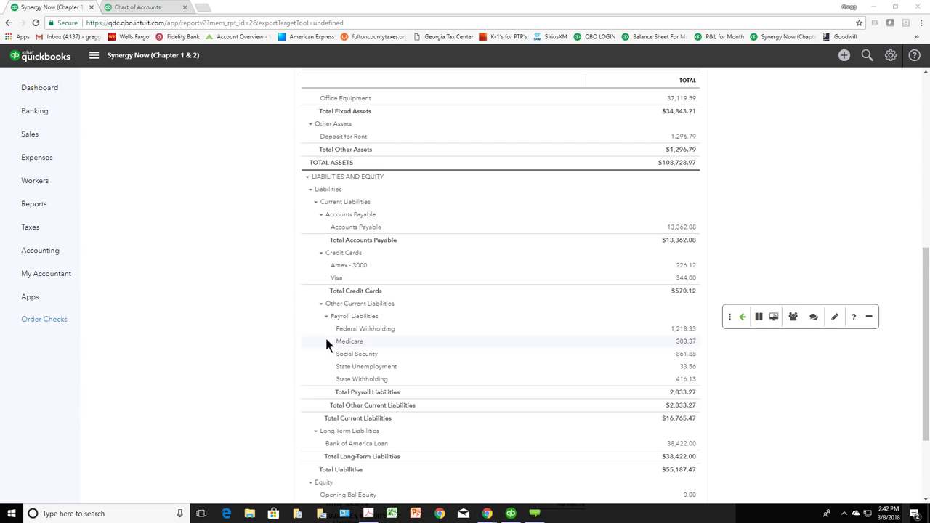
left_click_drag(926, 399, 907, 453)
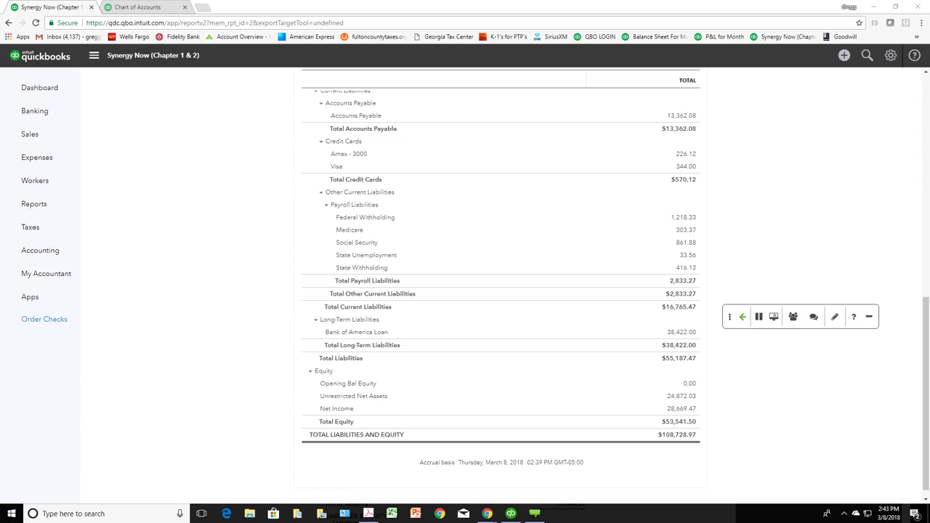
scroll(239, 244, "up", 6)
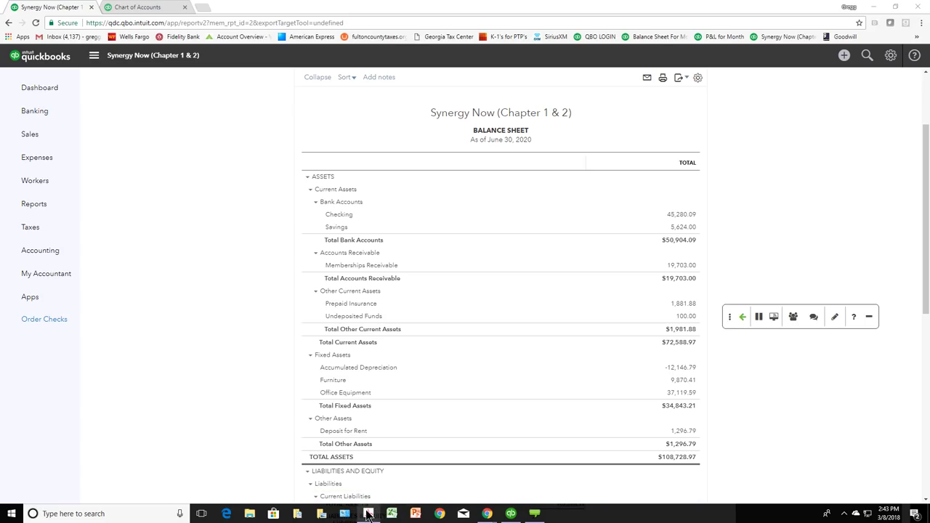
Step: Switch to Opening Balances.pdf in Adobe Acrobat, raise its window to show more of the page, and look at the Balance Sheet's as-of date
mouse_move(369, 514)
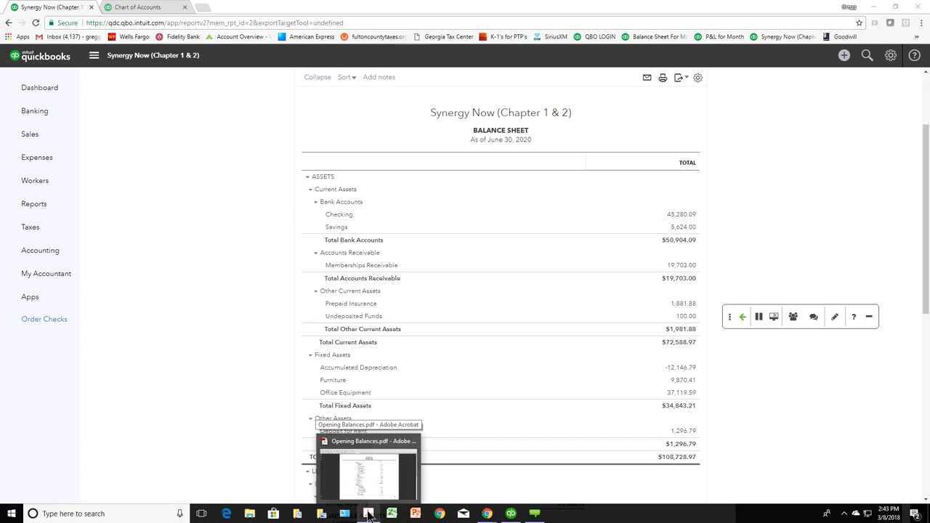
left_click(369, 515)
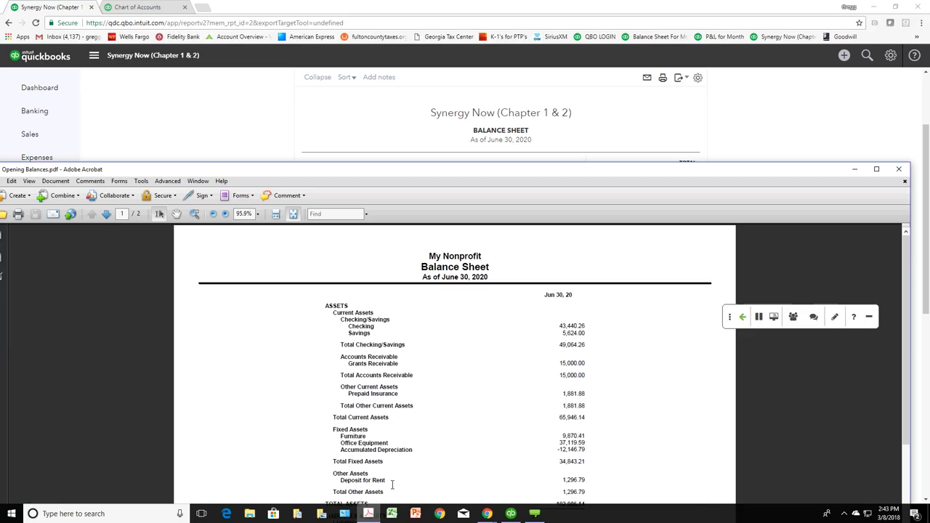
left_click_drag(391, 174, 366, 40)
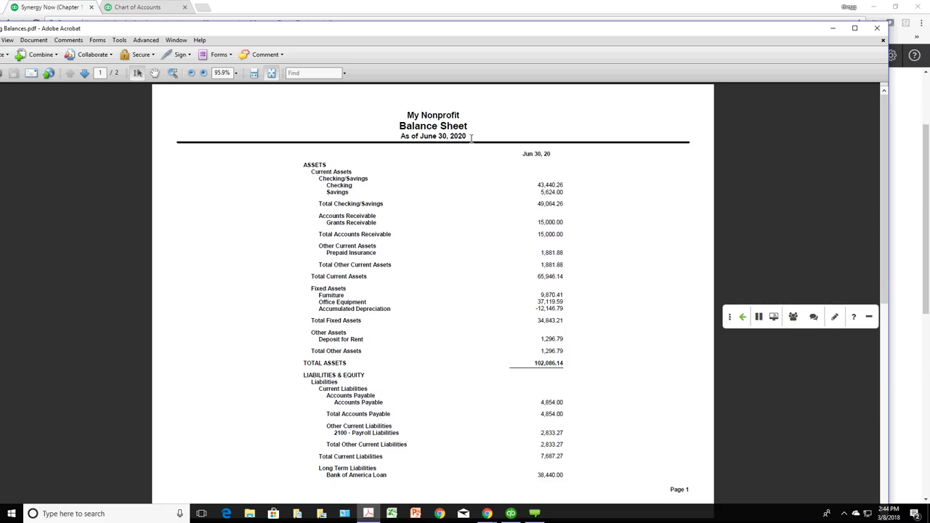
left_click_drag(471, 138, 452, 139)
left_click(446, 161)
Step: Switch back to QuickBooks Online in Chrome and open the Chart of Accounts starting from the dashboard
left_click(138, 7)
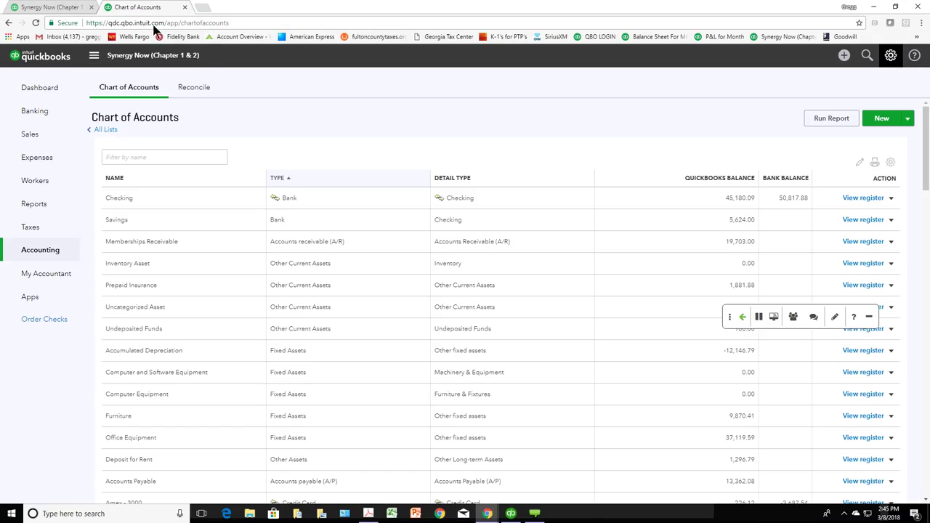
left_click(48, 89)
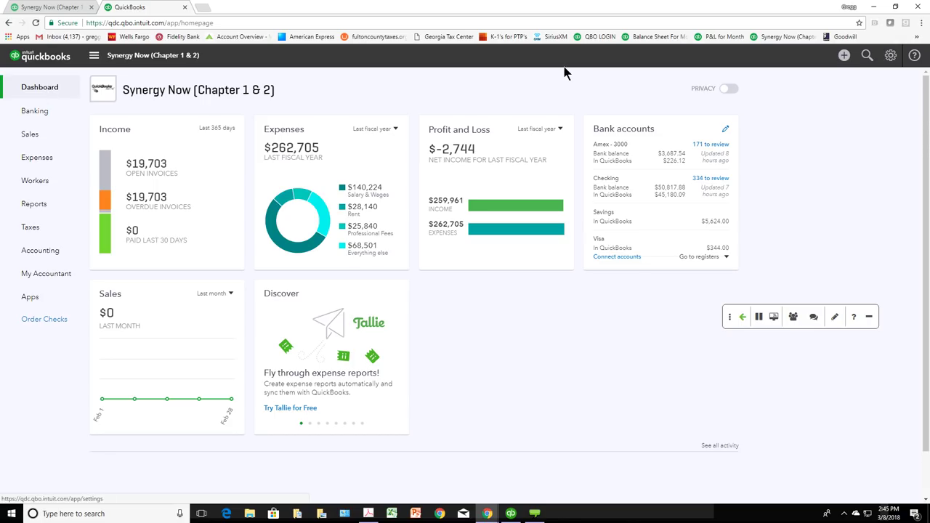
left_click(890, 58)
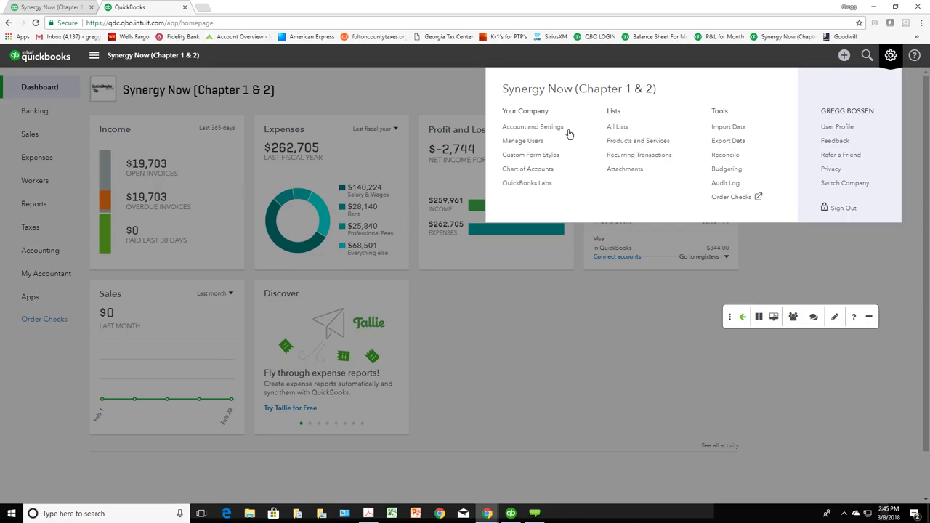
left_click(529, 170)
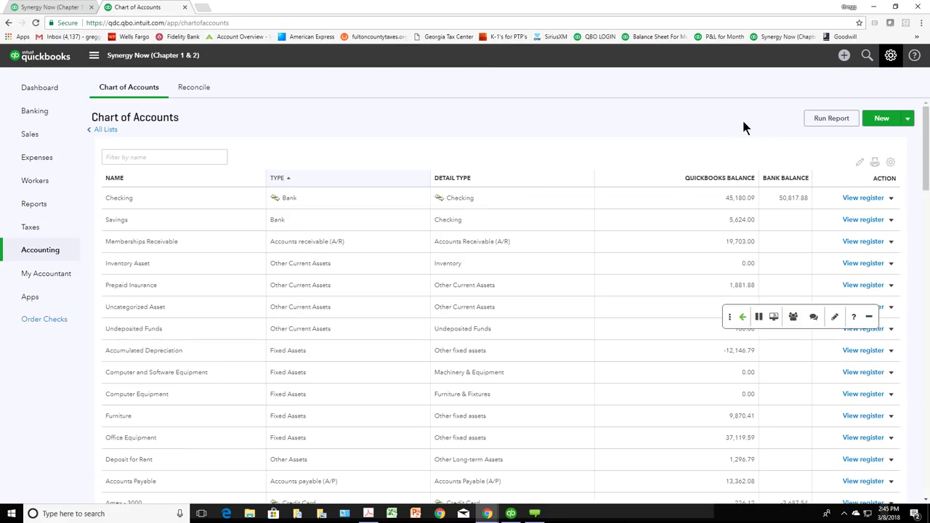
Step: Start a new account in the Chart of Accounts, review the available account types and keep Bank selected
left_click(882, 119)
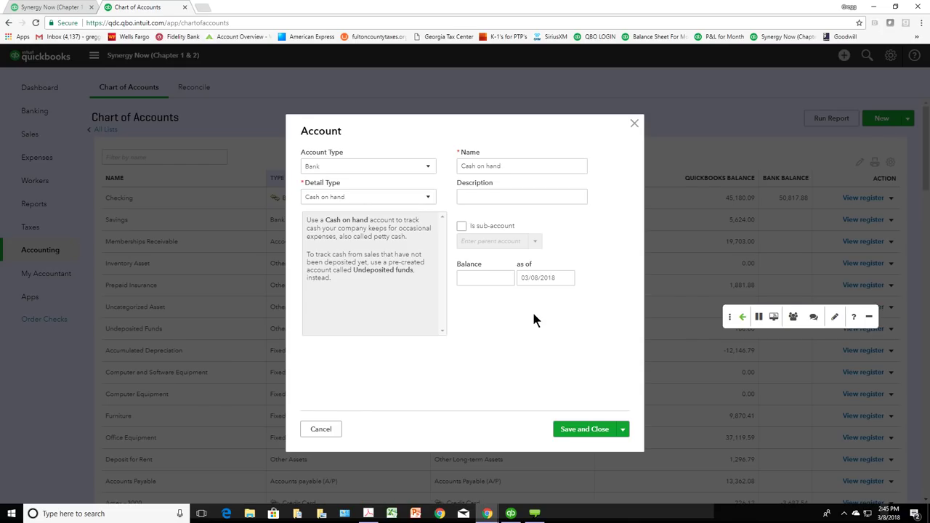
left_click(428, 168)
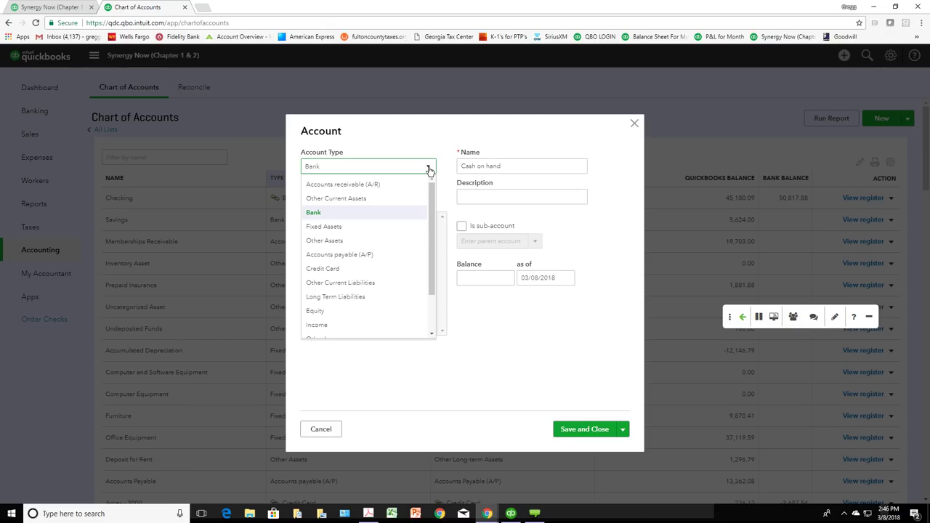
left_click(388, 213)
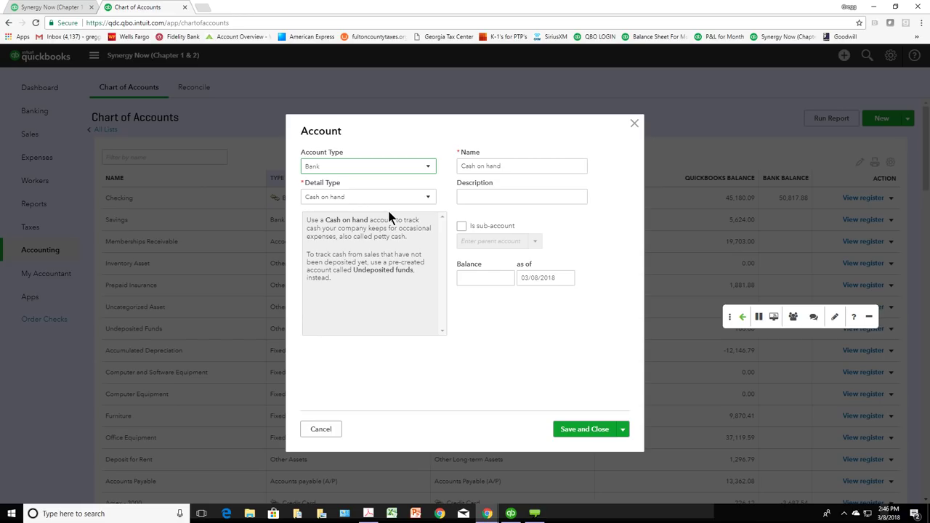
Step: Try Income as the new account's type, look through the other account types and switch back to Bank
left_click(429, 165)
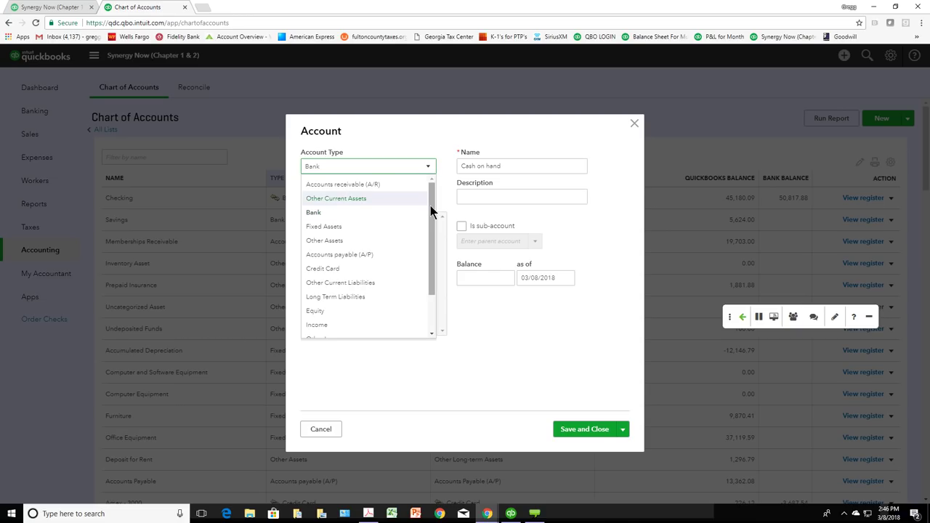
left_click_drag(430, 206, 431, 225)
left_click(365, 313)
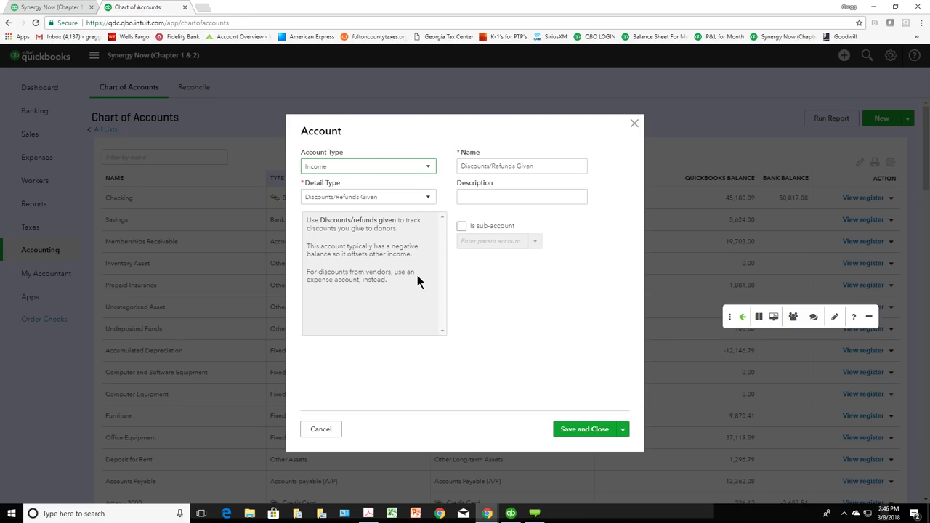
left_click(353, 166)
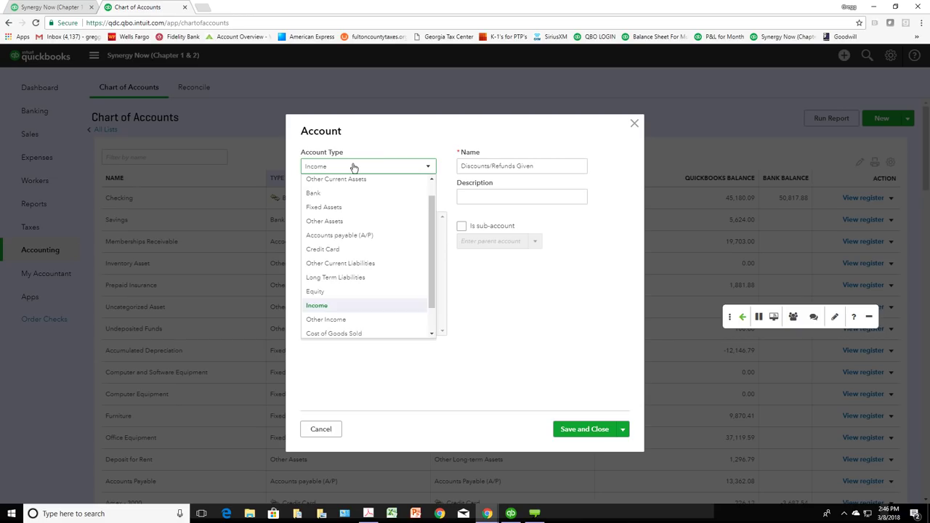
left_click(339, 306)
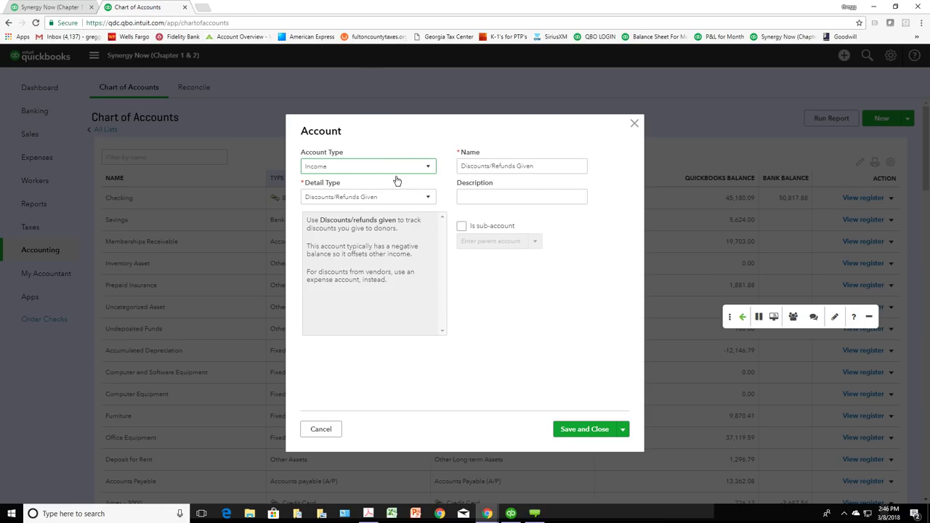
left_click(427, 166)
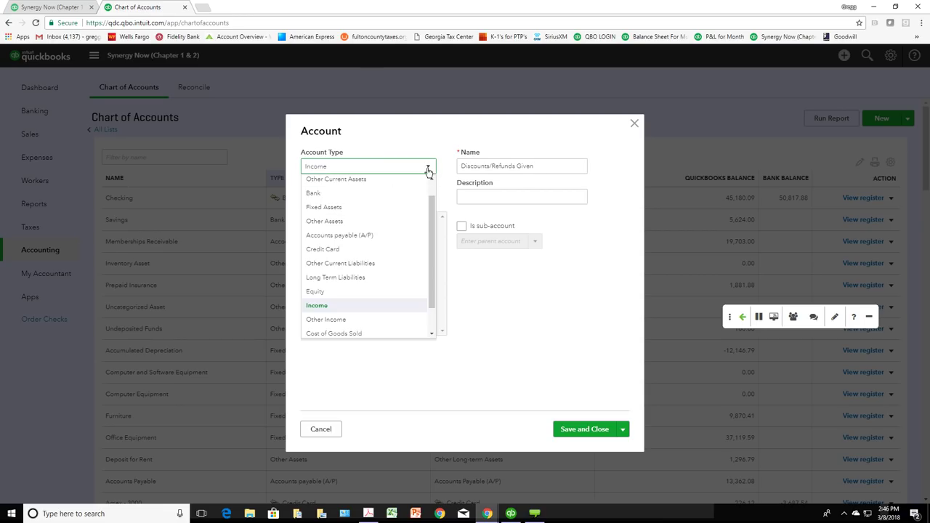
scroll(432, 190, "up", 2)
mouse_move(431, 191)
left_mouse_down()
mouse_move(424, 247)
mouse_move(424, 193)
mouse_move(432, 232)
mouse_move(430, 204)
left_mouse_up()
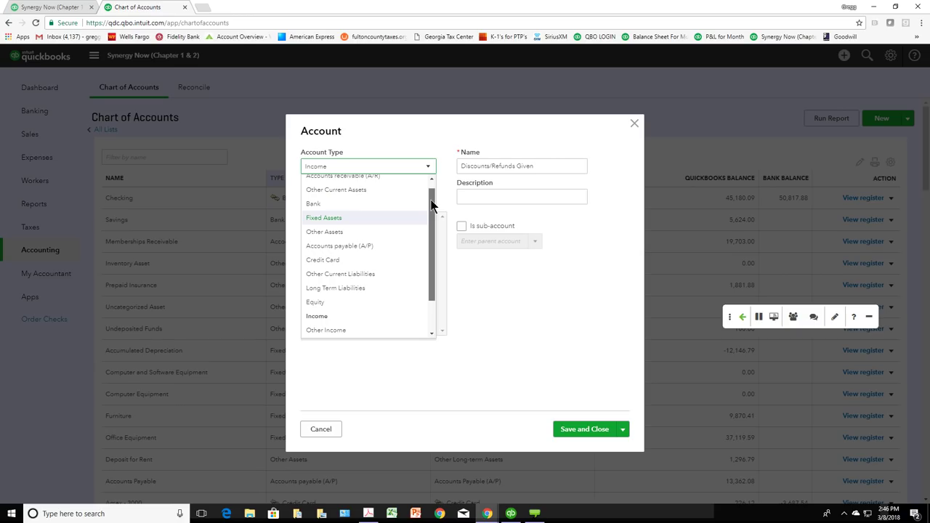
left_click_drag(430, 201, 429, 196)
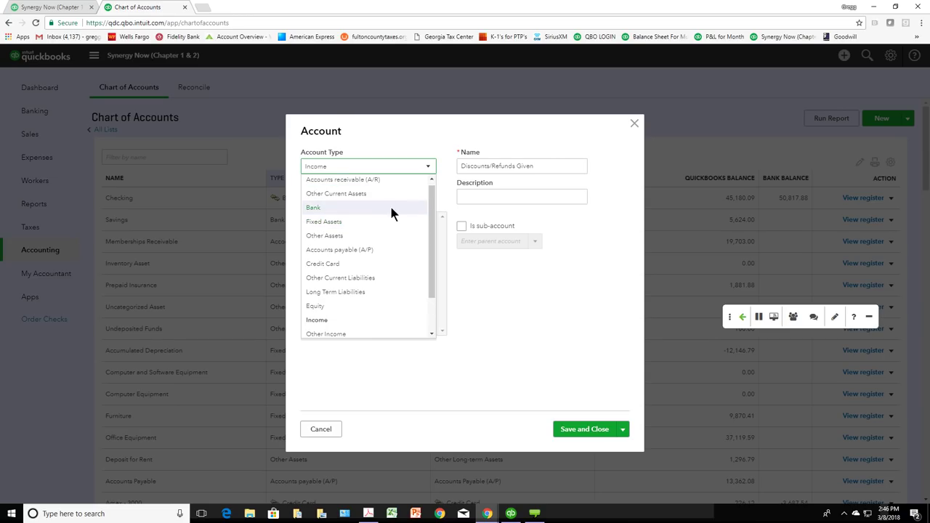
left_click(334, 208)
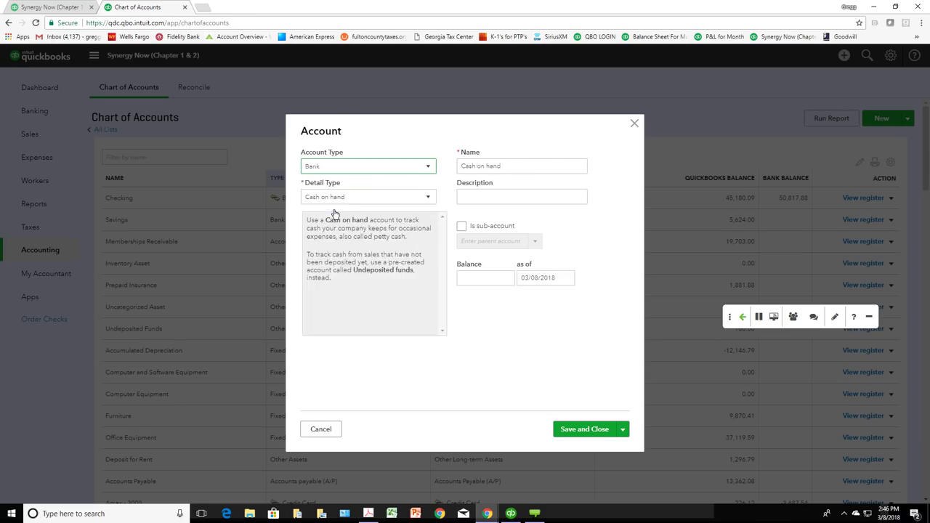
Step: Compare the Checking and Money Market detail types for the bank account and settle on Checking
left_click(428, 198)
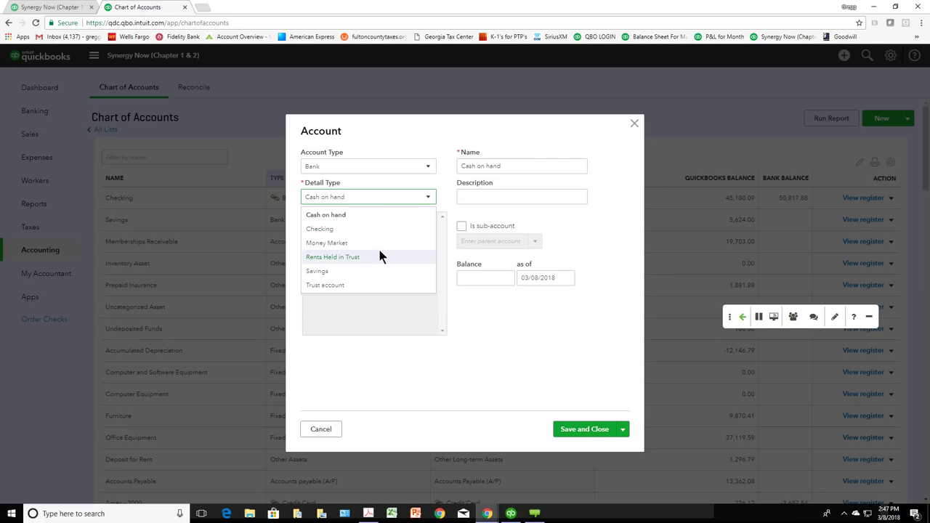
left_click(327, 231)
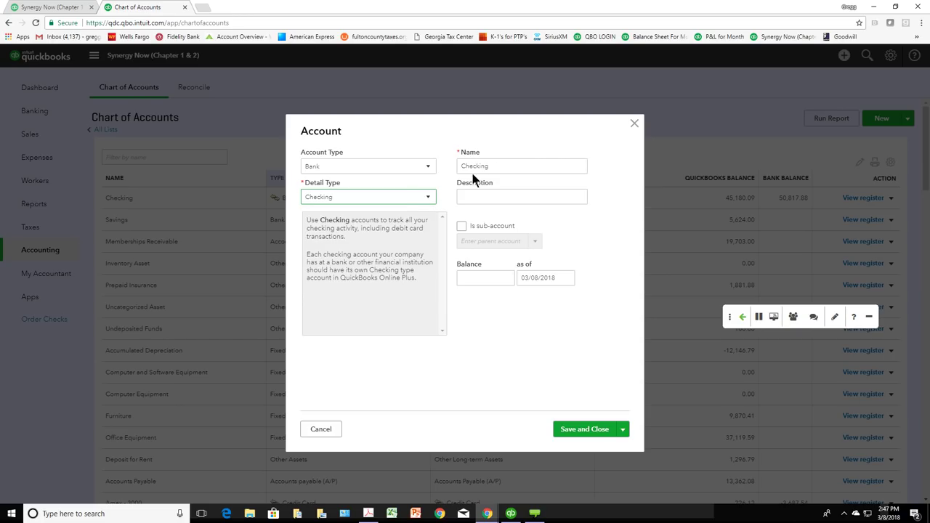
left_click(428, 199)
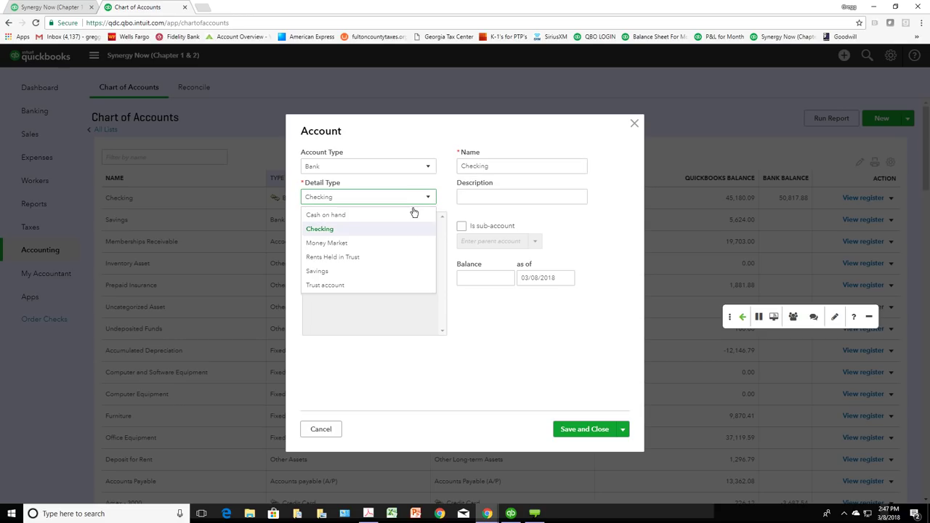
left_click(366, 246)
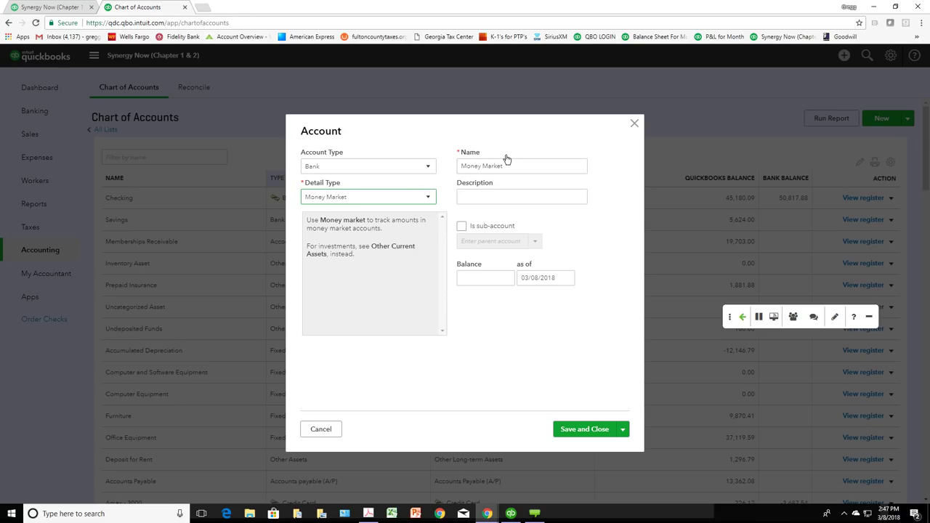
left_click(429, 200)
left_click(389, 233)
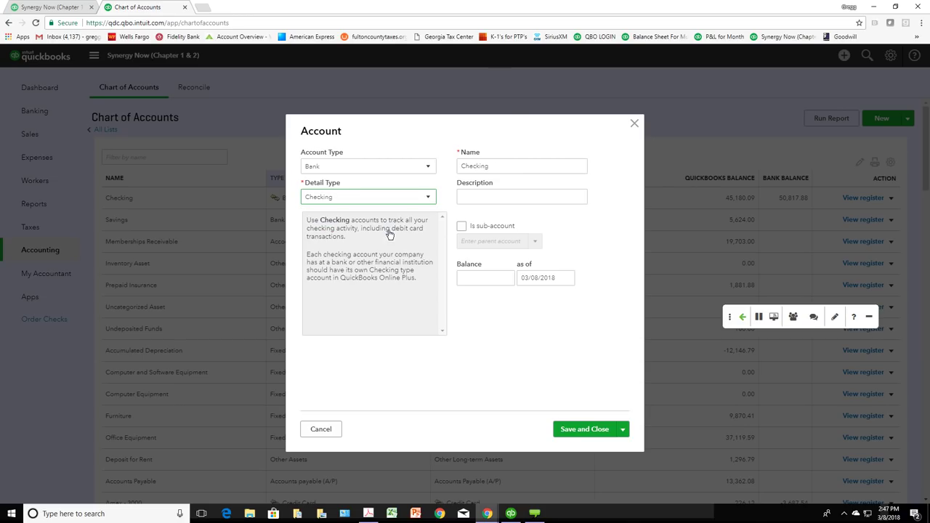
Step: Name the account "Wells Fargo Checking" followed by a hyphen and the last four digits of the account number
left_click(474, 167)
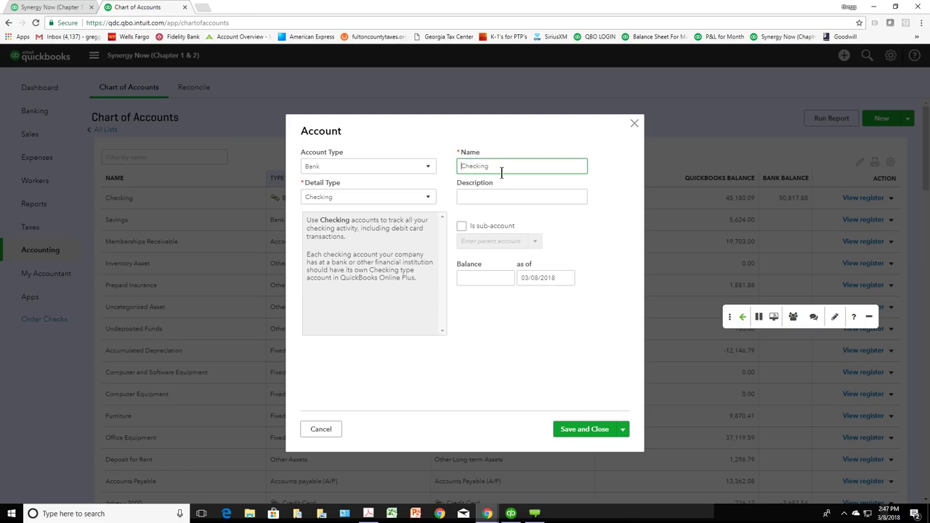
type("Wells Fargo Checking")
left_click(528, 167)
type("-2726")
Step: Set the opening balance's as-of date to 06/30/2020
left_click(476, 281)
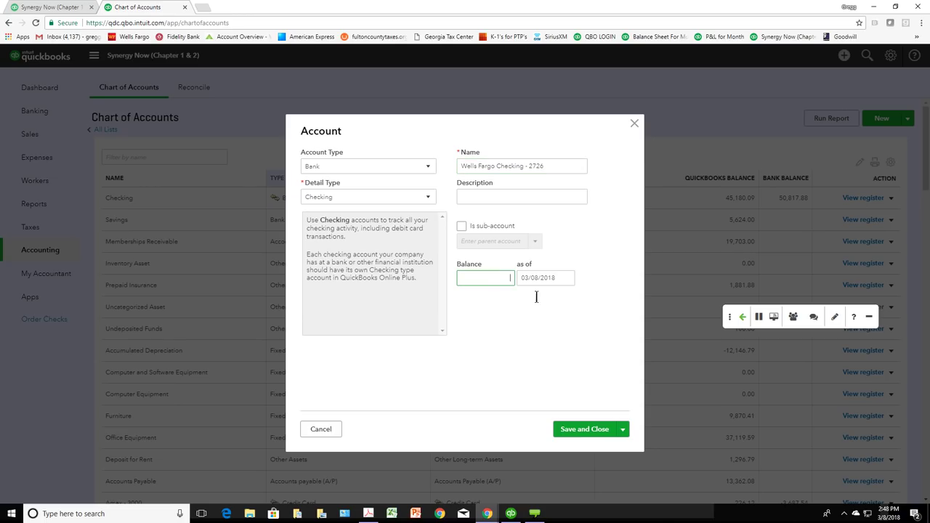
double_click(550, 278)
left_click_drag(533, 282, 509, 274)
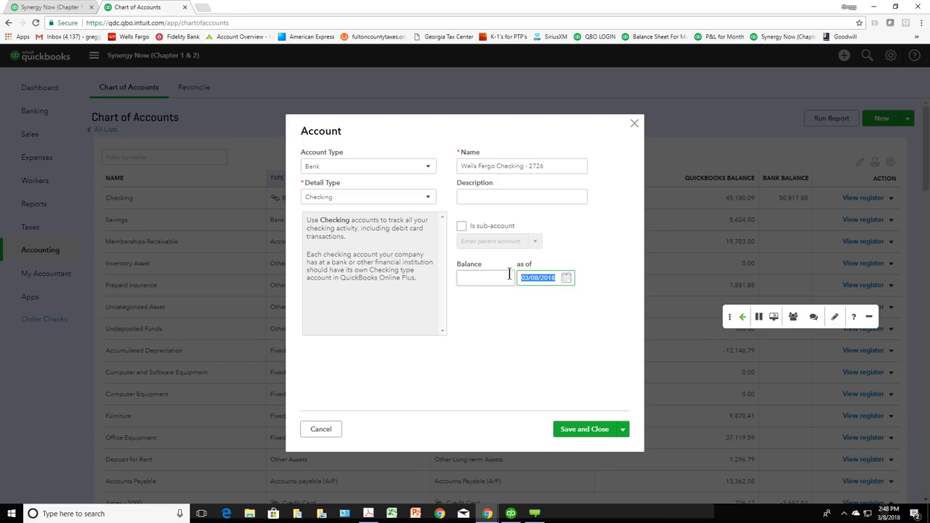
type("06302020")
left_click(488, 279)
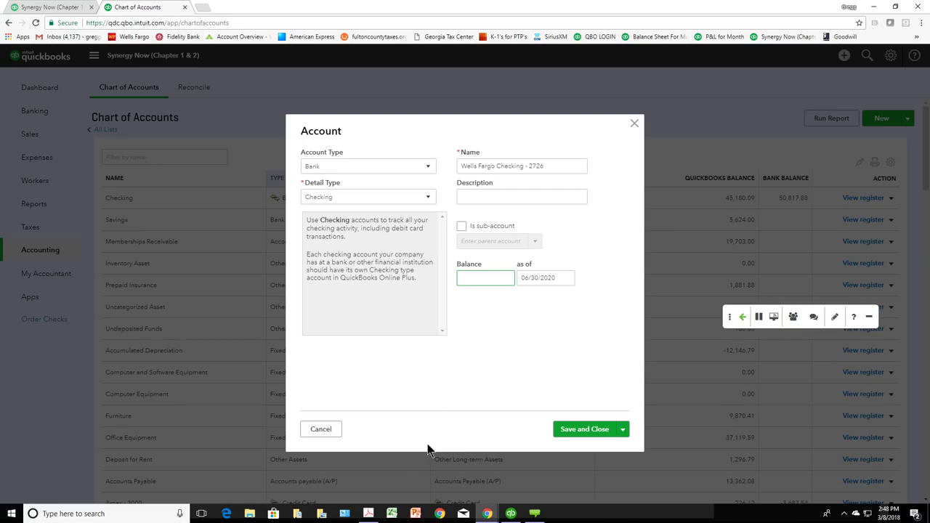
Step: Switch to Opening Balances.pdf in Adobe Acrobat, highlight the Prepaid Insurance and Furniture amounts, and return to the account form in Chrome
left_click(369, 514)
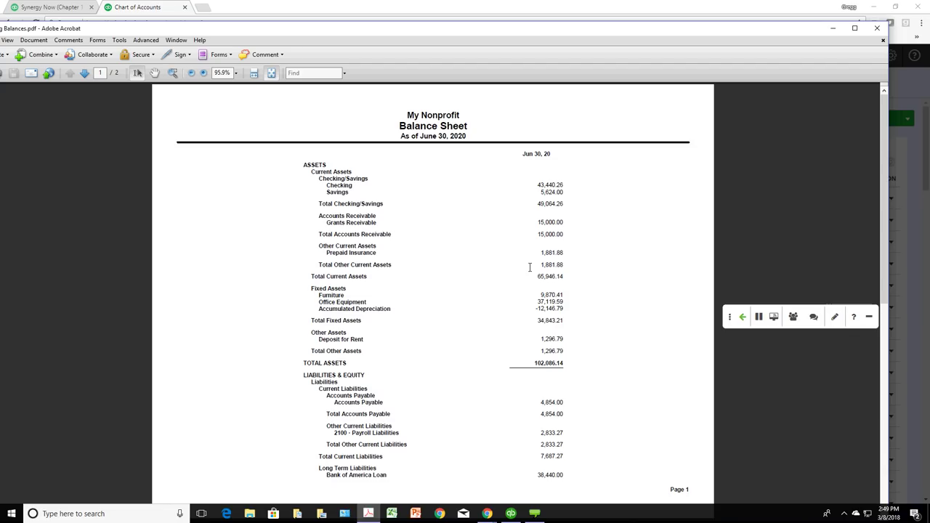
left_click_drag(538, 253, 568, 254)
left_click_drag(537, 294, 567, 294)
left_click(511, 514)
left_click(511, 513)
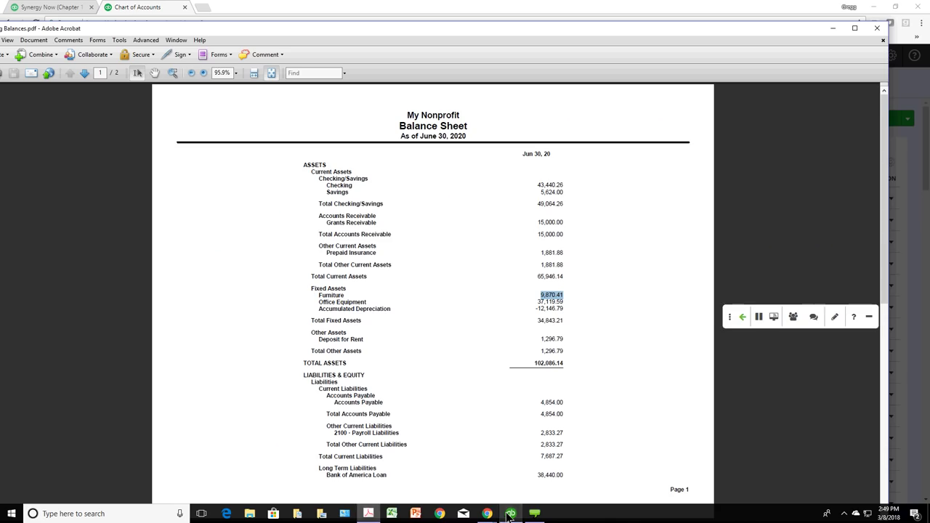
mouse_move(486, 514)
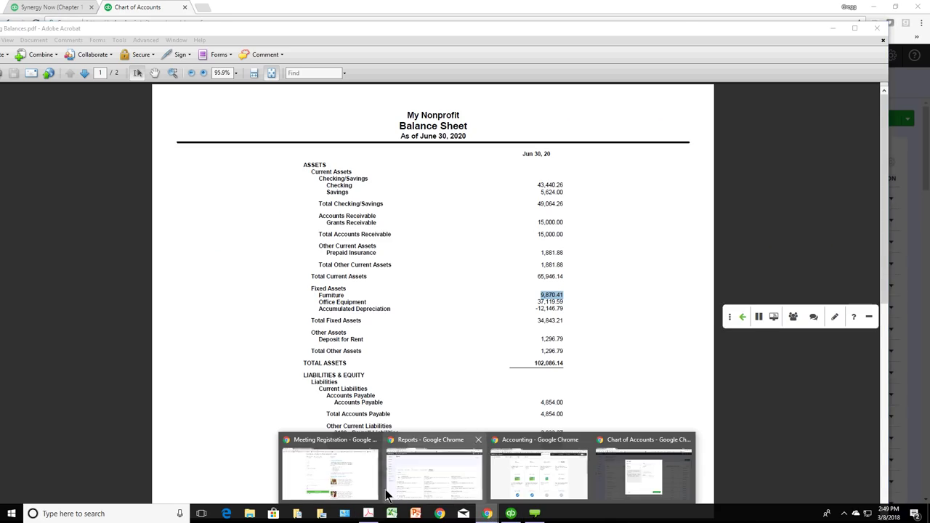
mouse_move(405, 477)
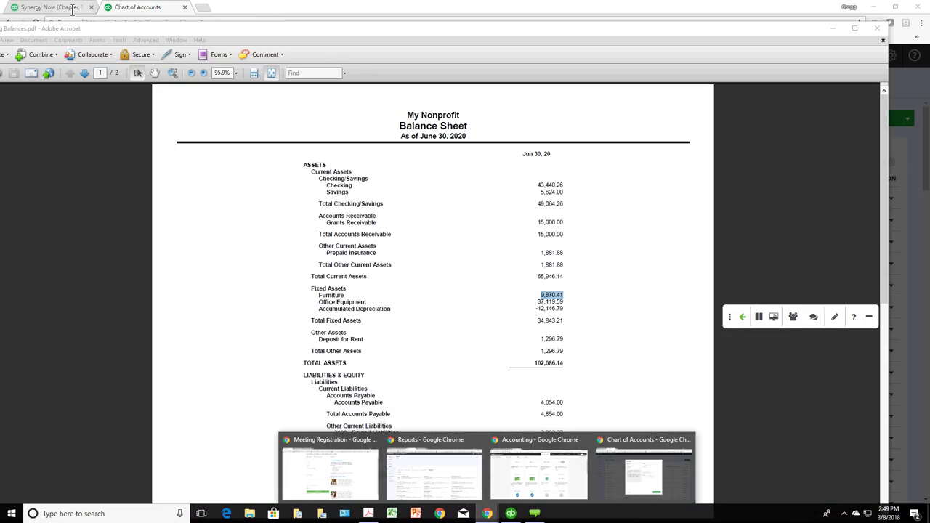
left_click(132, 8)
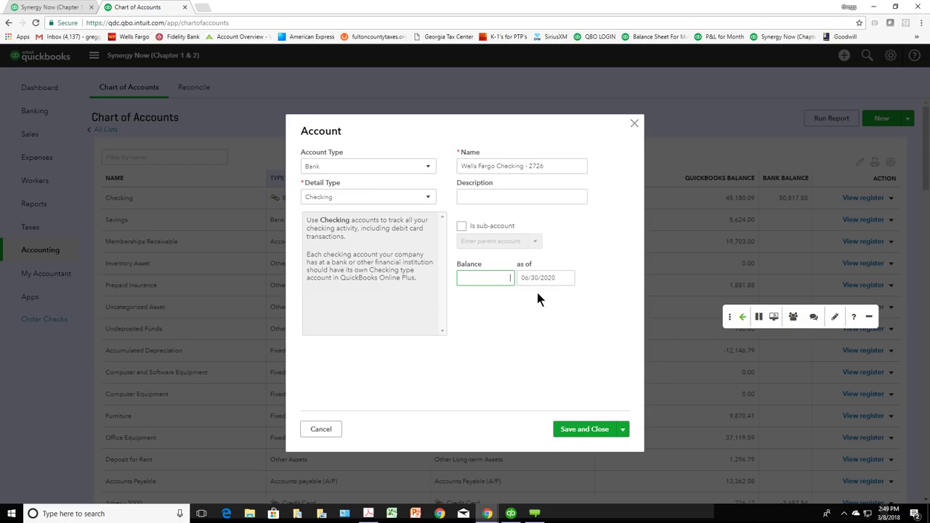
Step: Check the as-of date, look up the Checking balance in Opening Balances.pdf in Acrobat, and return to the account form
left_click(556, 279)
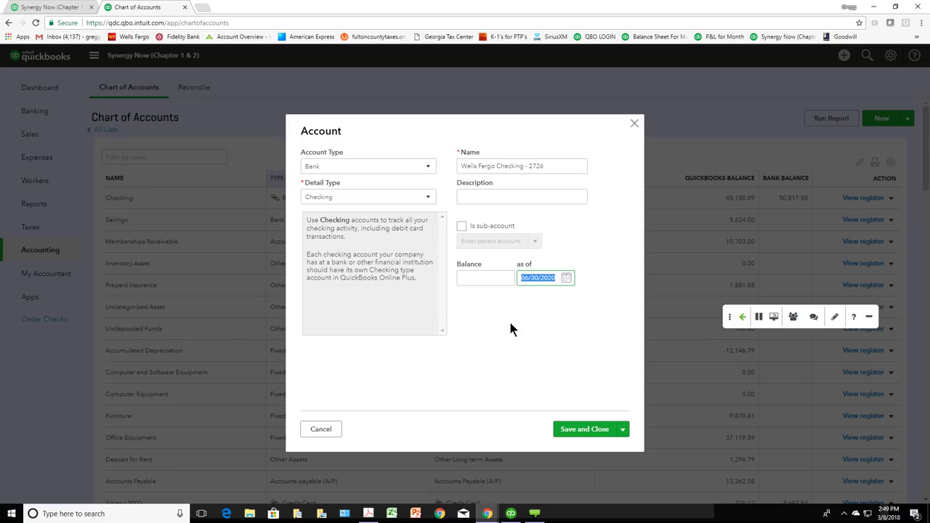
left_click(366, 516)
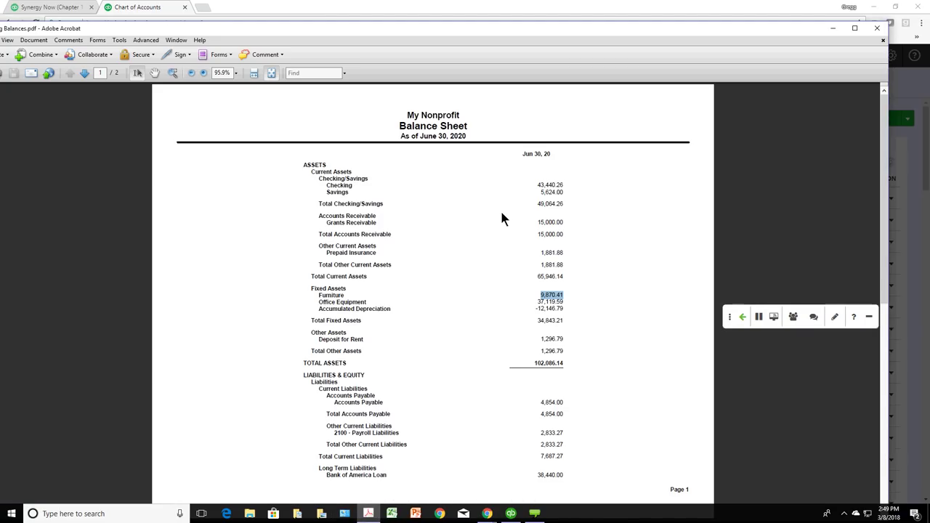
left_click_drag(535, 184, 567, 185)
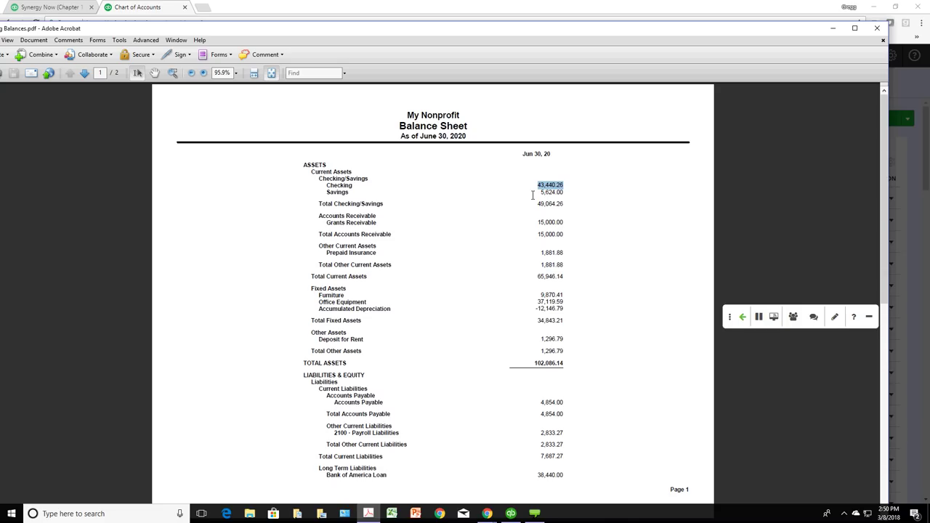
left_click_drag(537, 186, 567, 187)
left_click(571, 190)
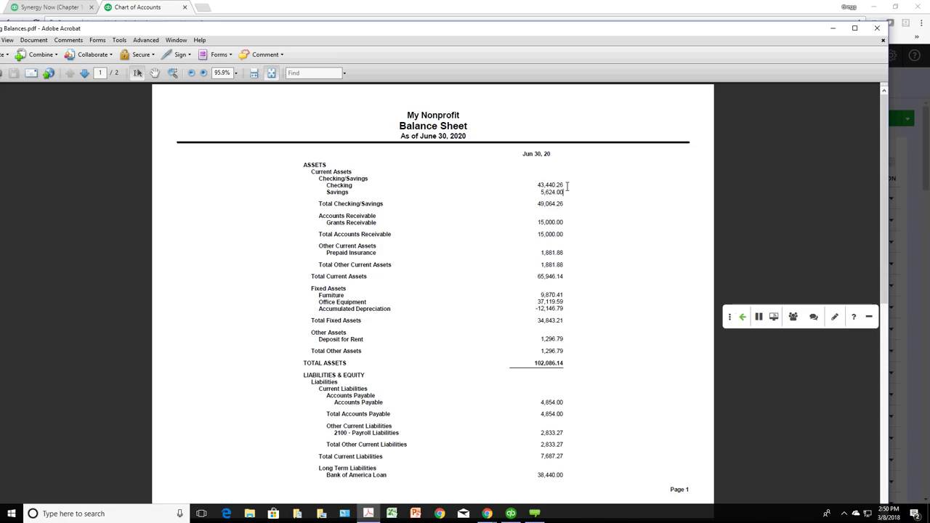
left_click(369, 513)
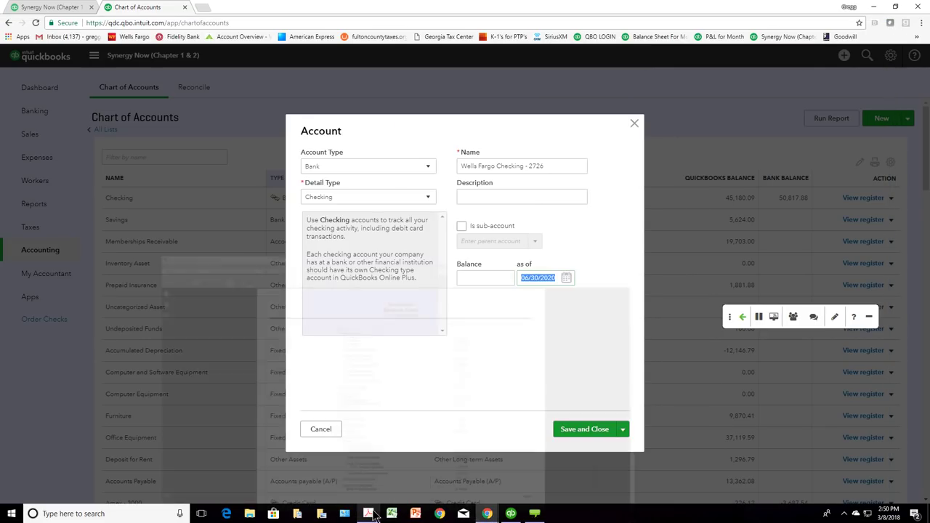
Step: Enter 44,440.00 as the account's opening balance and check it against the Checking amount in Opening Balances.pdf
left_click(471, 276)
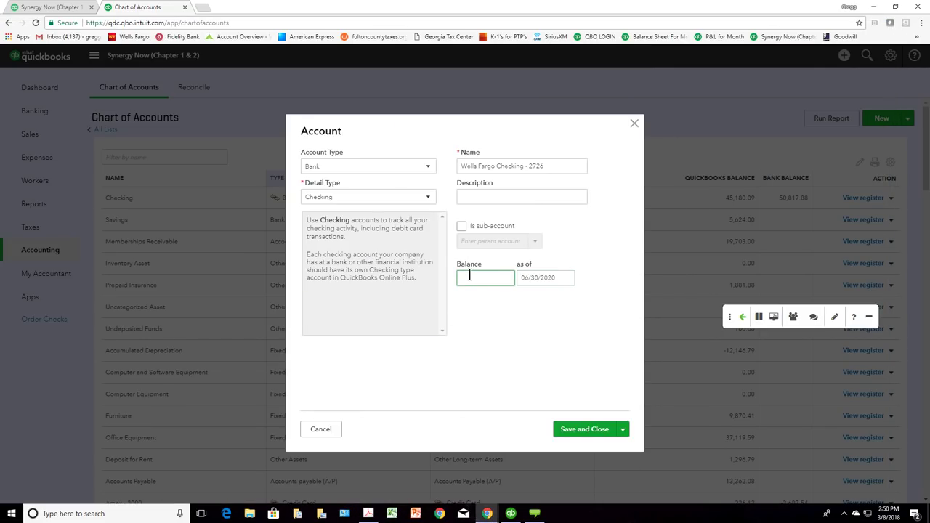
type("444")
left_click(369, 514)
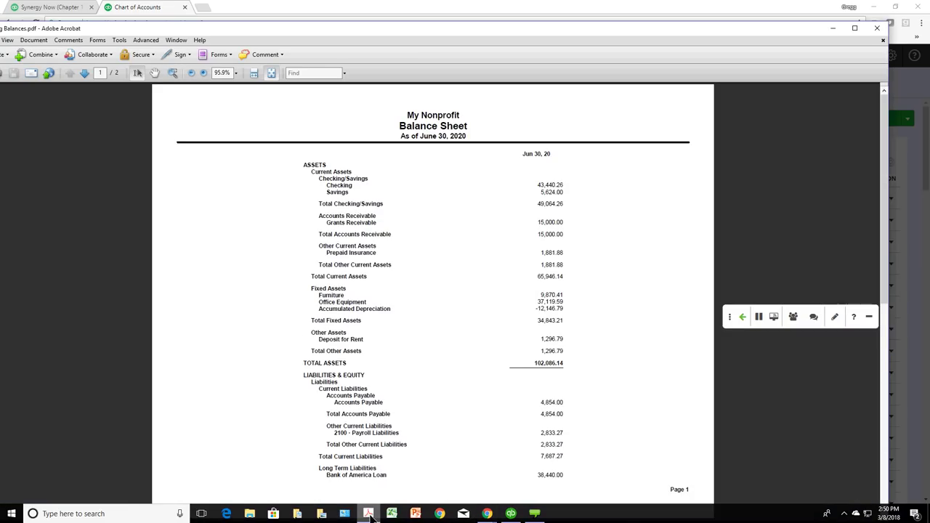
left_click(369, 513)
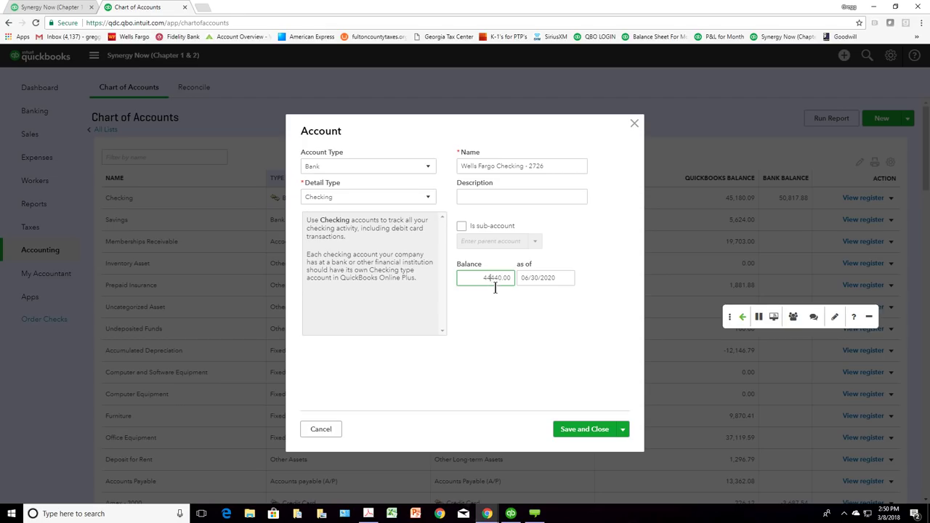
left_click(490, 280)
left_click(558, 281)
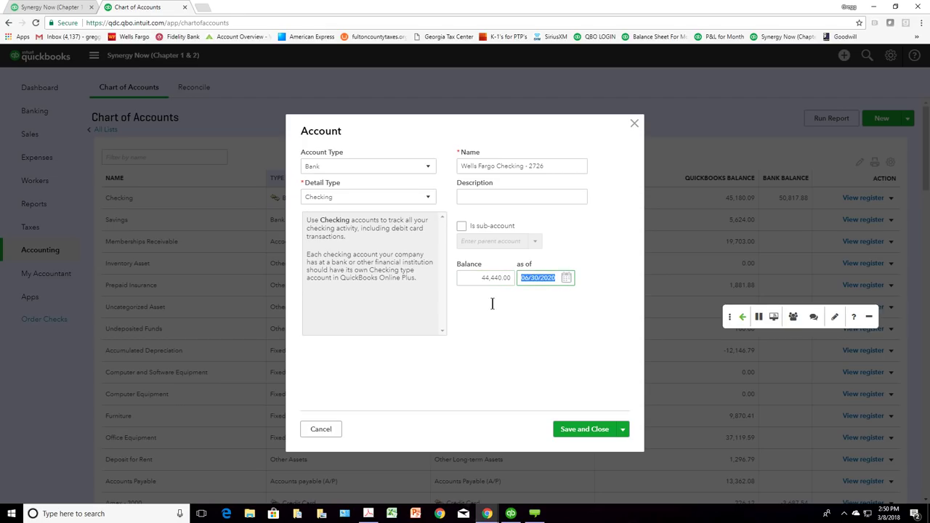
double_click(473, 277)
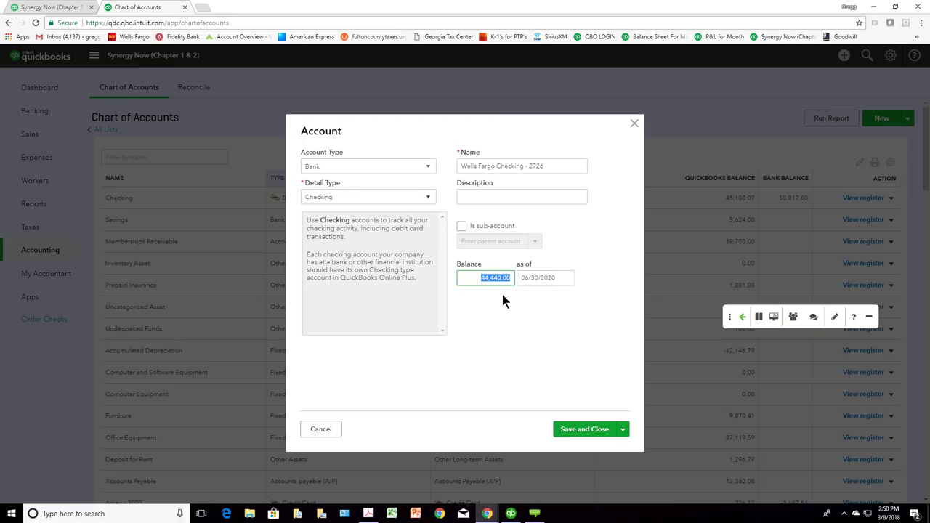
Step: Recheck the opening balance against the Checking amount in Opening Balances.pdf in Acrobat, return to Chrome and close the account form without saving
left_click_drag(478, 284, 499, 282)
left_click(368, 514)
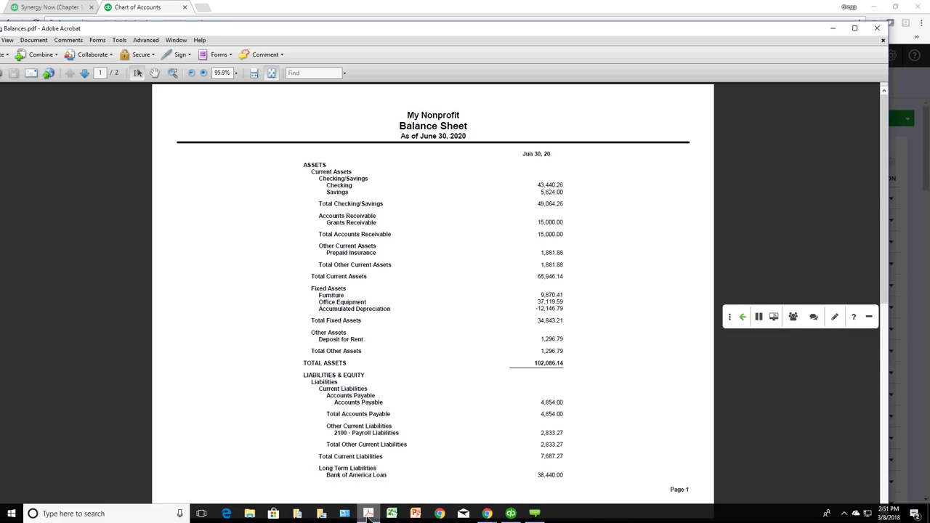
left_click(368, 514)
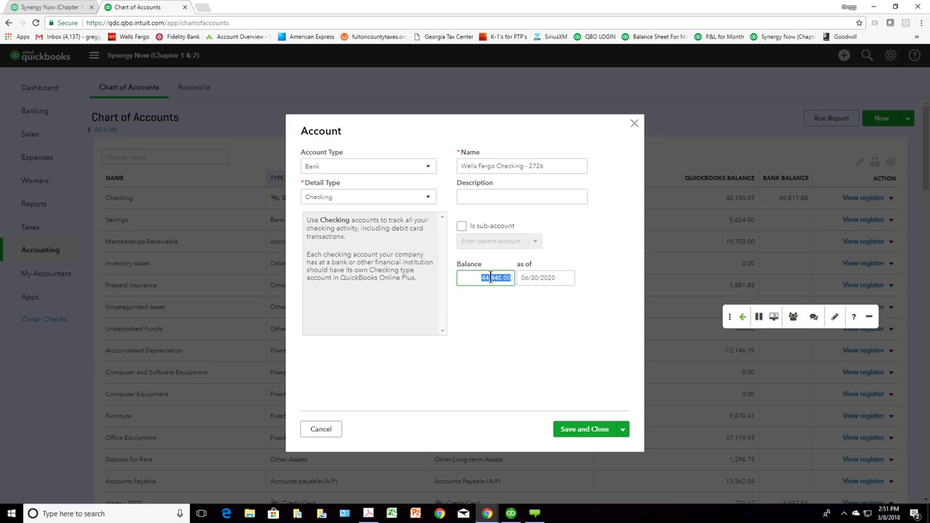
left_click(634, 124)
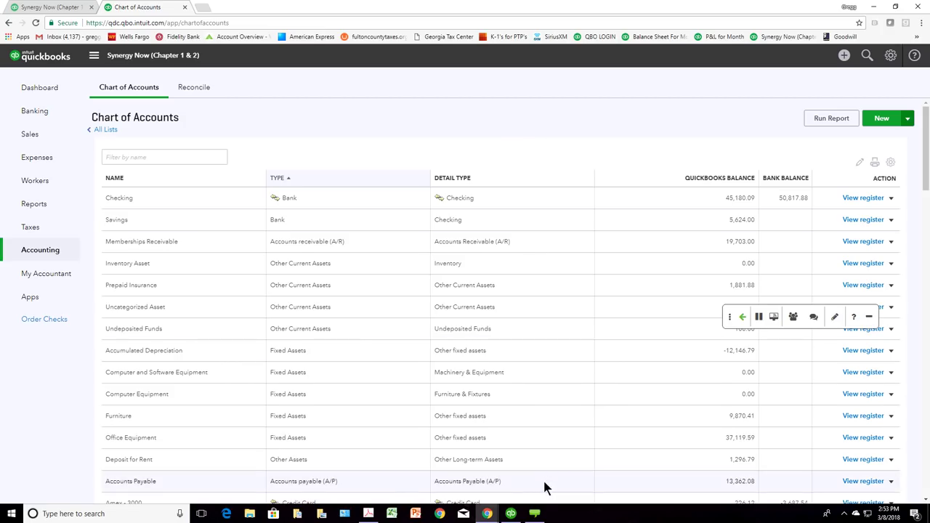
Step: Open the existing Checking account from the Chart of Accounts for editing, check its balance field, and close it without changes
mouse_move(536, 515)
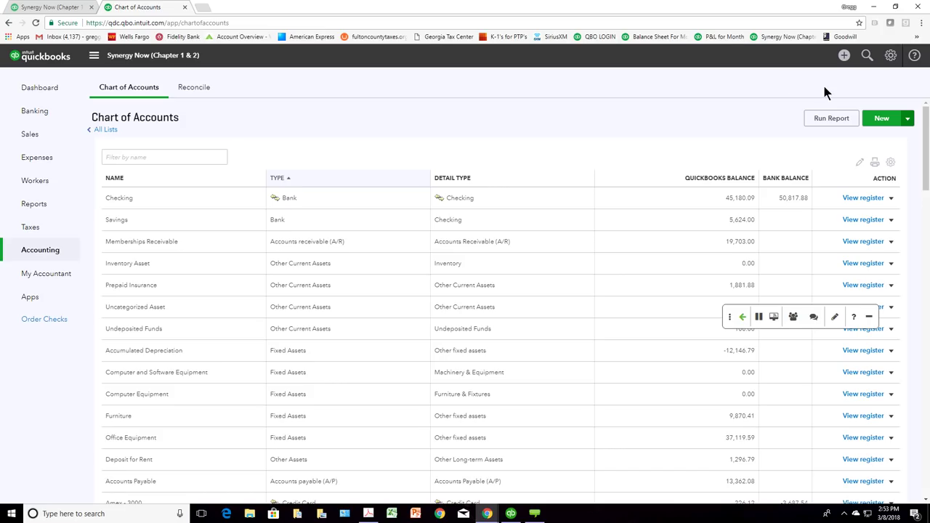
left_click(890, 63)
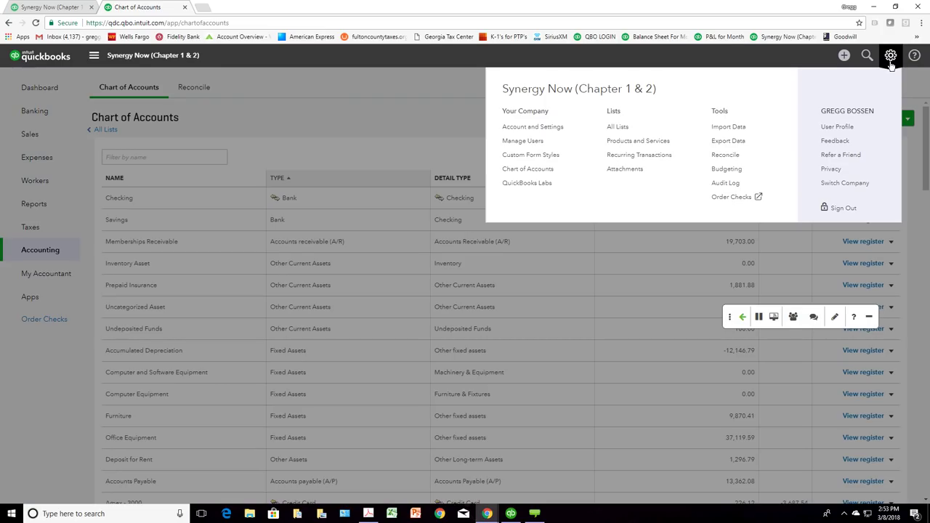
left_click(544, 172)
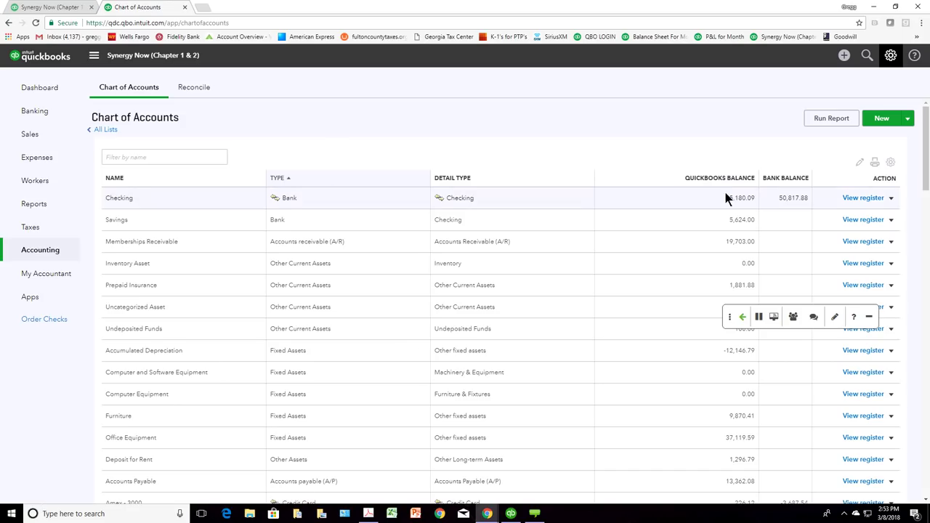
left_click(891, 199)
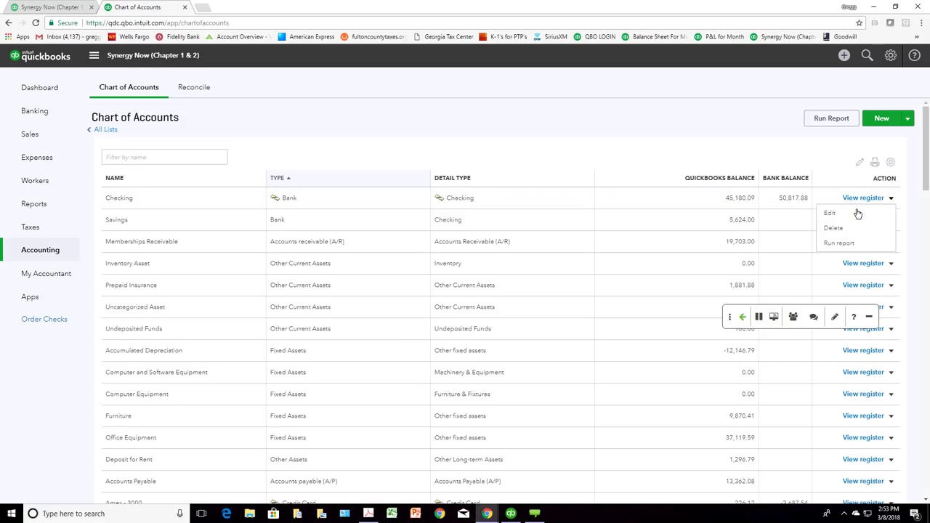
left_click(858, 213)
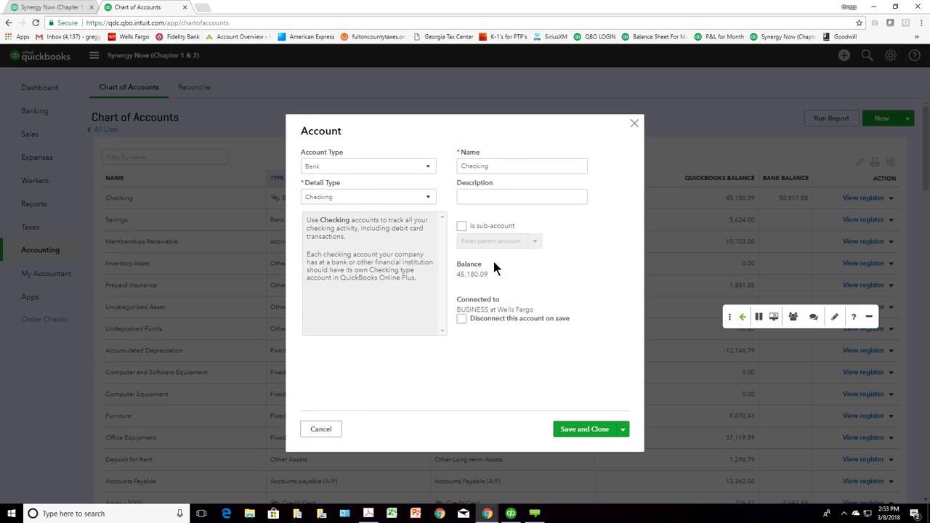
left_click(634, 125)
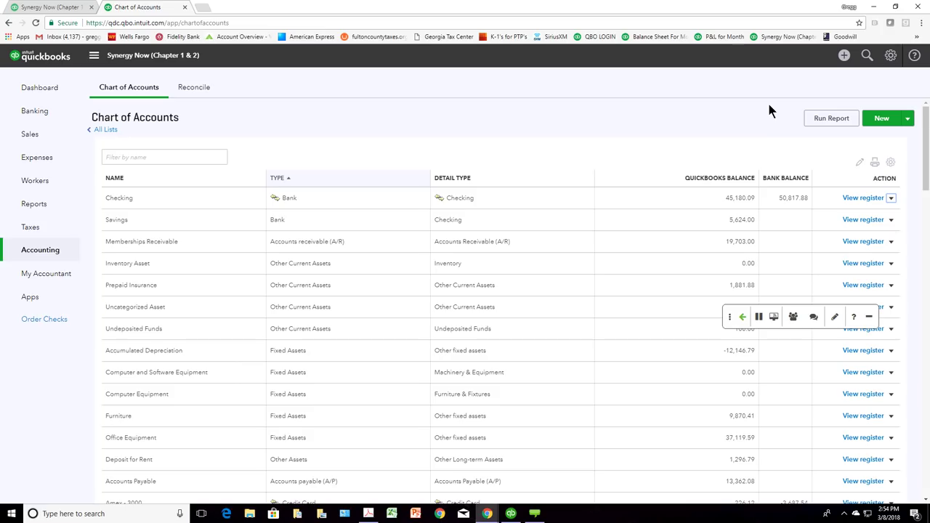
Step: Start a new journal entry with Checking as the account on line 1
left_click(844, 61)
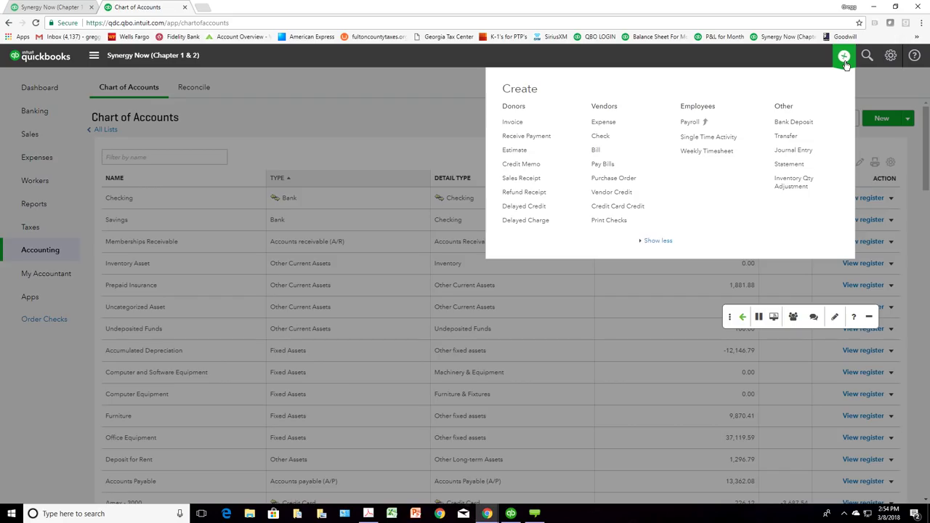
left_click(795, 150)
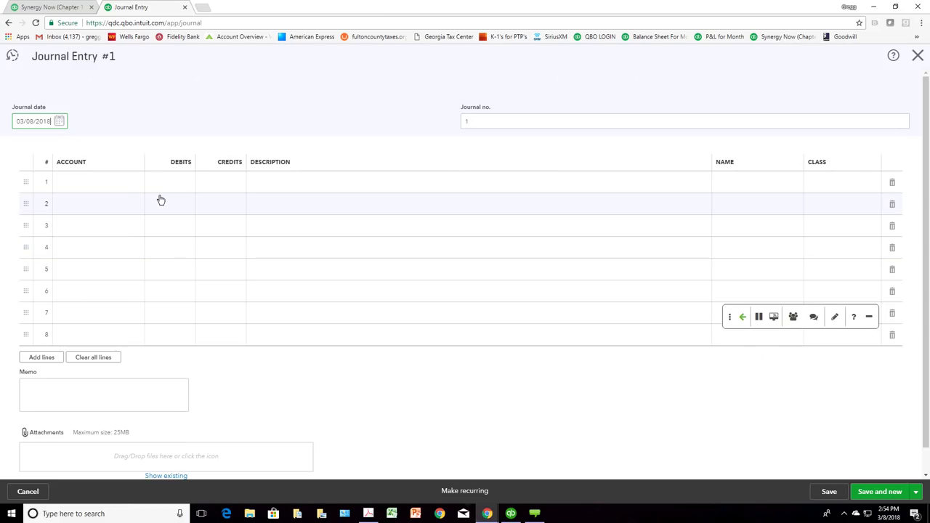
left_click(137, 187)
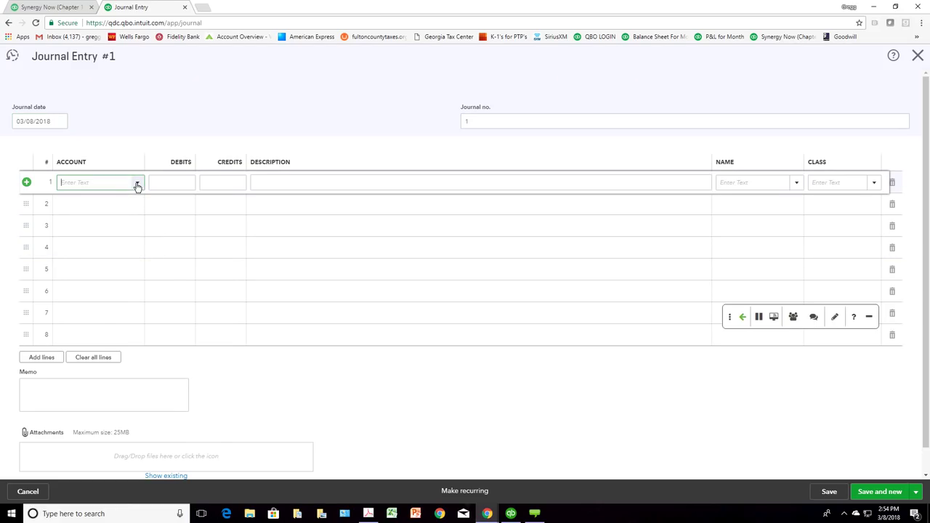
left_click(138, 185)
left_click(106, 218)
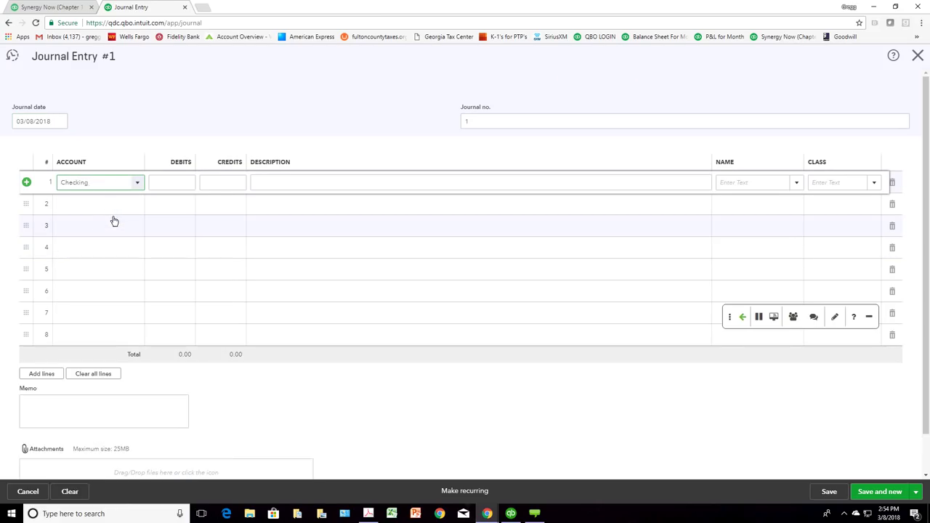
left_click(170, 185)
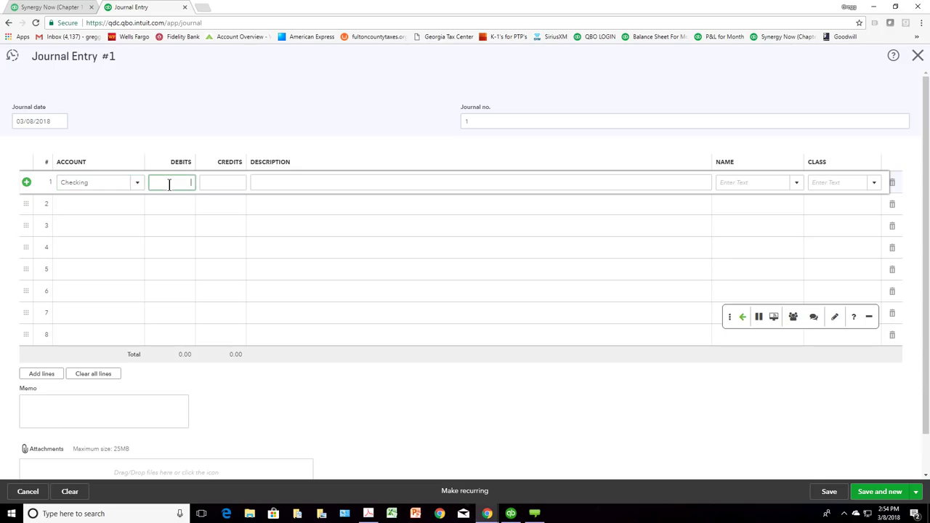
Step: Choose Unrestricted Net Assets as the account on line 2 of the journal entry
left_click(137, 204)
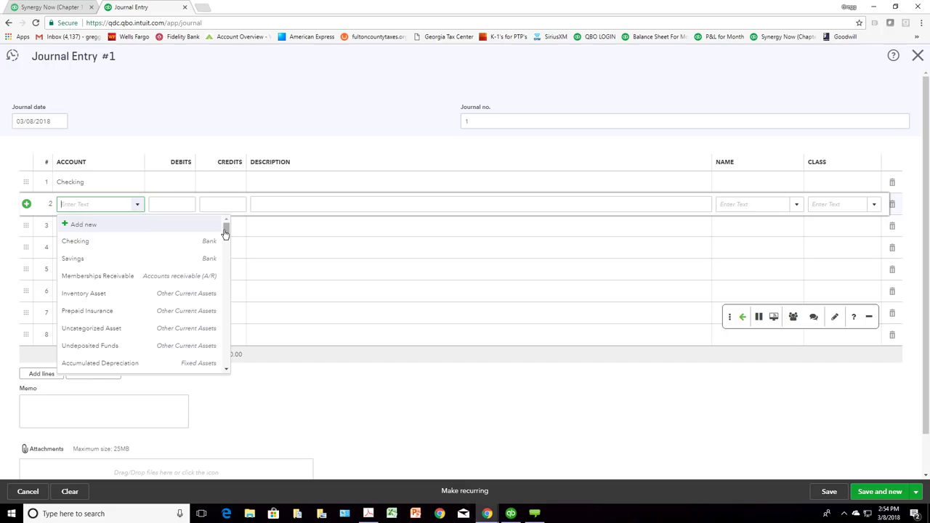
scroll(224, 232, "down", 2)
left_click_drag(224, 240, 203, 268)
scroll(206, 269, "down", 4)
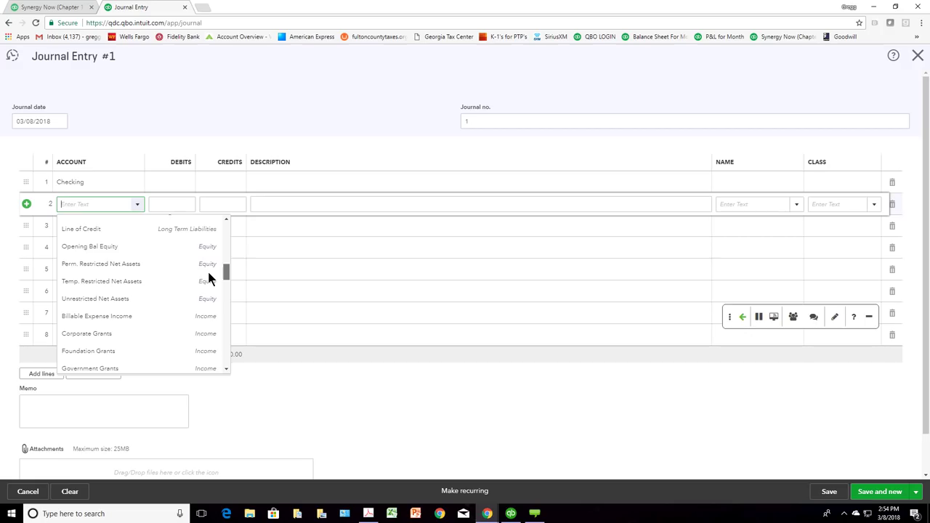
left_click(101, 301)
Step: Enter a 20,000 debit to Checking and a 20,000 credit to Unrestricted Net Assets, and leave the journal entry without saving
left_click(180, 181)
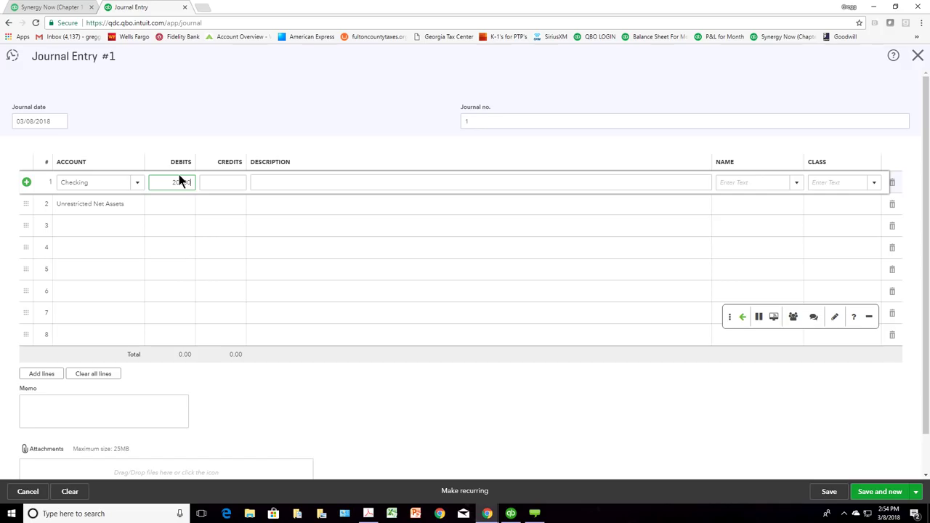
left_click(225, 202)
type("20000")
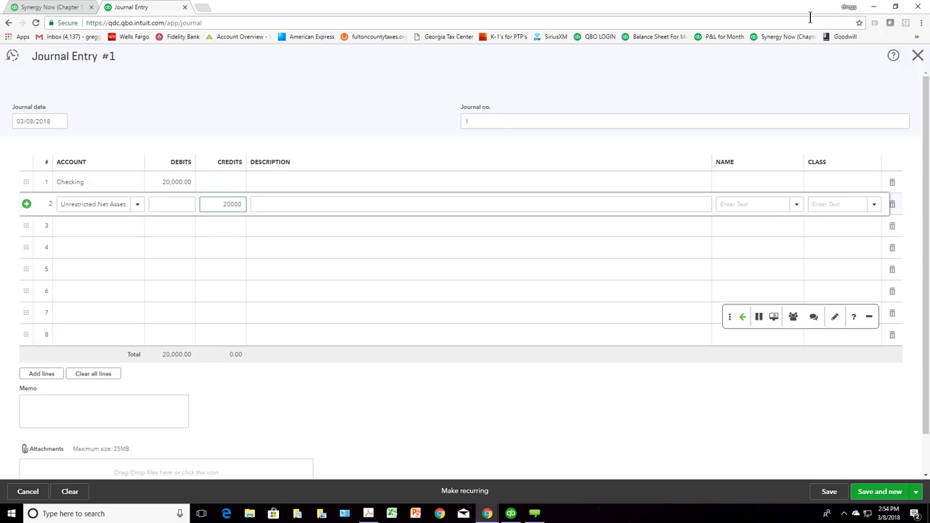
left_click(917, 56)
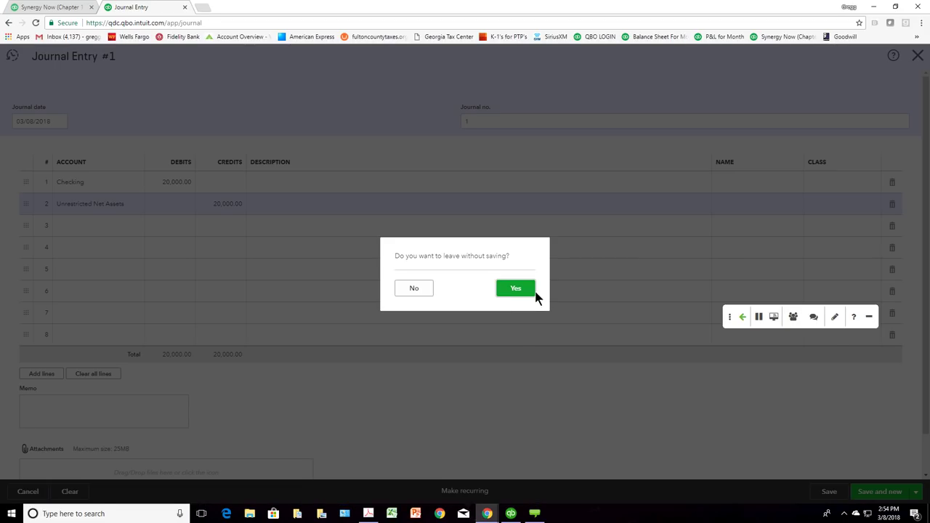
left_click(513, 289)
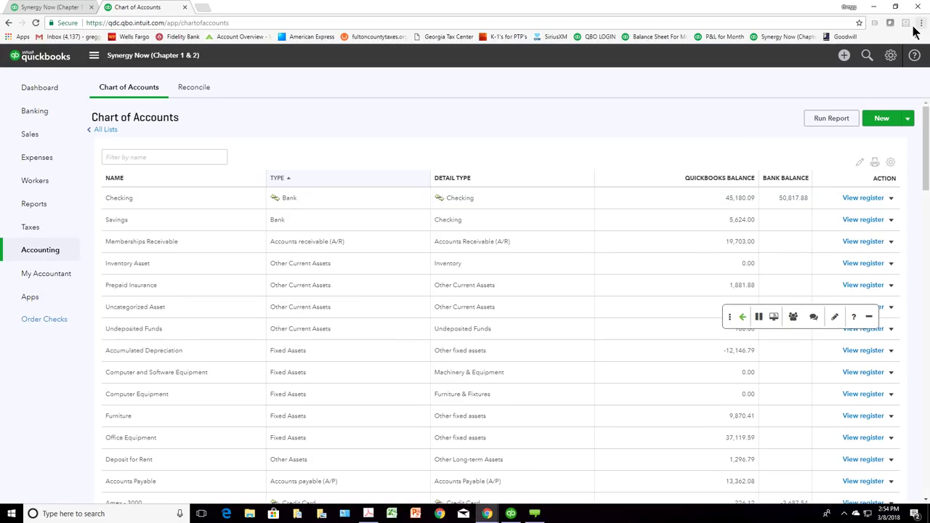
left_click(920, 24)
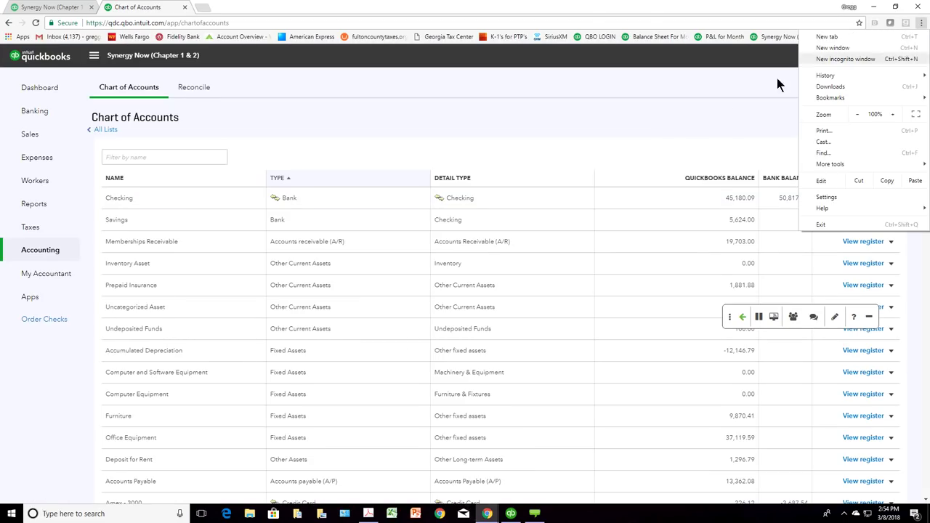
left_click(727, 96)
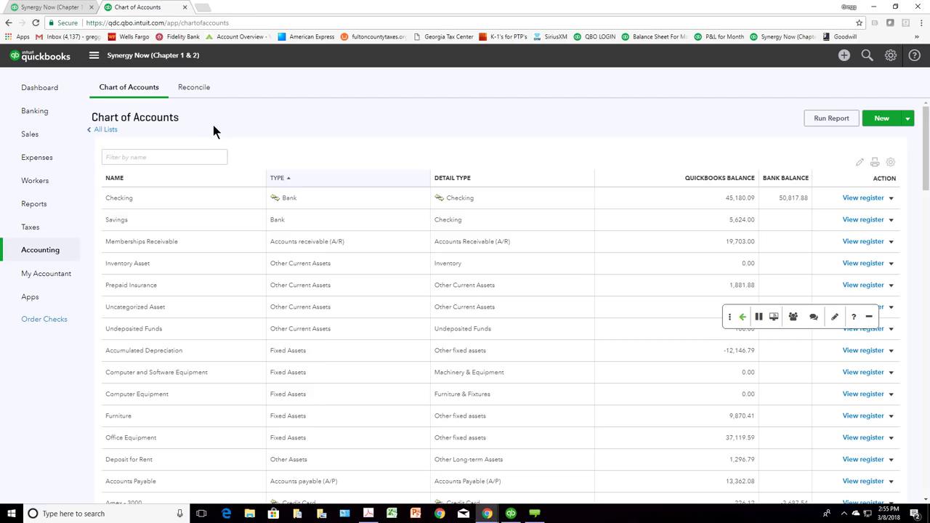
Step: Switch to the company Wrong Way
left_click(890, 58)
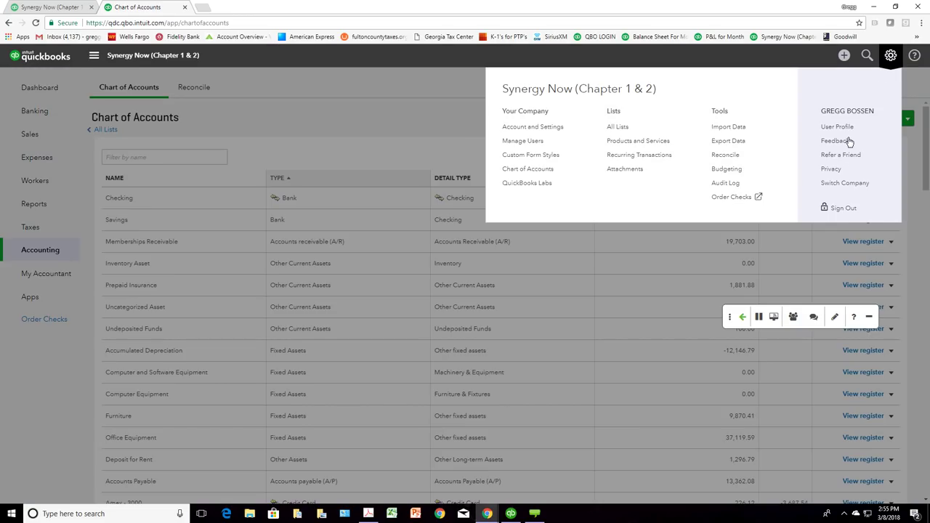
left_click(843, 184)
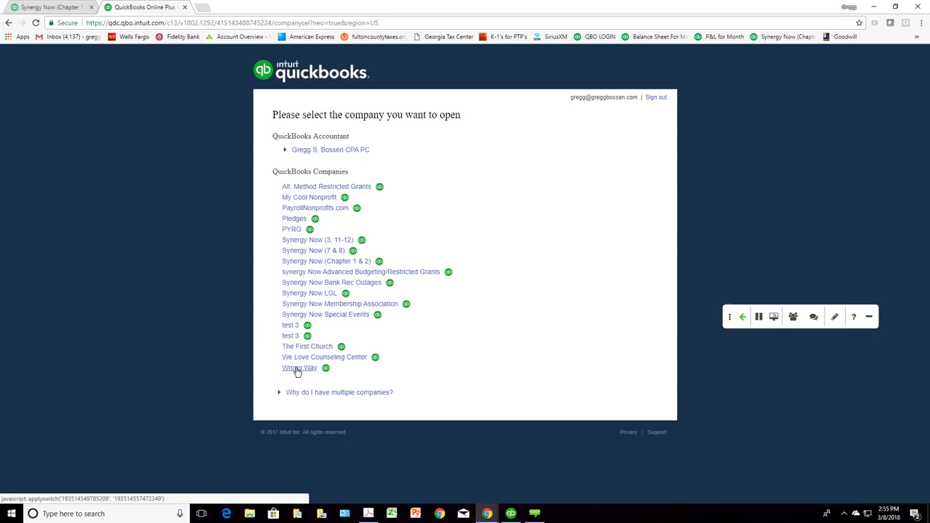
left_click(295, 369)
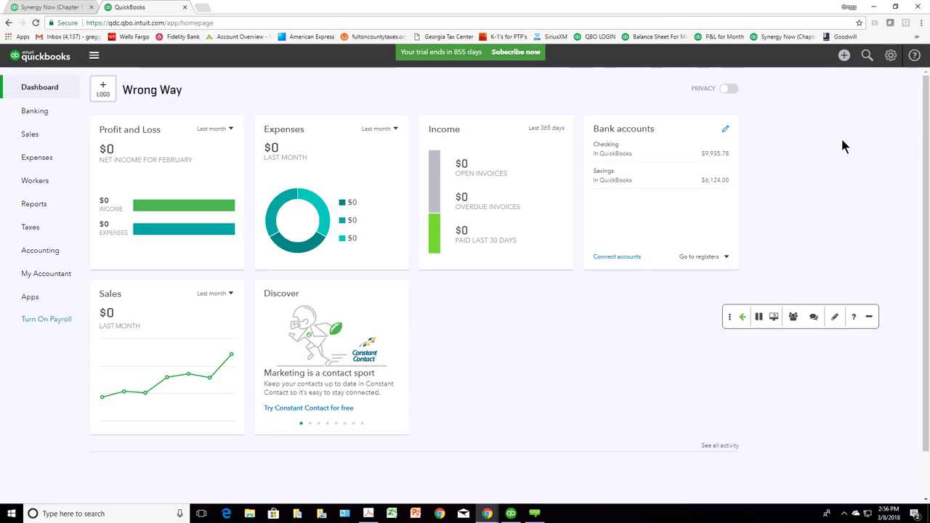
Step: Open the custom Statement of Activity report for Wrong Way and examine its income and expense accounts
left_click(26, 207)
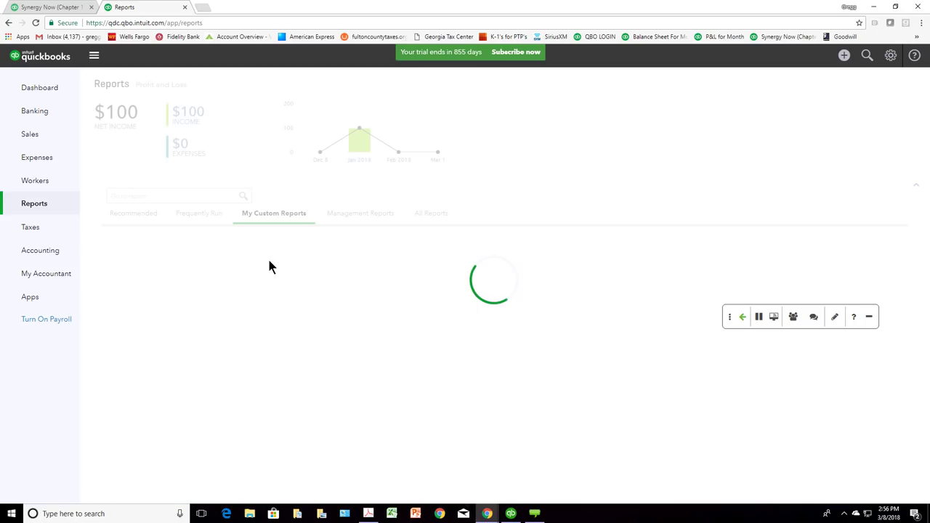
left_click(158, 269)
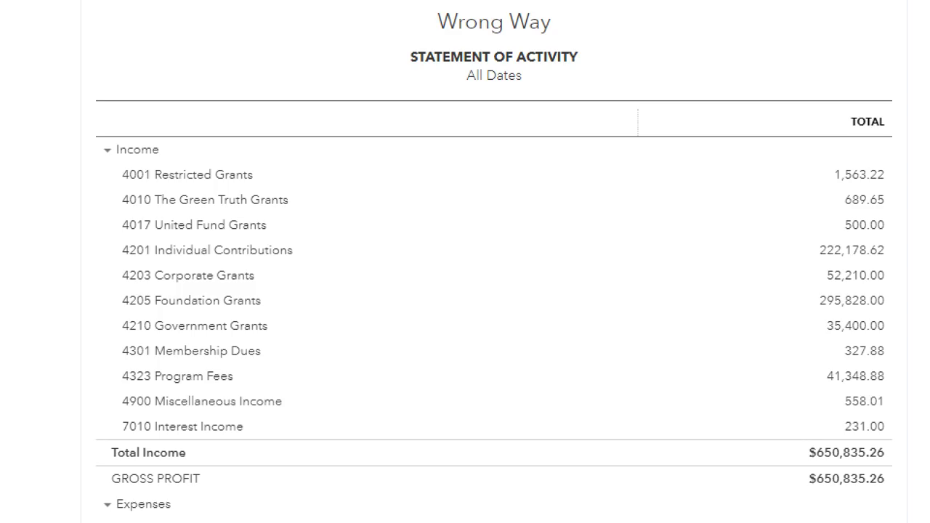
scroll(464, 291, "down", 5)
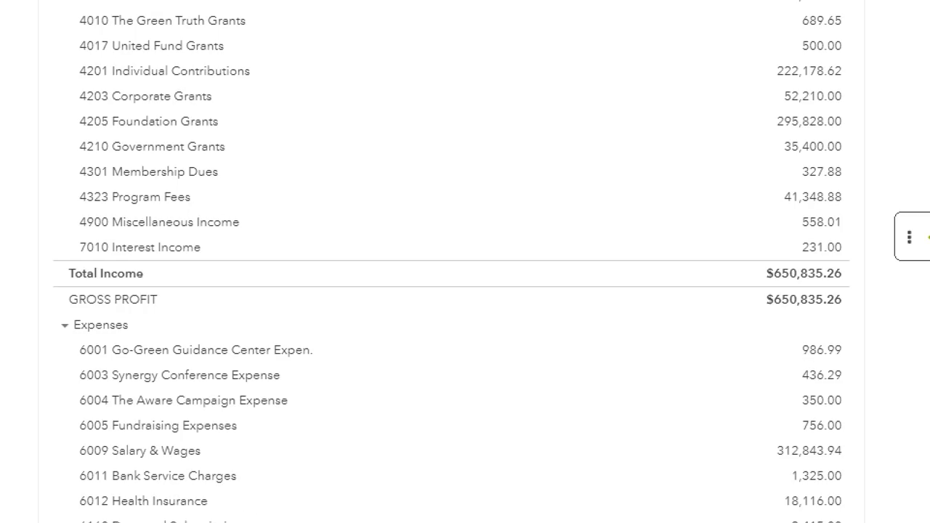
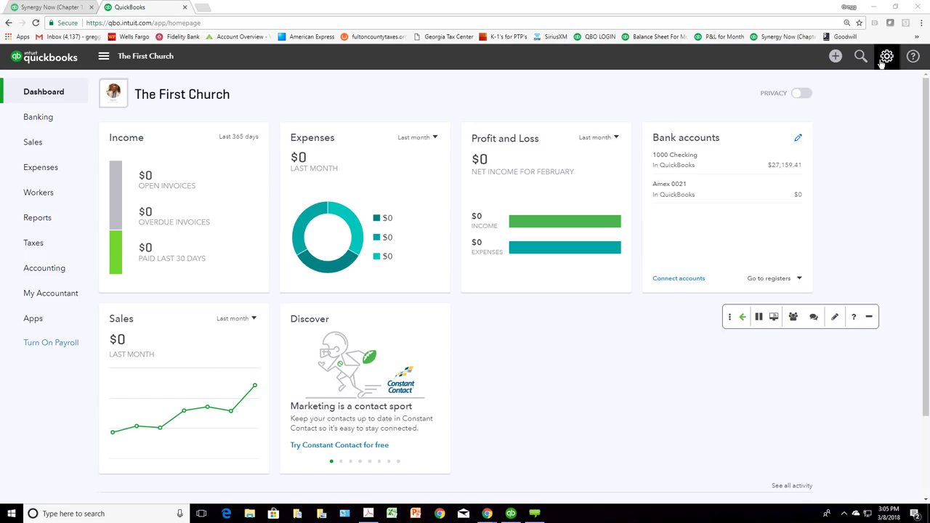
Step: Open the Profit and Loss report from the Business Overview reports of The First Church
left_click(39, 221)
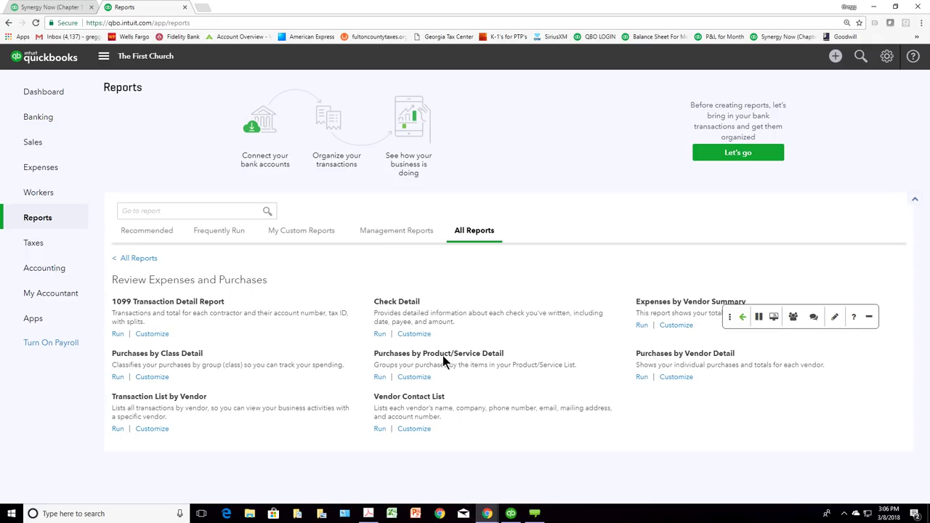
left_click(145, 258)
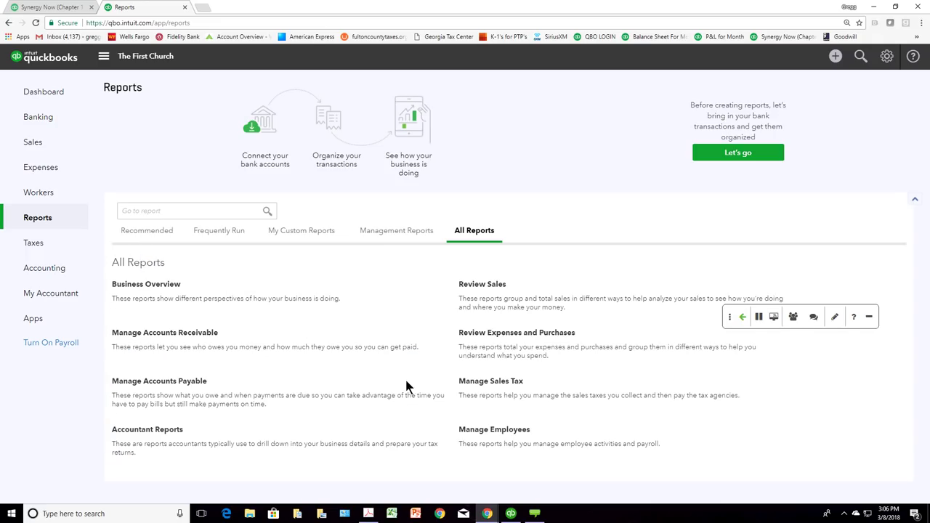
left_click(168, 284)
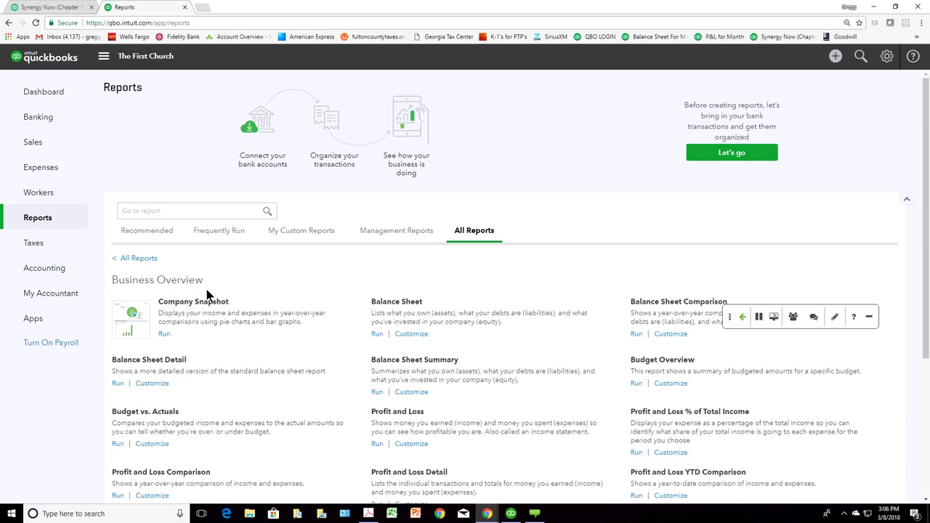
left_click(405, 413)
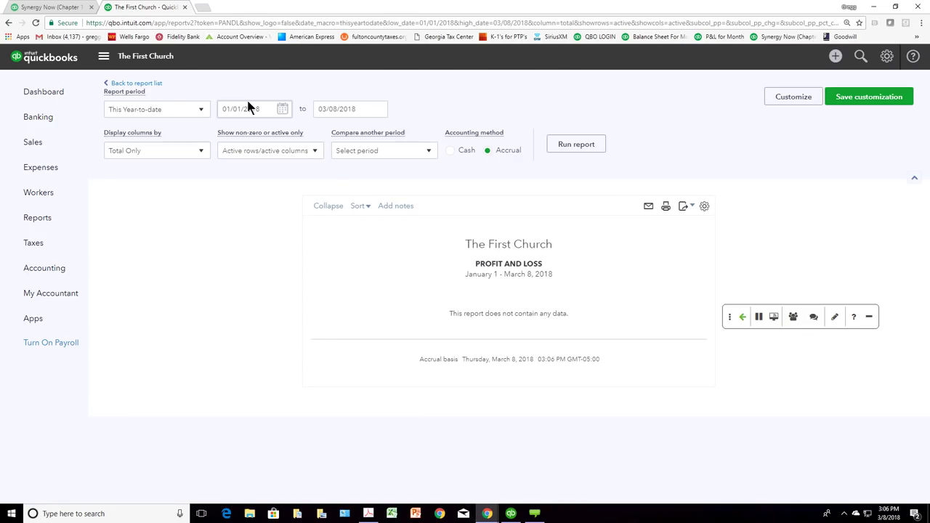
Step: Set the Profit and Loss report period to All Dates and run the report
left_click(198, 110)
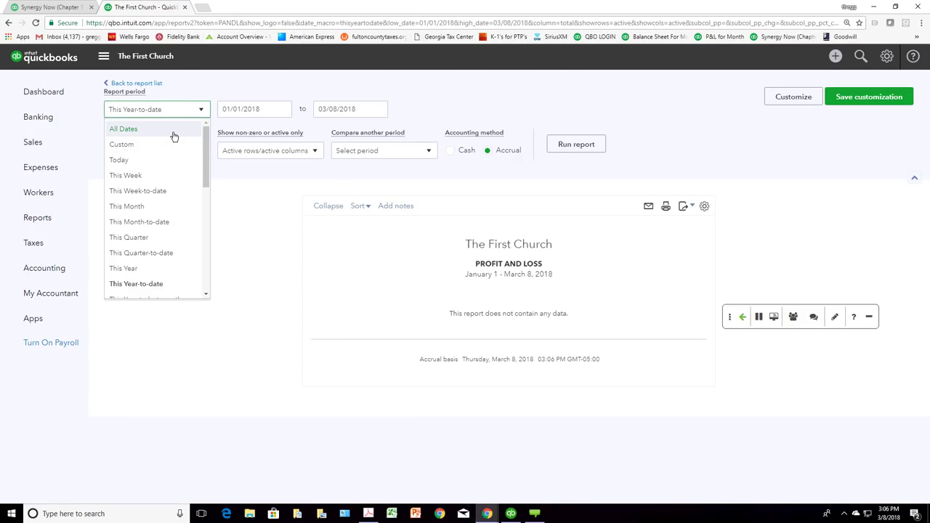
left_click(175, 130)
left_click(565, 146)
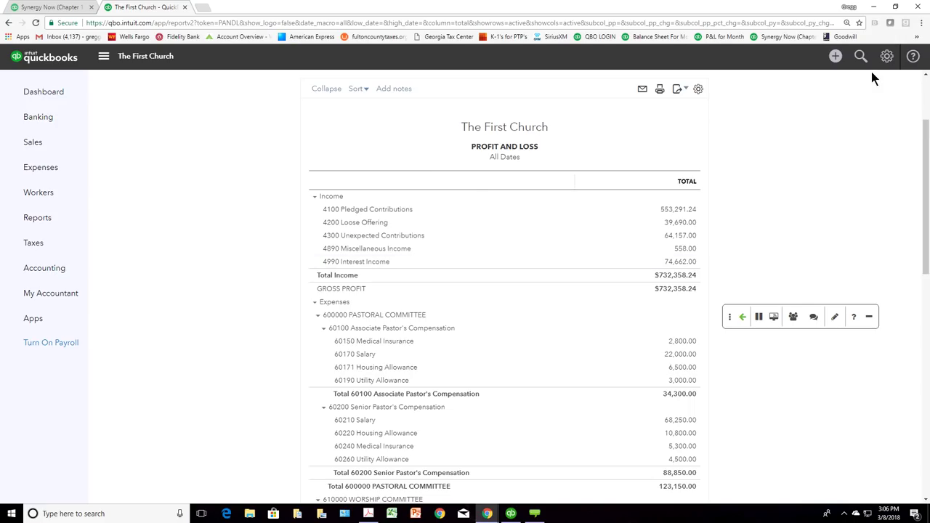
Step: Switch from The First Church to the company Wrong Way
left_click(886, 56)
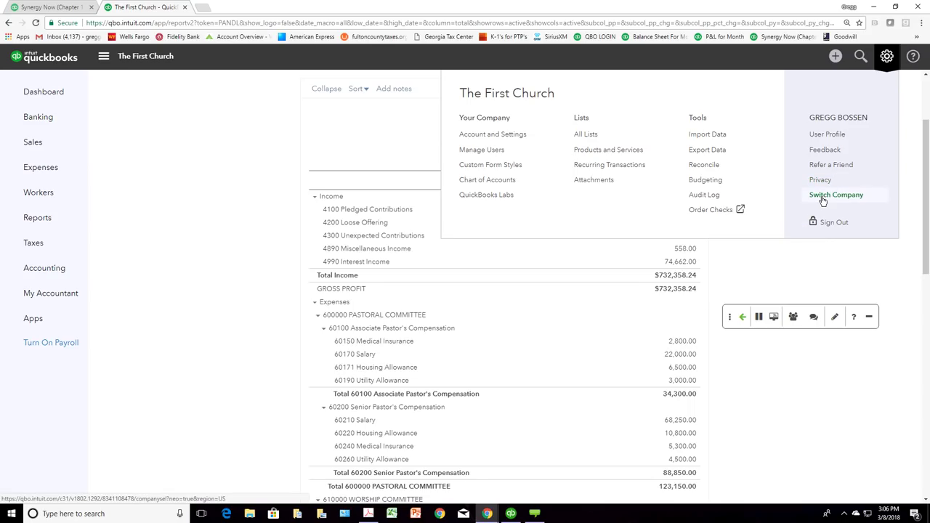
left_click(836, 195)
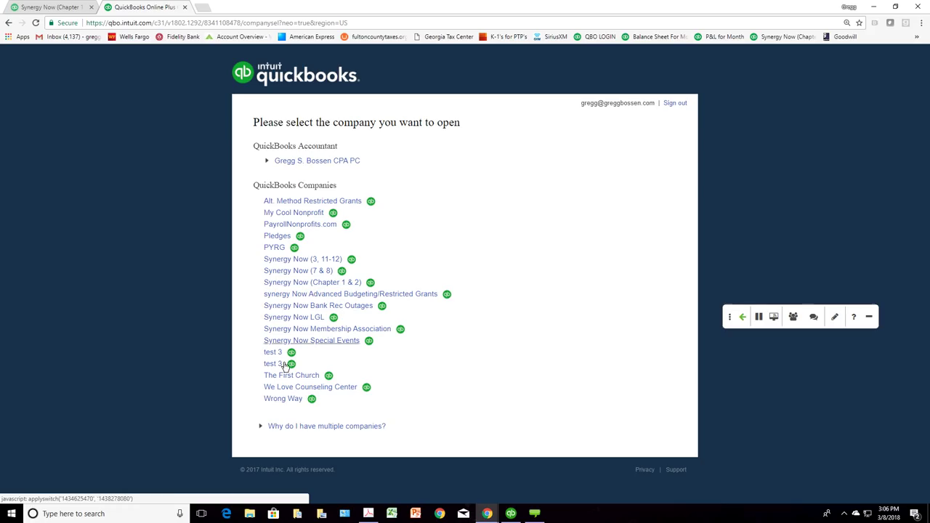
left_click(279, 400)
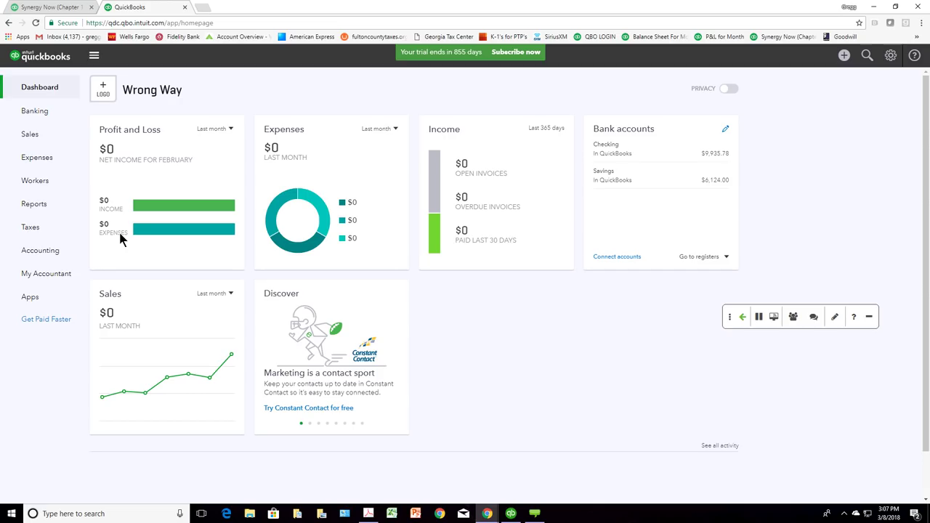
Step: Open Wrong Way's custom Statement of Activity report and review its flat list of income and expense accounts
left_click(48, 208)
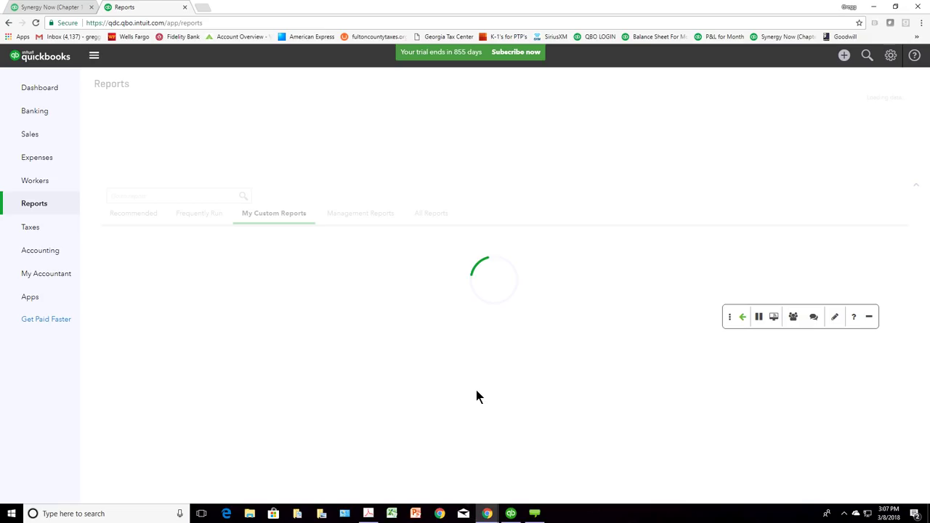
left_click(144, 271)
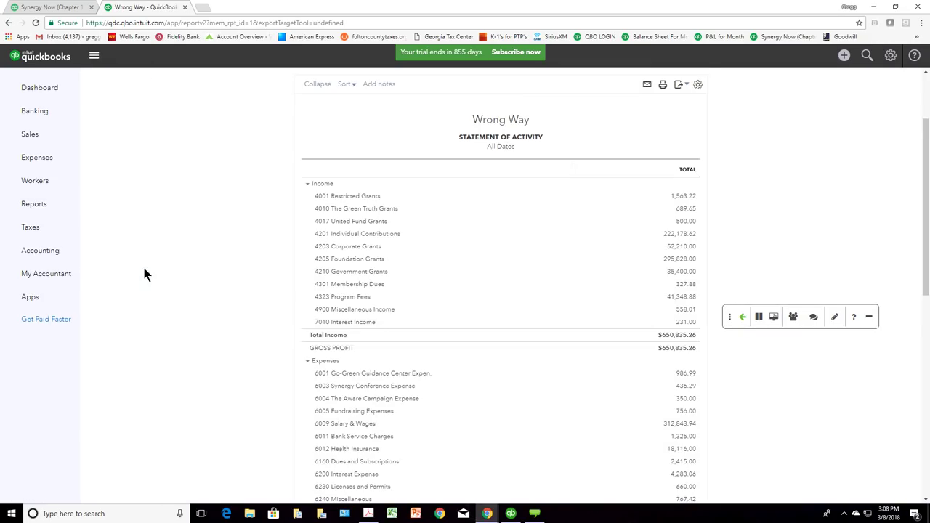
scroll(113, 320, "down", 5)
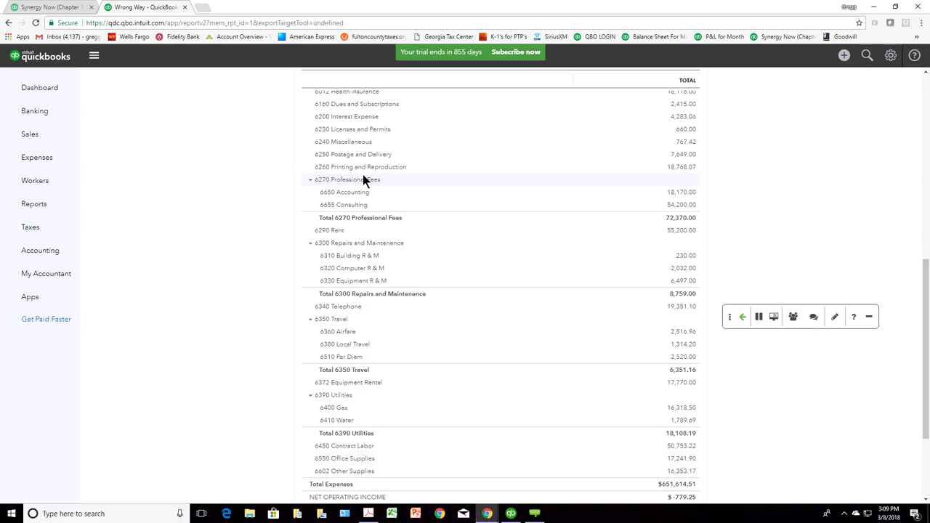
scroll(364, 180, "up", 3)
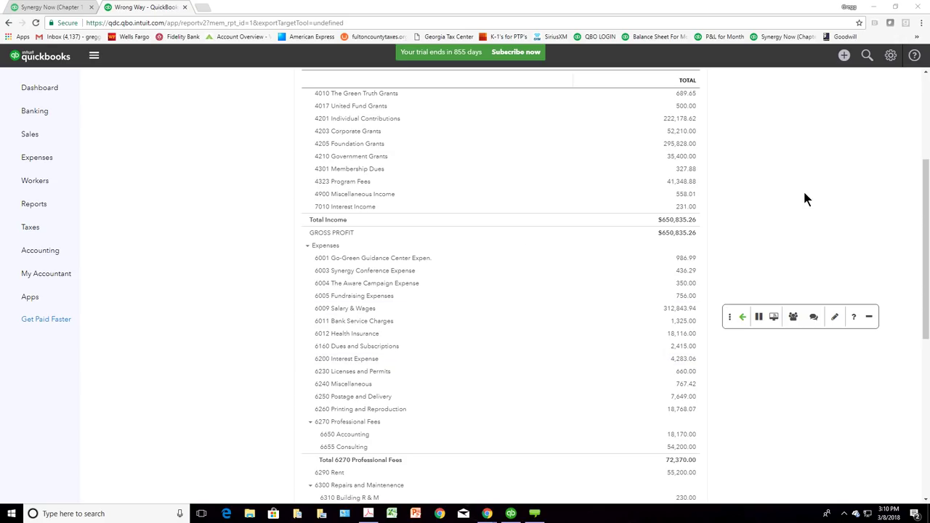
scroll(802, 189, "up", 3)
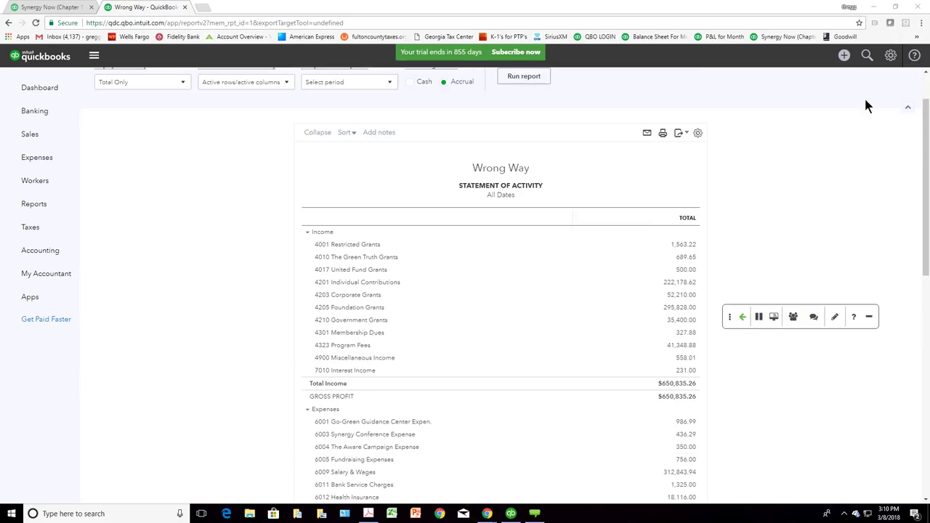
Step: Switch to the company Synergy Now (3, 11-12)
left_click(890, 57)
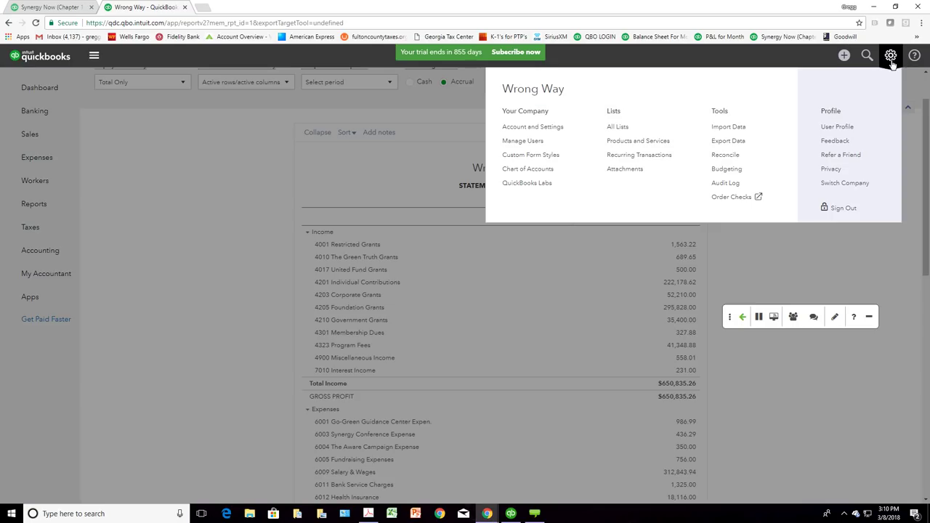
left_click(842, 183)
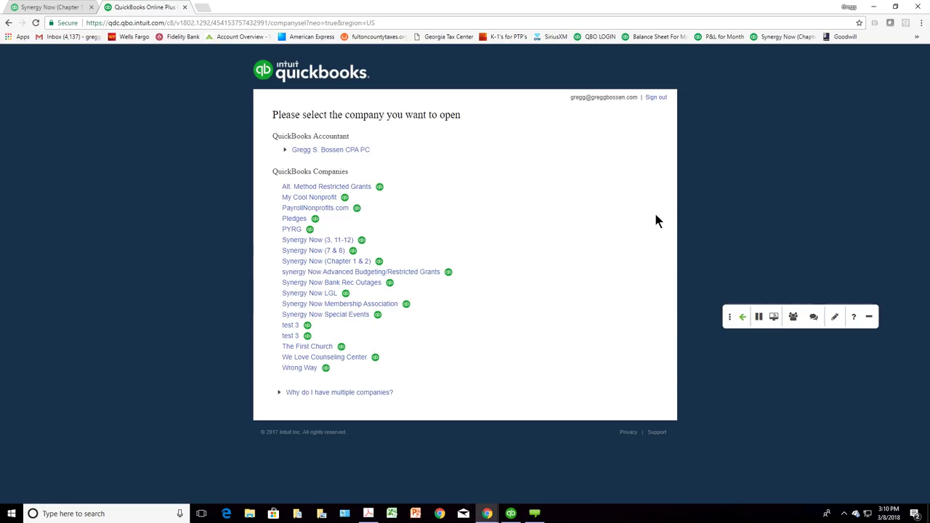
left_click(313, 242)
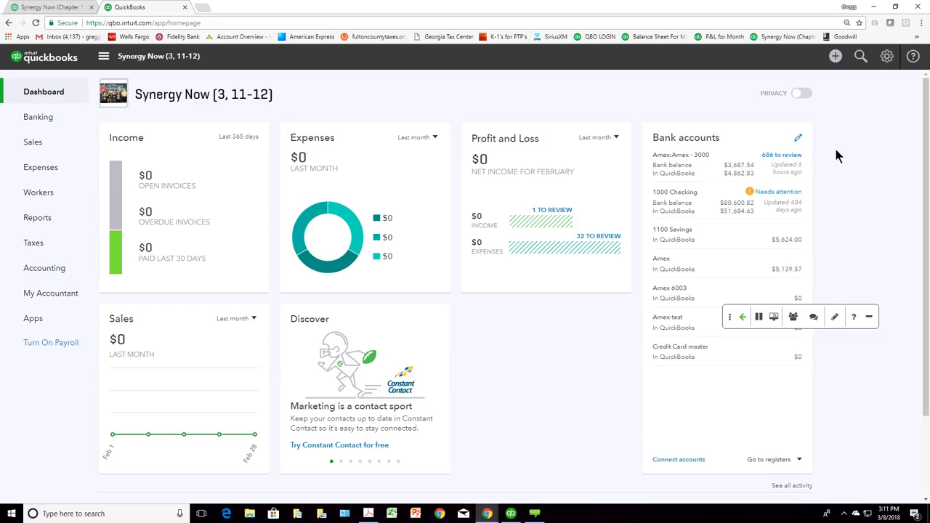
Step: Open the Classes list and examine the program classes along with 99 Fundraising and 98 Administrative
left_click(886, 58)
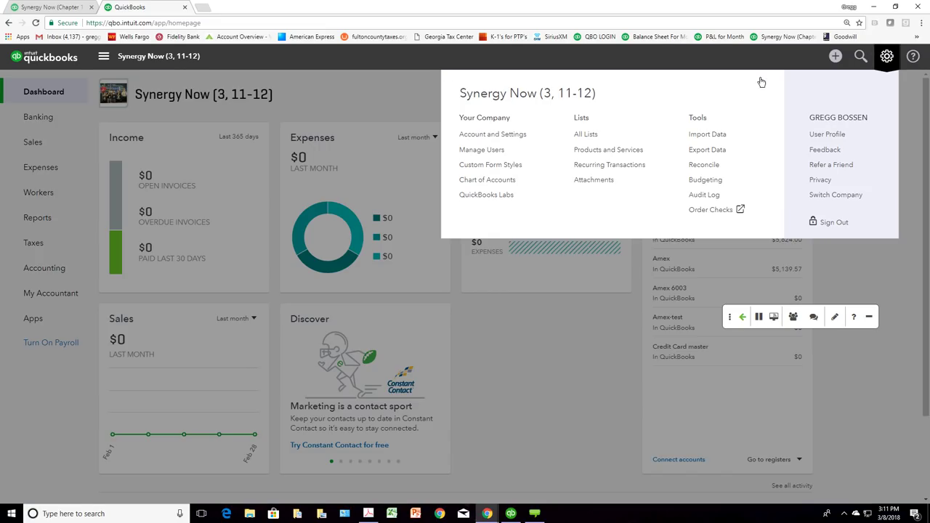
left_click(586, 135)
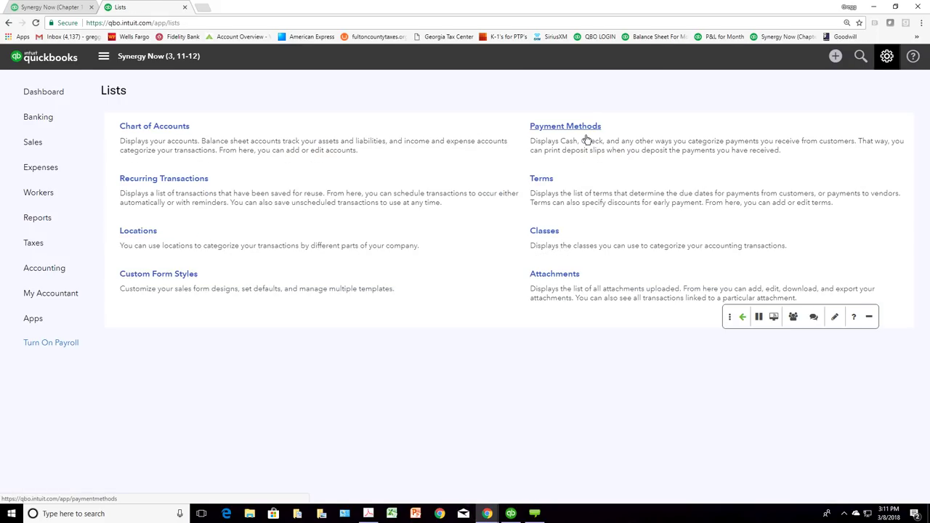
left_click(541, 232)
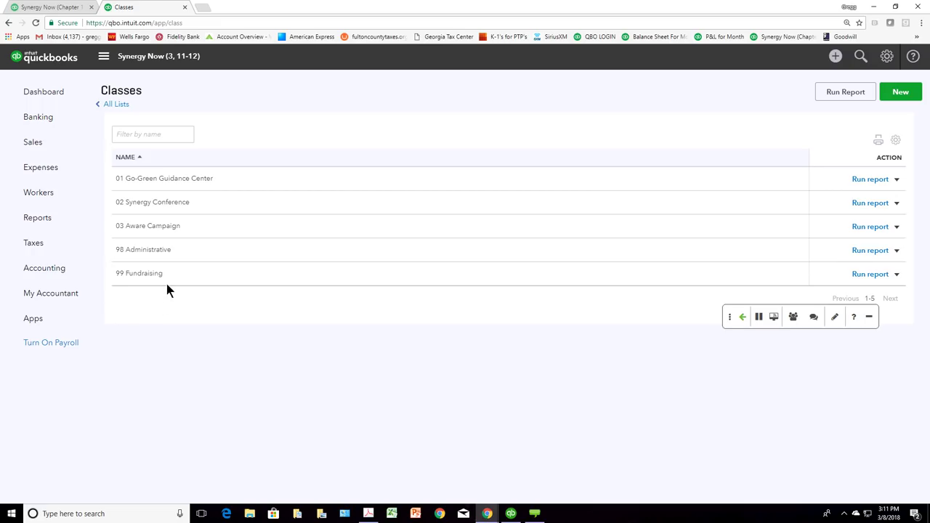
left_click_drag(164, 273, 115, 273)
left_click_drag(170, 250, 118, 245)
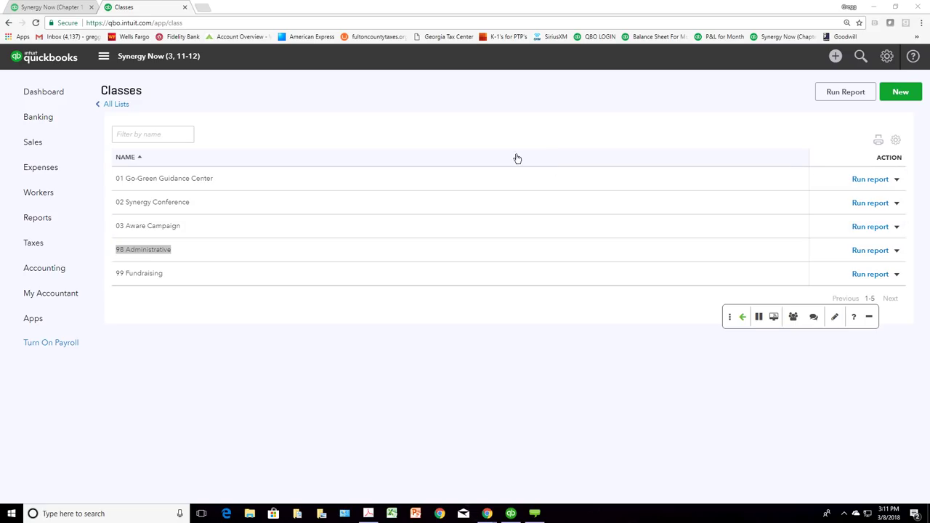
Step: Start a new check and set the first line's account to 6170 Equipment Rental
left_click(833, 62)
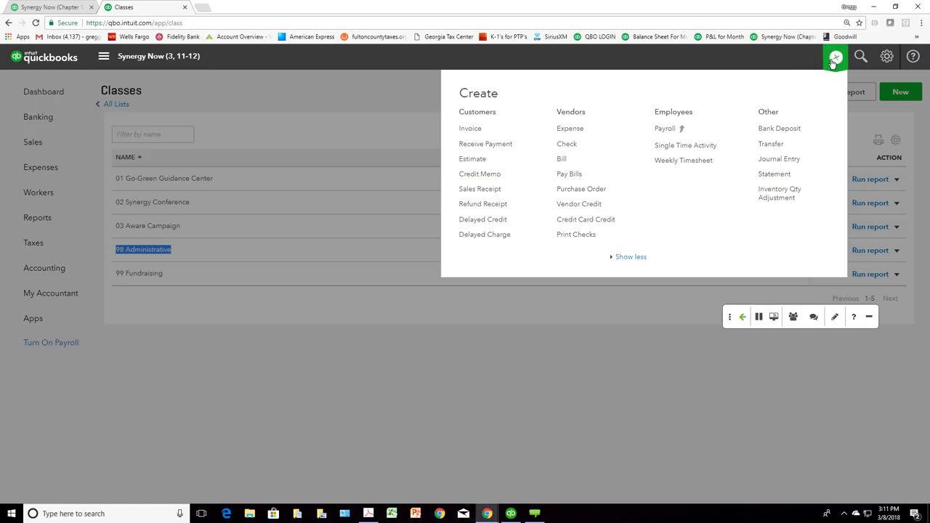
left_click(567, 145)
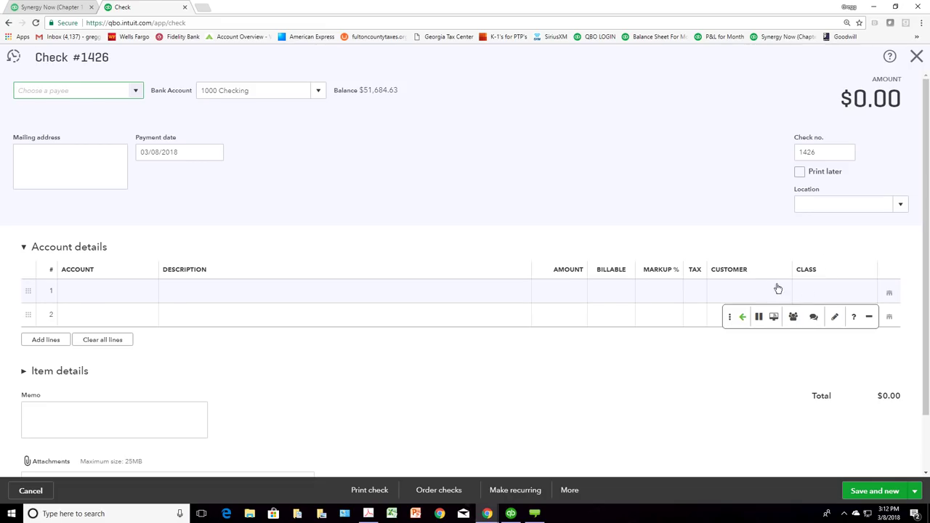
left_click(851, 292)
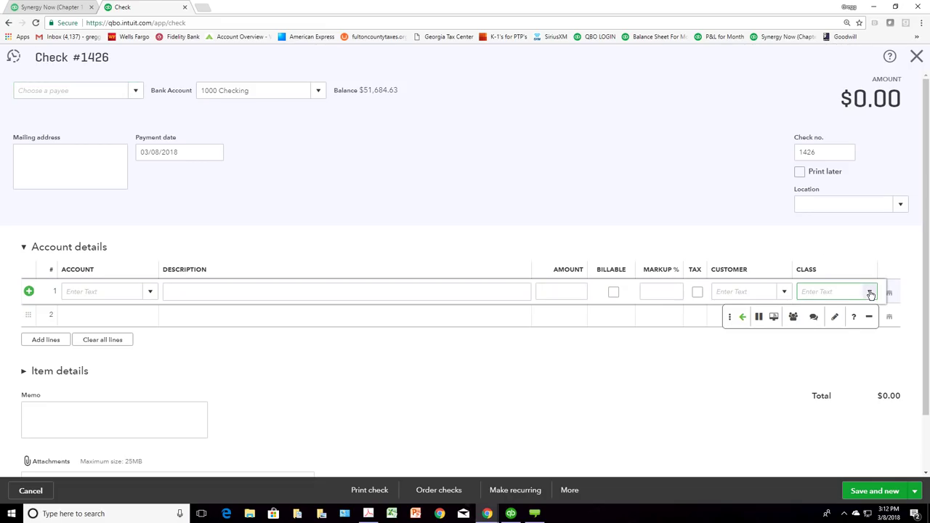
left_click(870, 293)
left_click(870, 293)
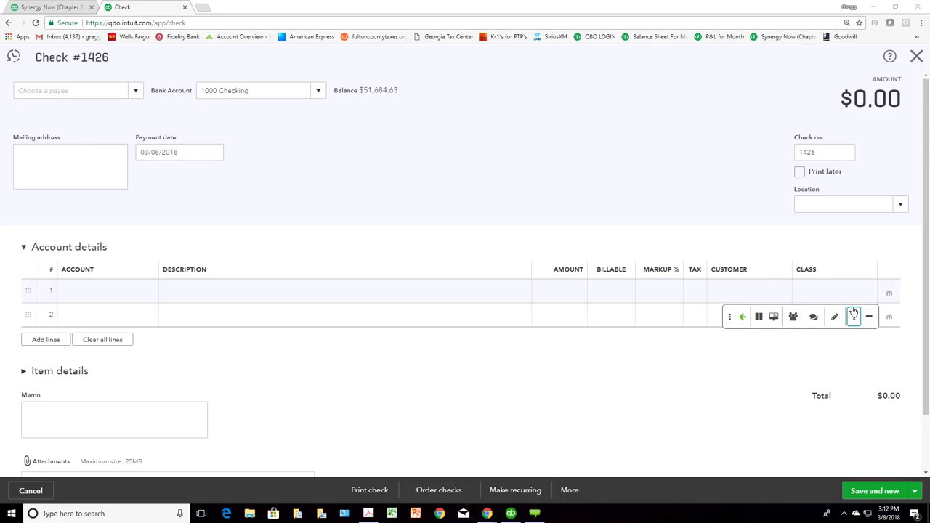
left_click_drag(730, 312, 618, 482)
left_click(150, 294)
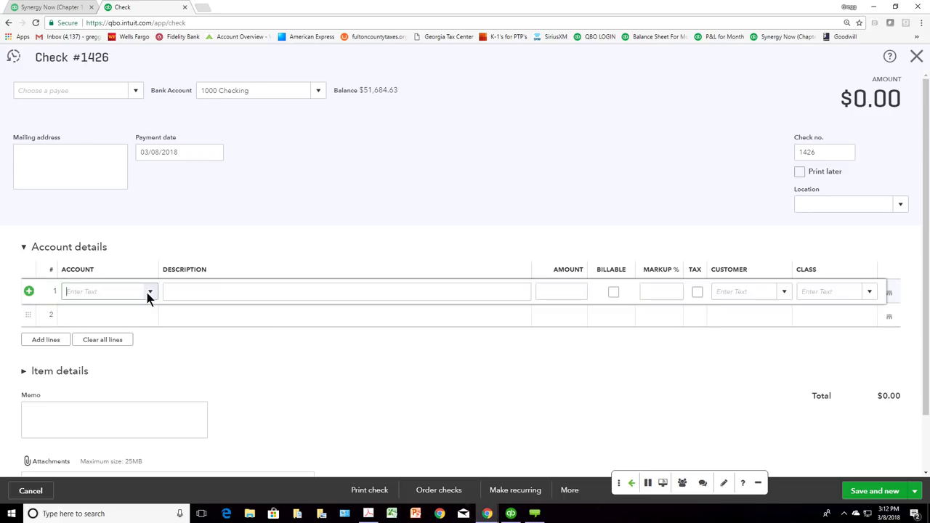
left_click(150, 291)
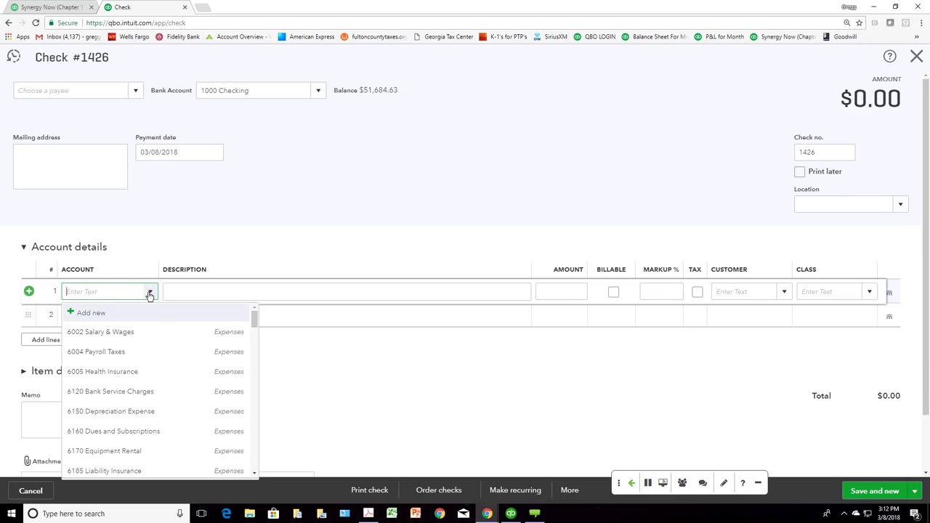
scroll(137, 416, "down", 1)
left_click(135, 403)
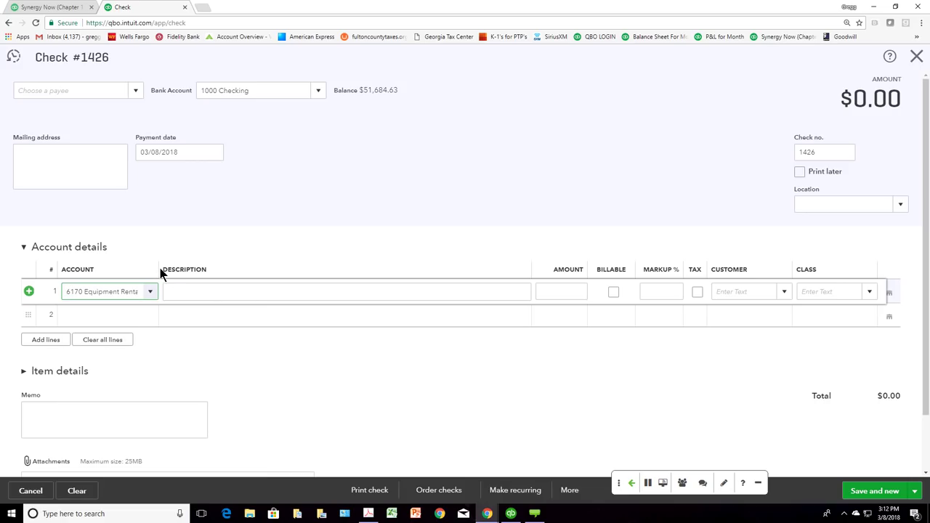
Step: Widen the Account and Class columns and assign class 02 Synergy Conference to the first check line
left_click_drag(157, 267, 181, 269)
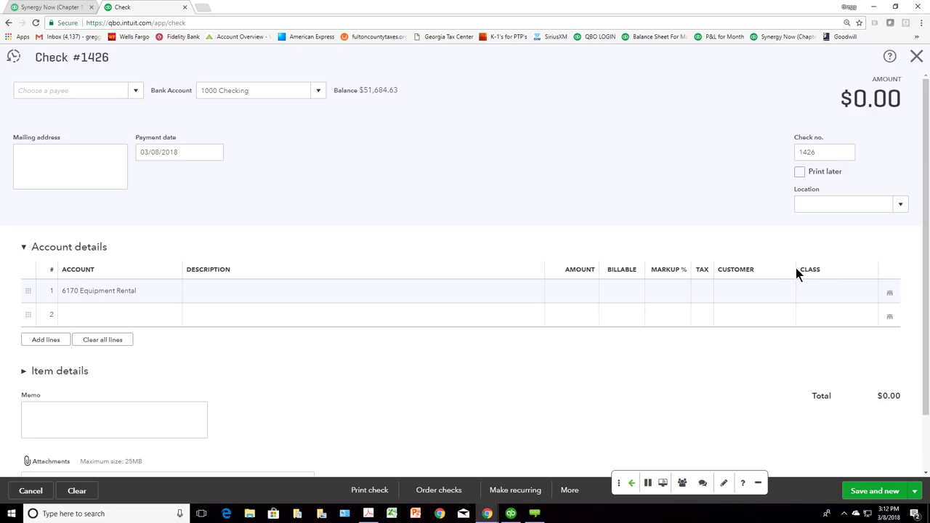
left_click_drag(796, 267, 767, 268)
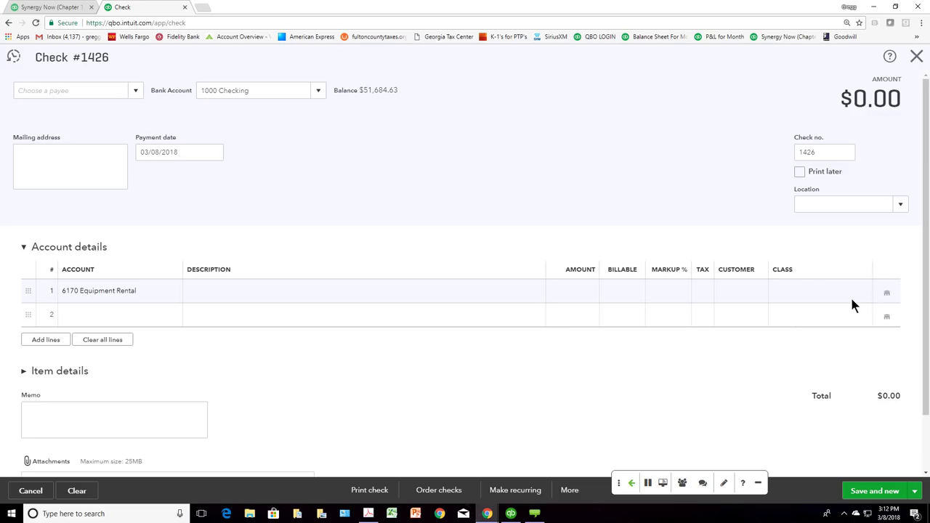
left_click(852, 296)
left_click(862, 292)
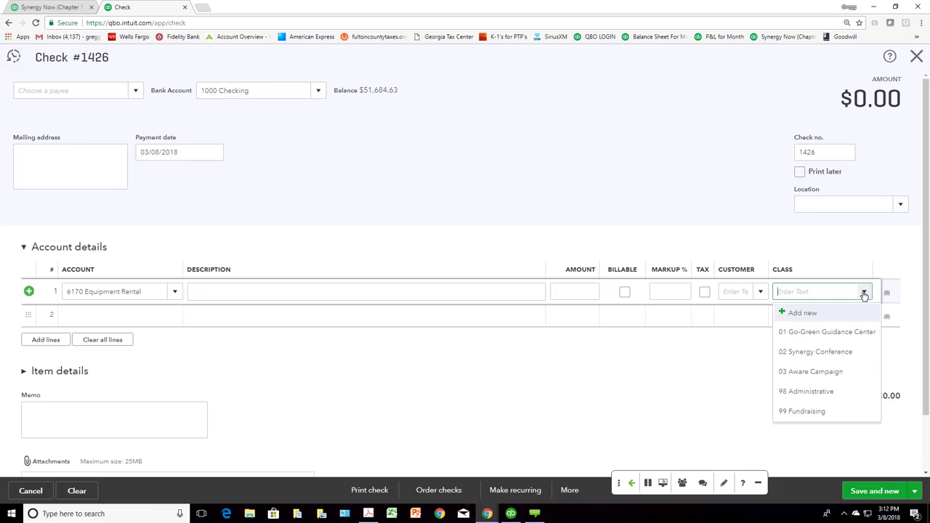
left_click(830, 351)
Step: Add a second check line with account 6170 Equipment Rental and class 03 Aware Campaign, and leave the check without saving
left_click(159, 313)
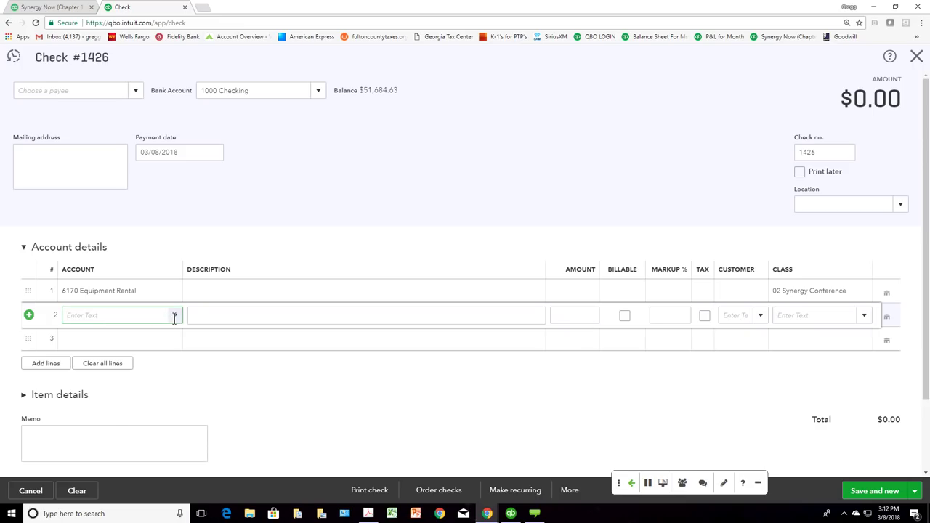
left_click(174, 317)
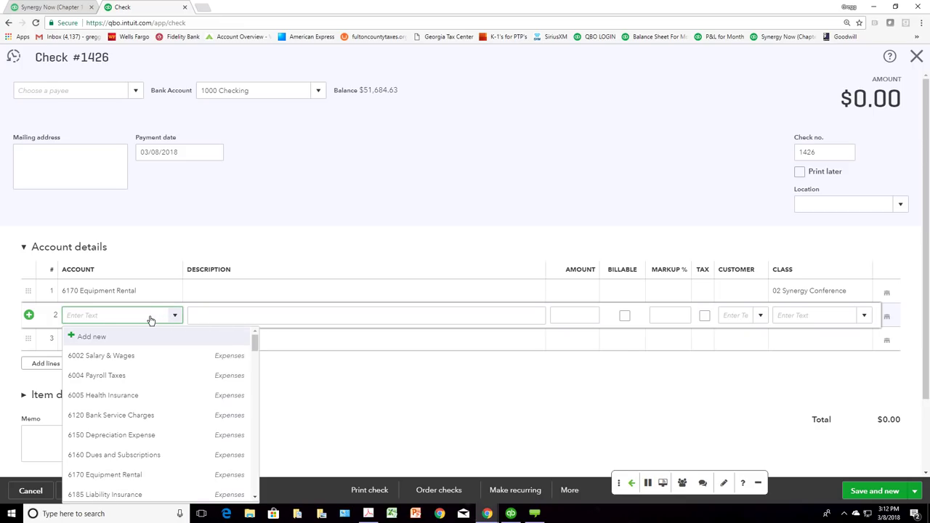
type("equ")
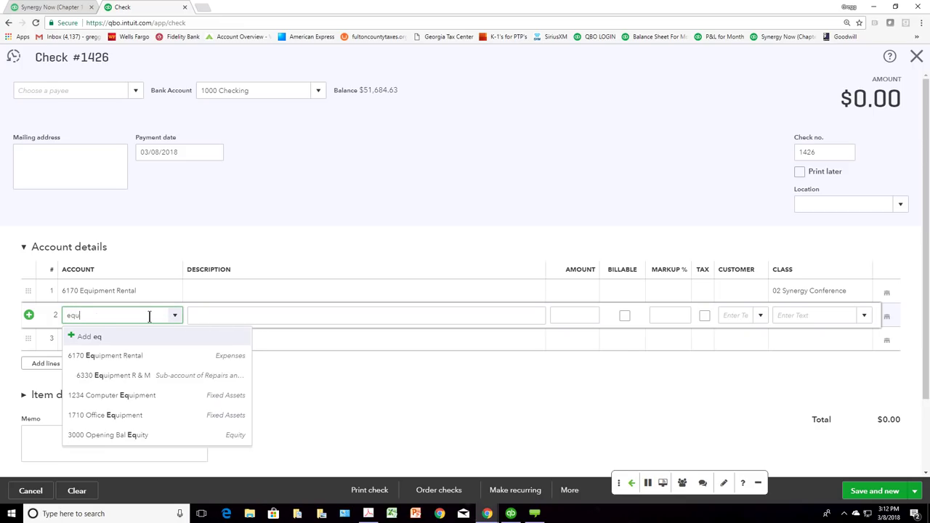
left_click(131, 356)
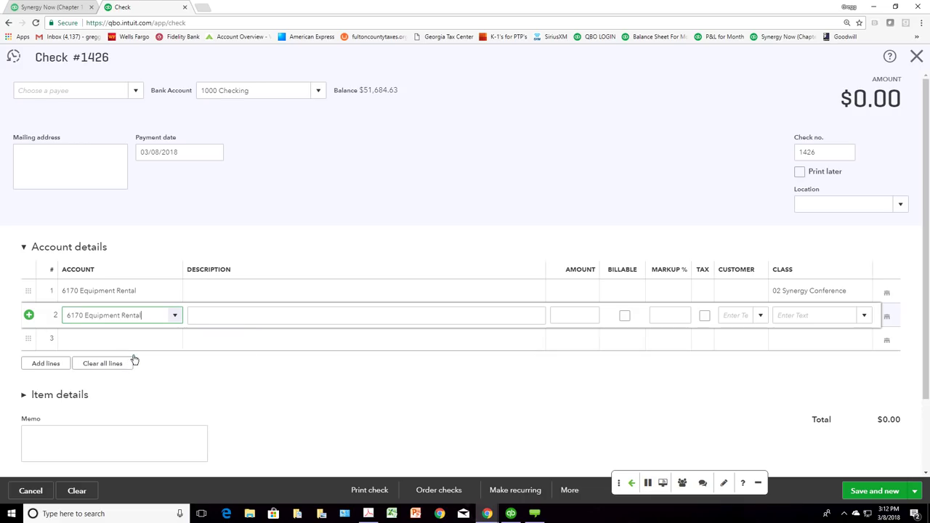
left_click(863, 316)
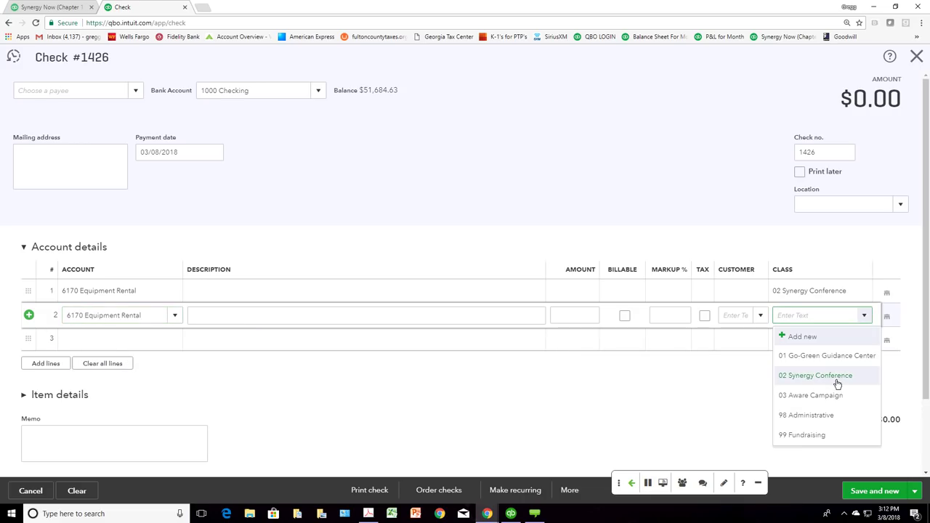
left_click(835, 395)
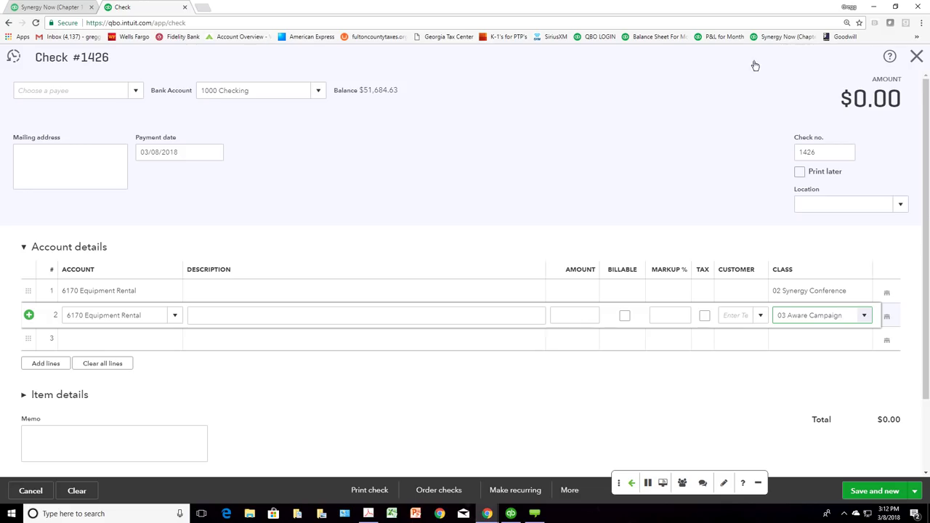
left_click(917, 60)
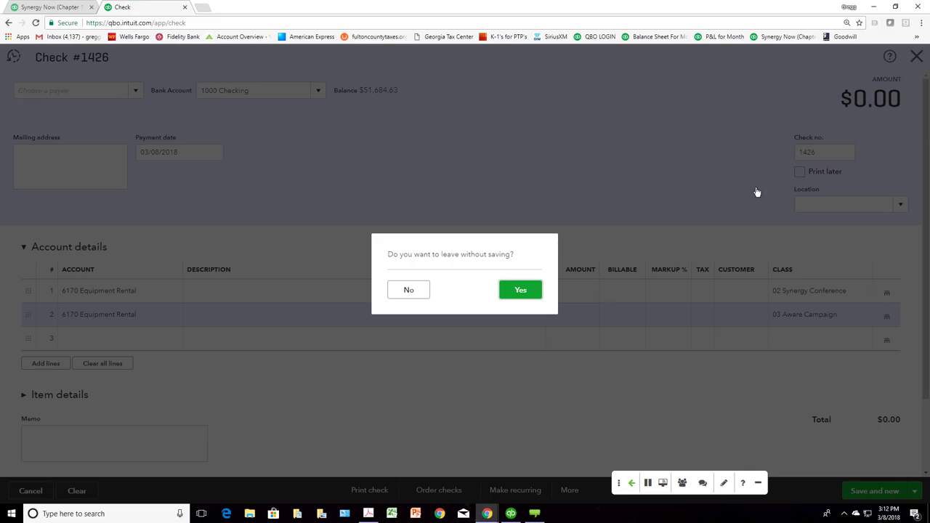
left_click(520, 290)
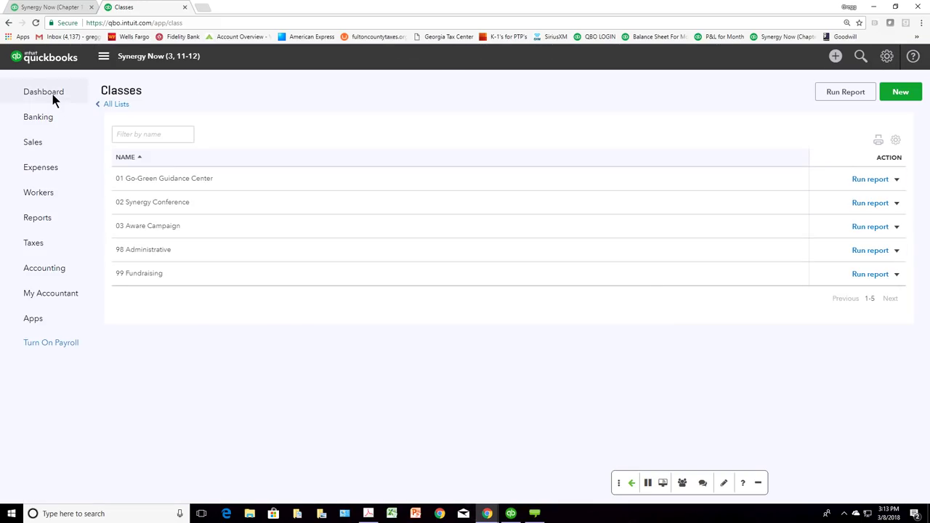
Step: Return to the dashboard and open the Amex account's bank feed transactions awaiting review
left_click(29, 93)
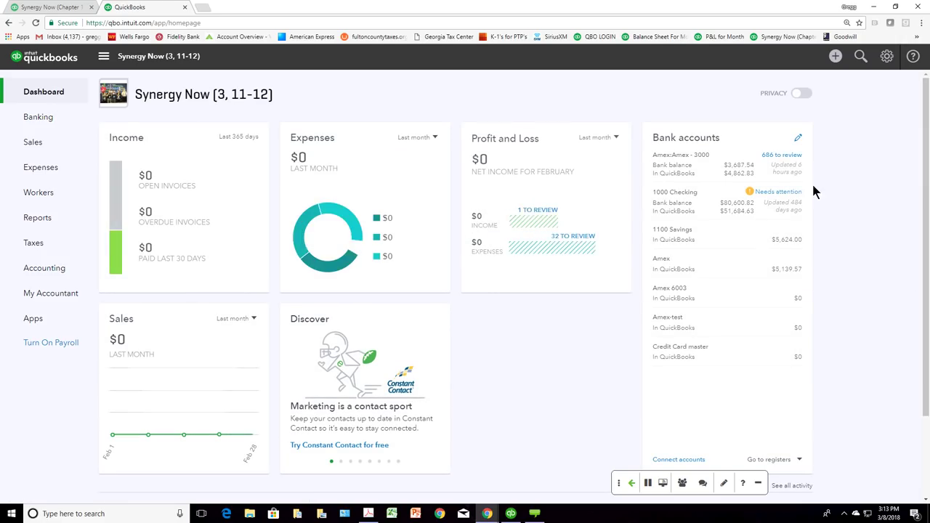
left_click(781, 160)
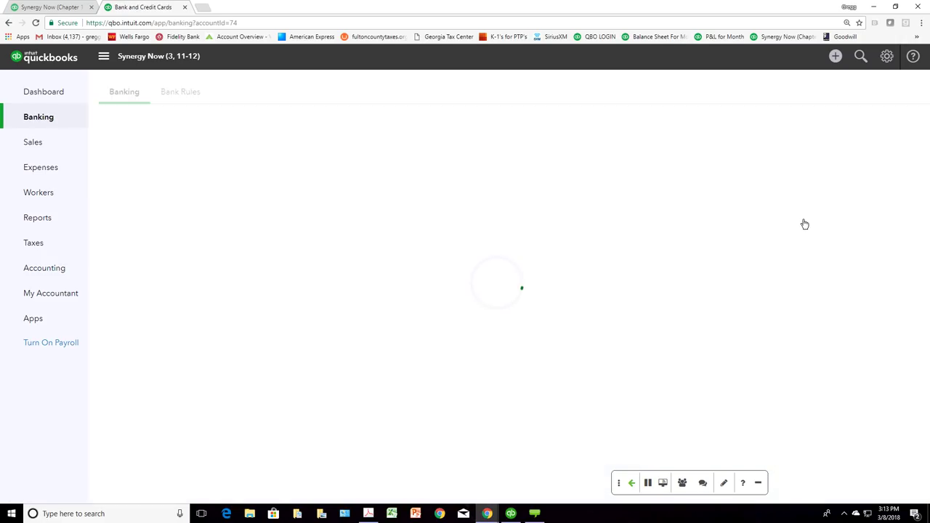
Step: Open the 7-Eleven bank feed transaction, view its split form with a class per line, and close the form without adding anything
scroll(767, 240, "down", 2)
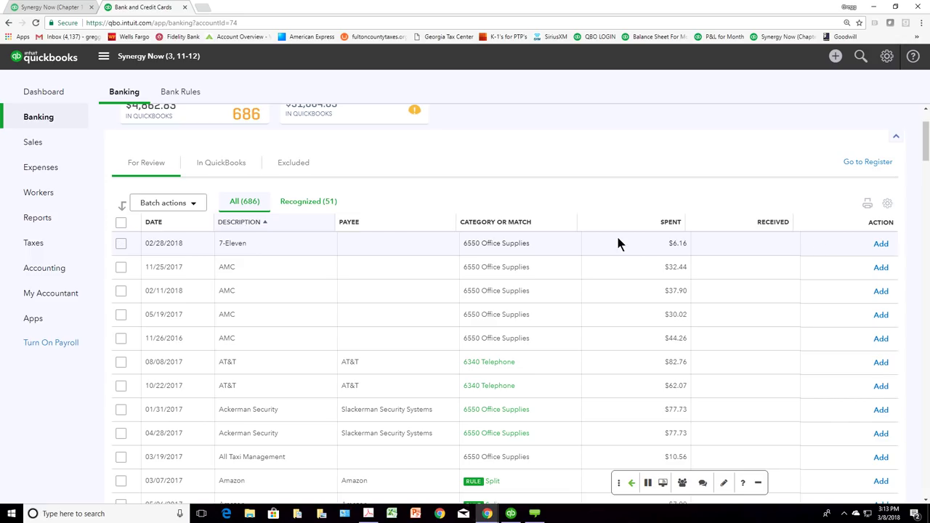
left_click(433, 247)
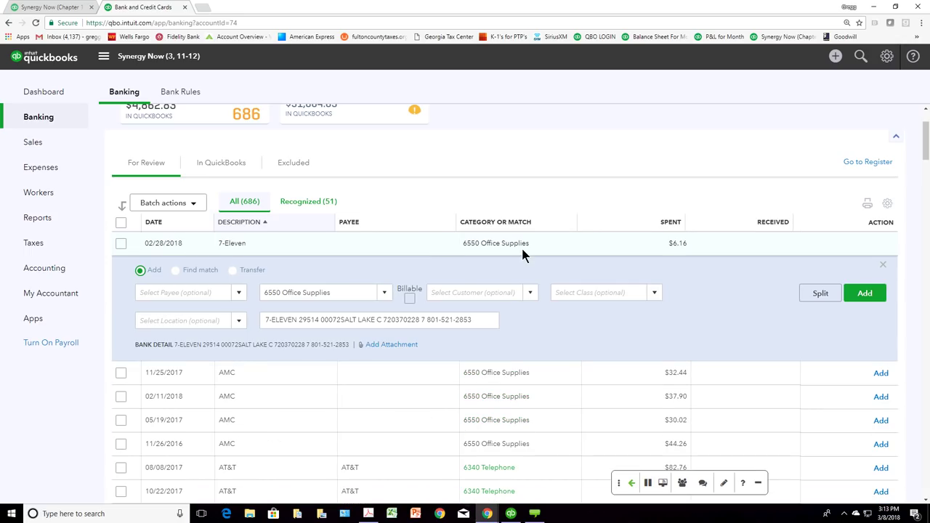
left_click(819, 294)
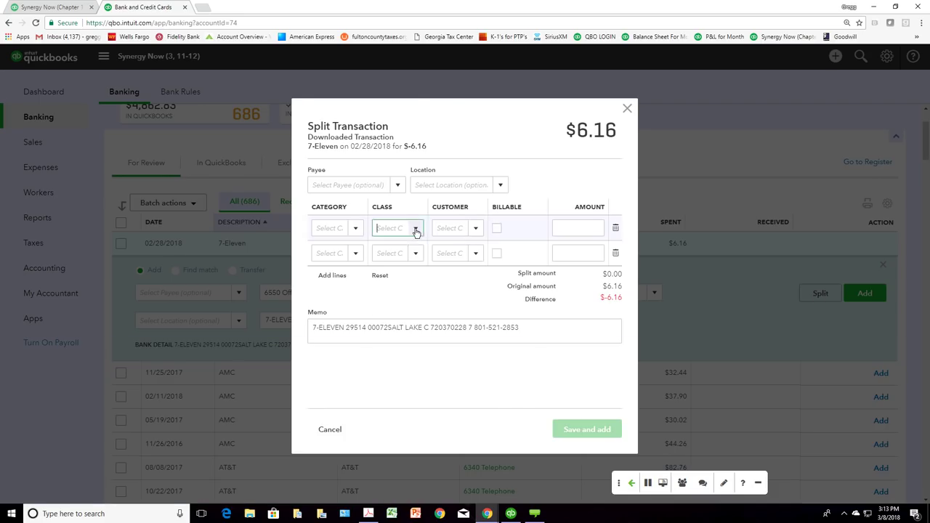
left_click(627, 108)
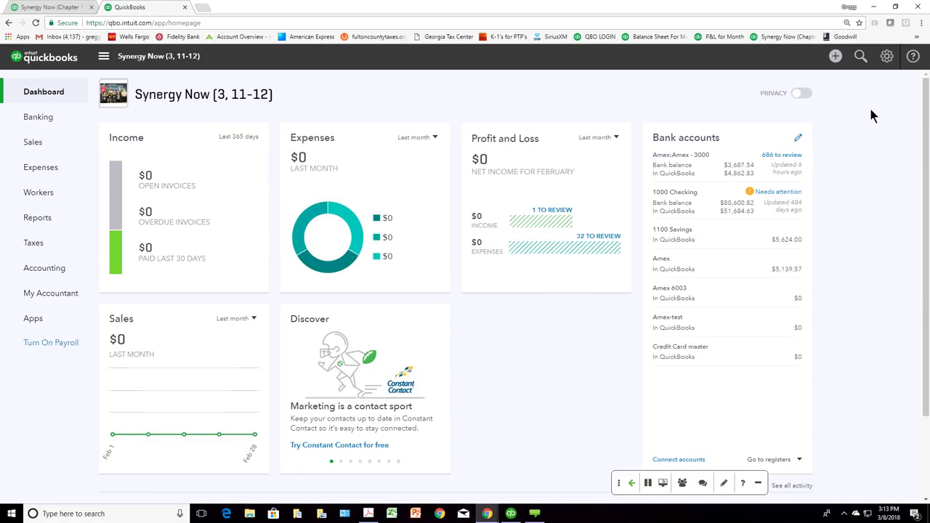
Step: Review the class and location tracking options in the advanced Account and Settings categories, and leave without changing them
left_click(886, 57)
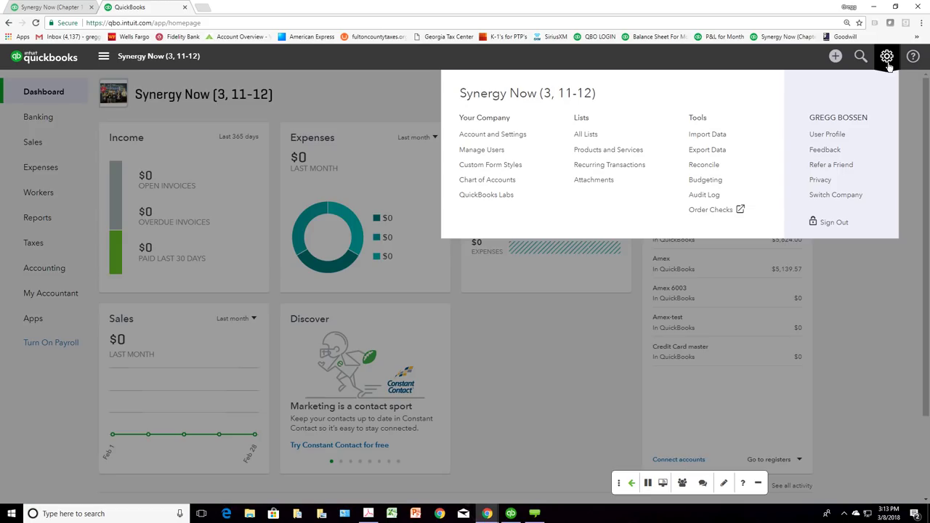
left_click(508, 136)
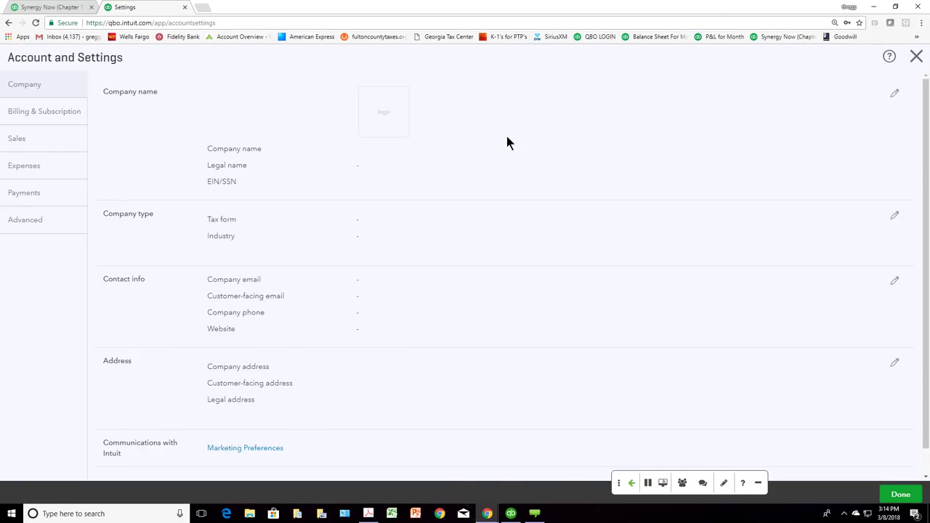
left_click(23, 224)
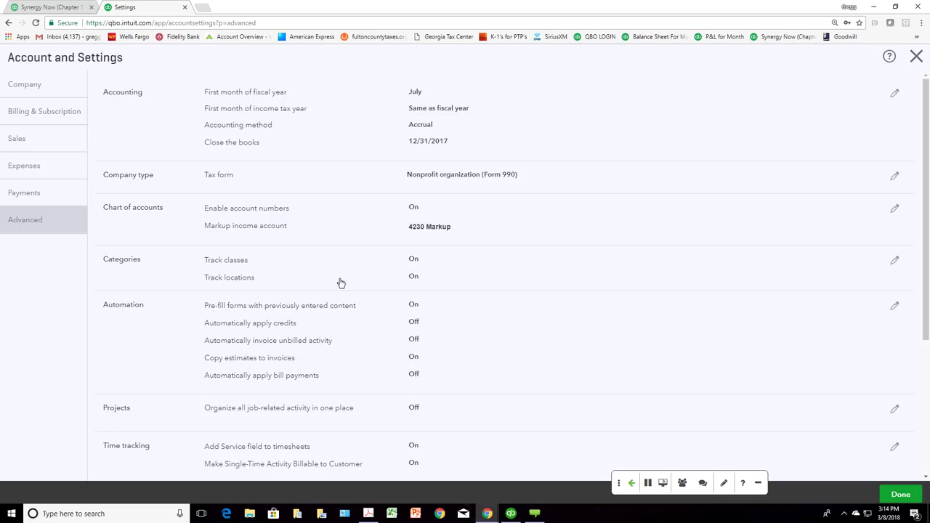
left_click(413, 261)
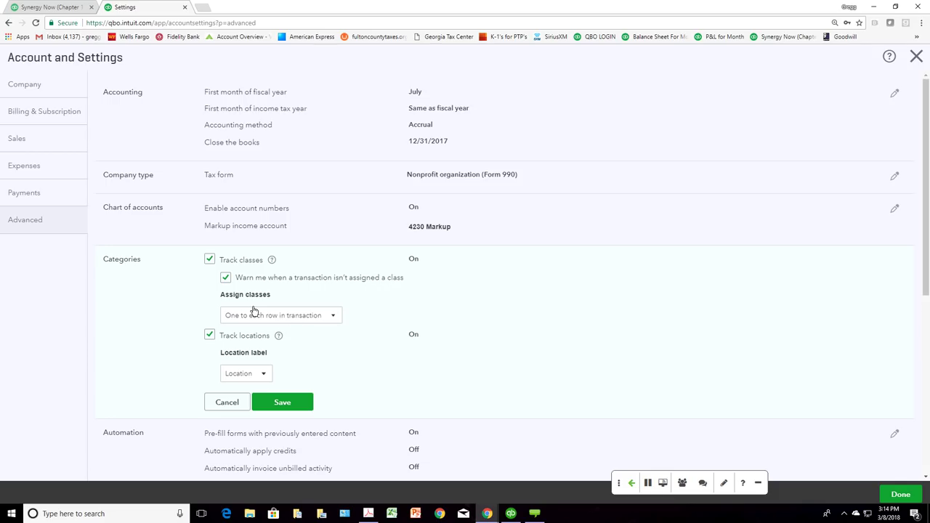
left_click(915, 58)
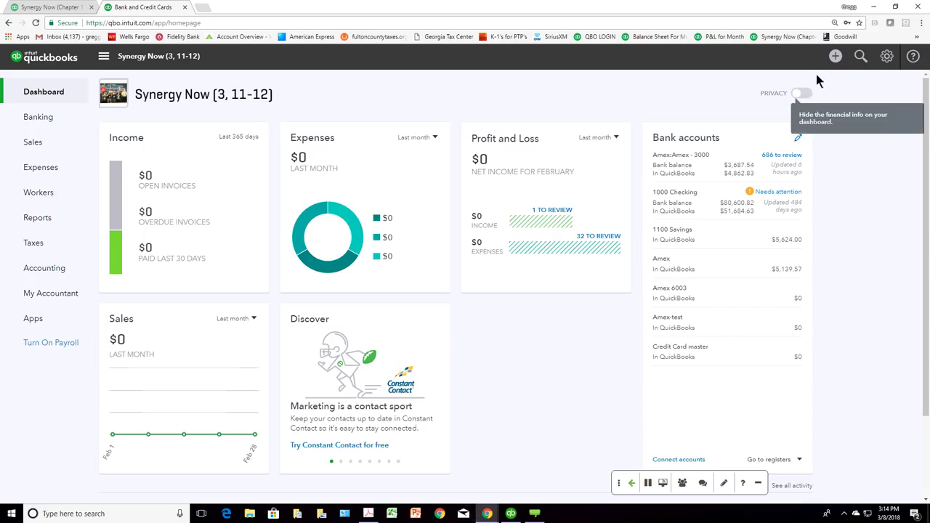
Step: Start a new check, look at its Location field and the class choices on the first line, and close the check unsaved
left_click(835, 59)
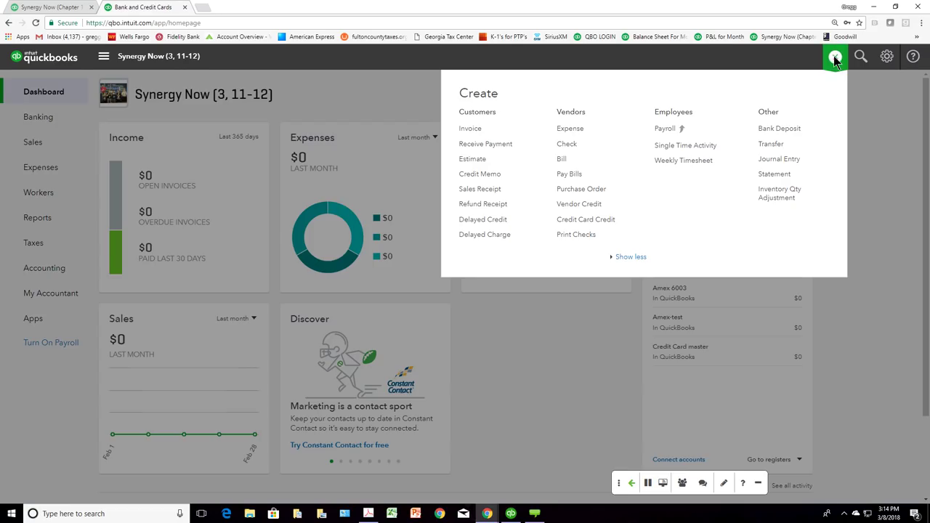
left_click(581, 145)
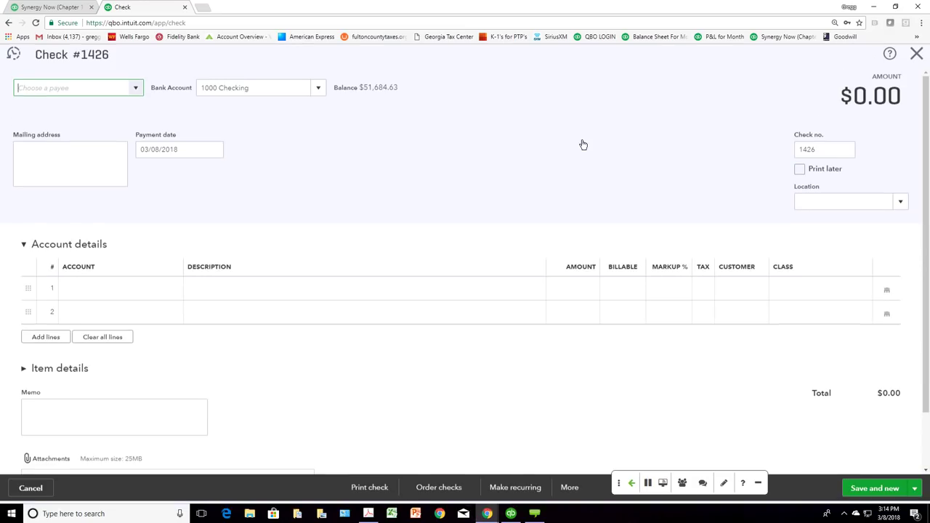
left_click(900, 206)
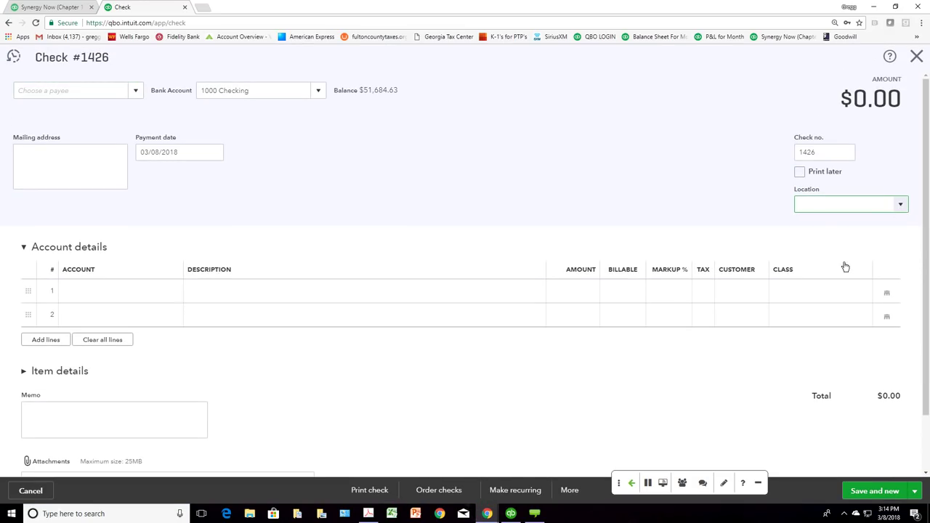
left_click(857, 293)
left_click(865, 292)
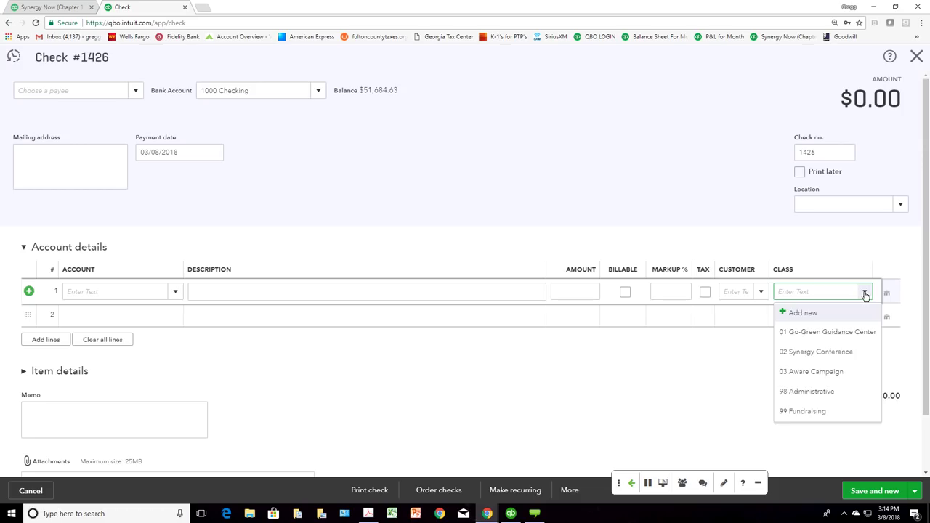
left_click(864, 293)
left_click(915, 57)
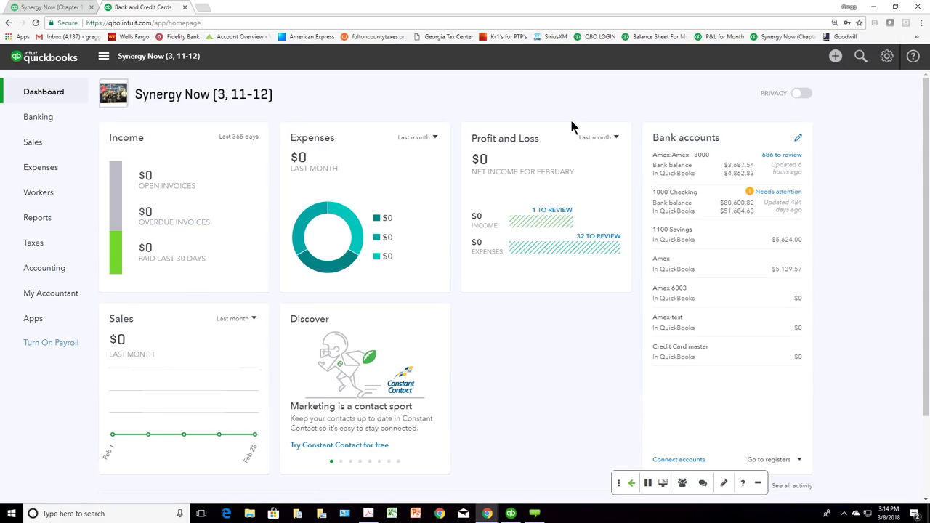
Step: Open the saved custom report Profit & Loss by Class
left_click(52, 215)
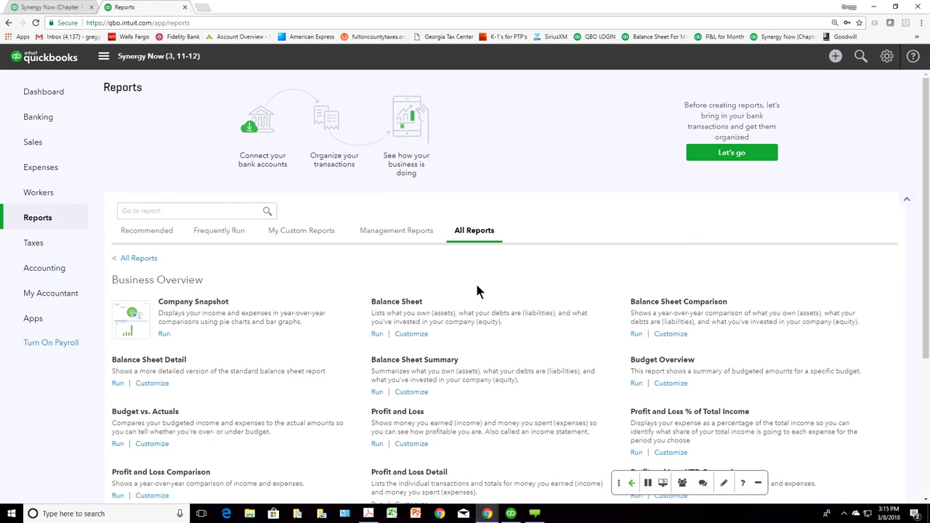
scroll(451, 320, "down", 1)
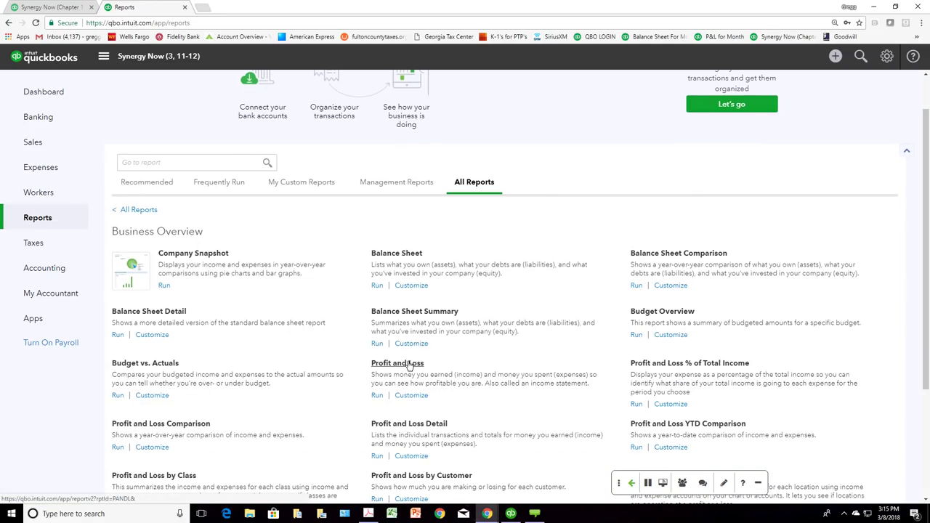
scroll(408, 366, "down", 2)
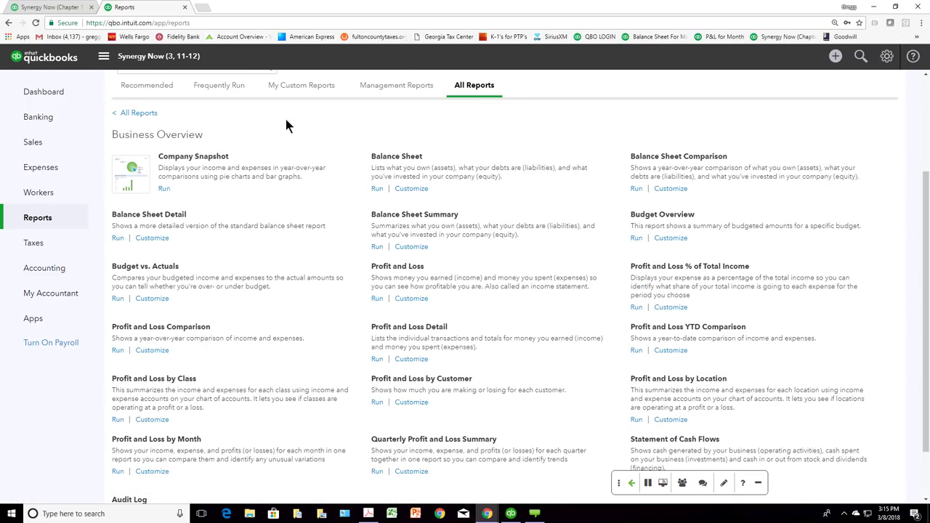
left_click(303, 86)
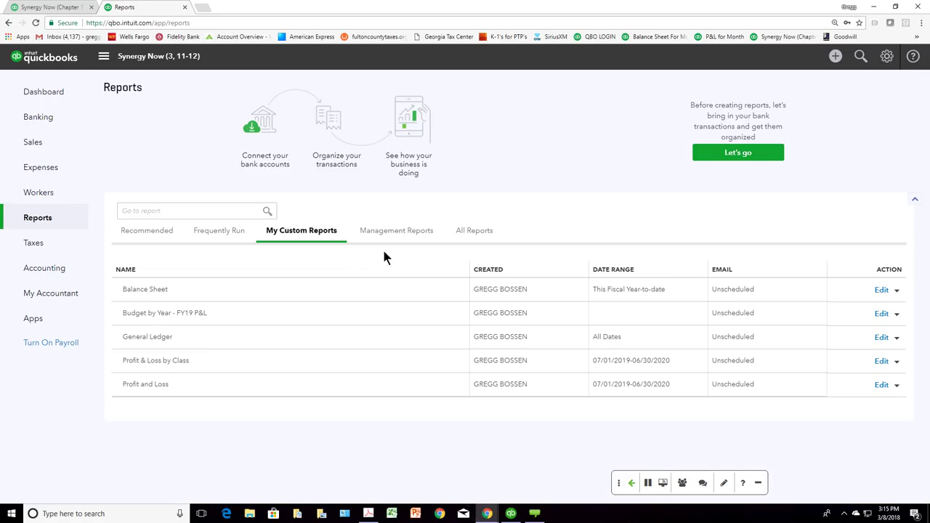
left_click(171, 361)
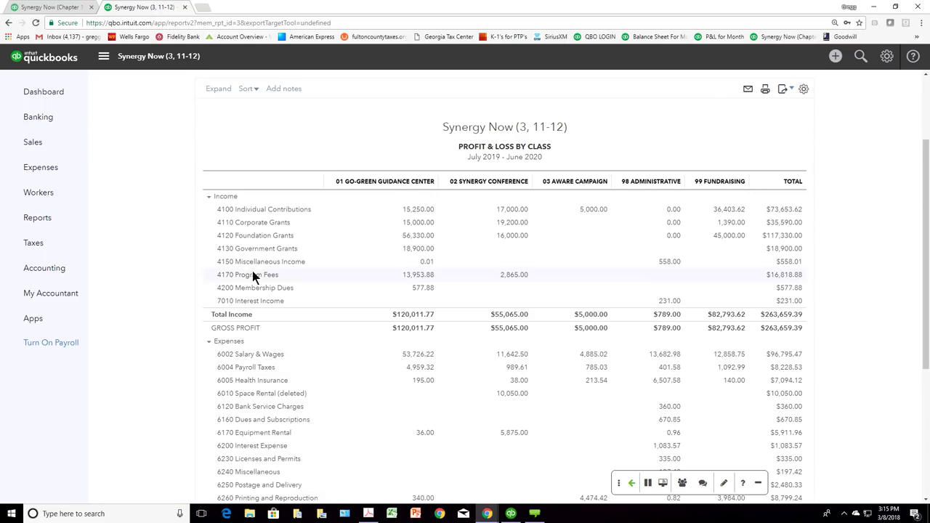
Step: Examine each program's income, expenses and net income across the class columns of the Profit & Loss by Class report
scroll(242, 264, "down", 2)
scroll(241, 265, "down", 1)
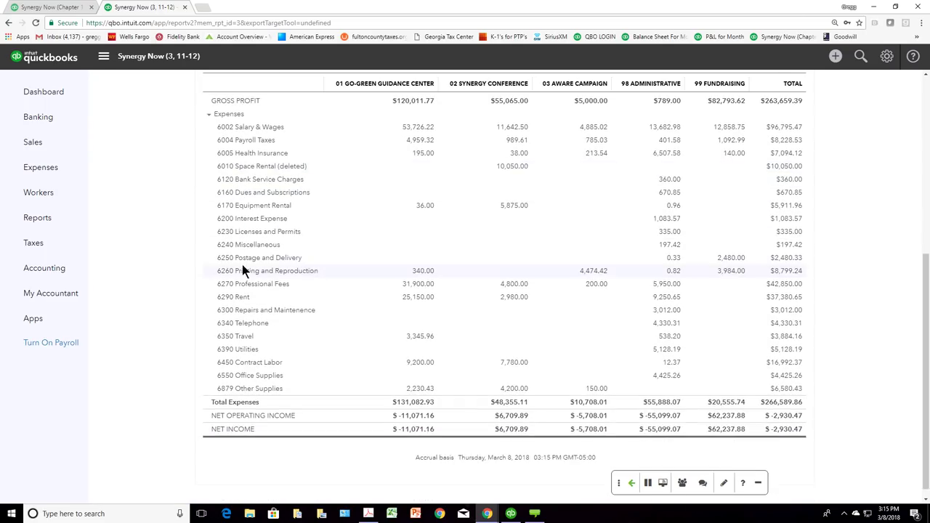
scroll(242, 264, "up", 3)
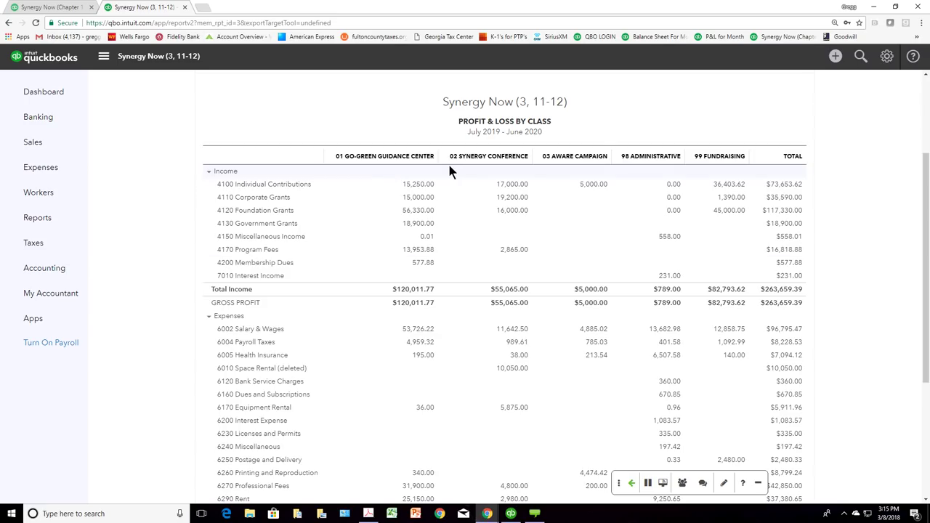
scroll(393, 172, "down", 3)
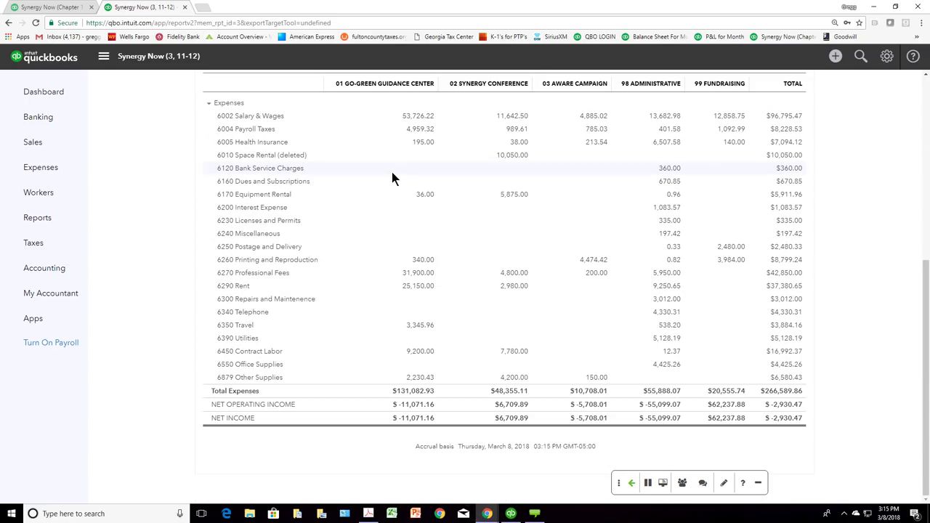
scroll(402, 356, "up", 3)
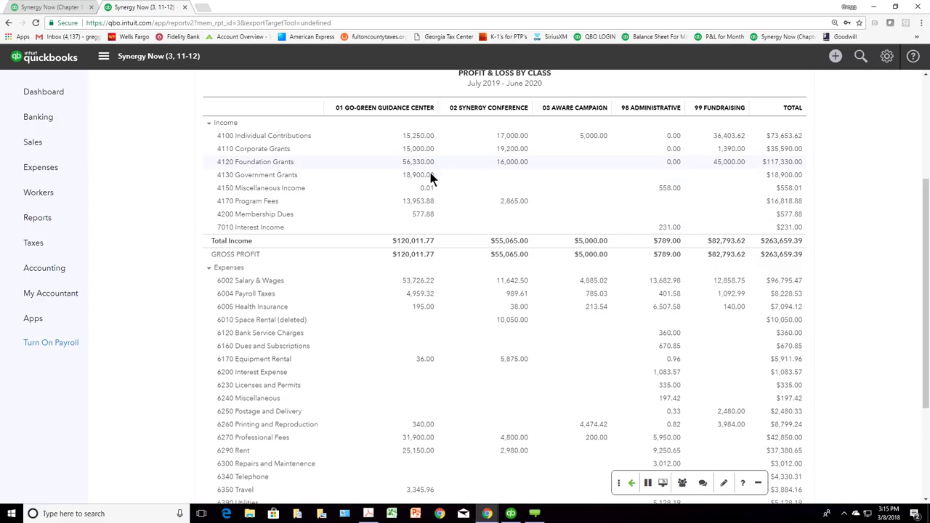
scroll(385, 263, "down", 1)
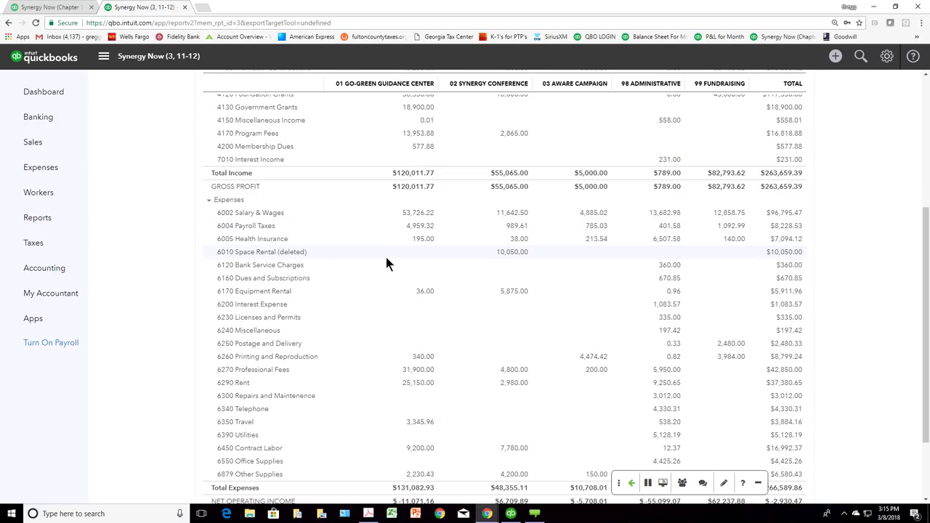
scroll(386, 263, "up", 2)
scroll(386, 265, "down", 3)
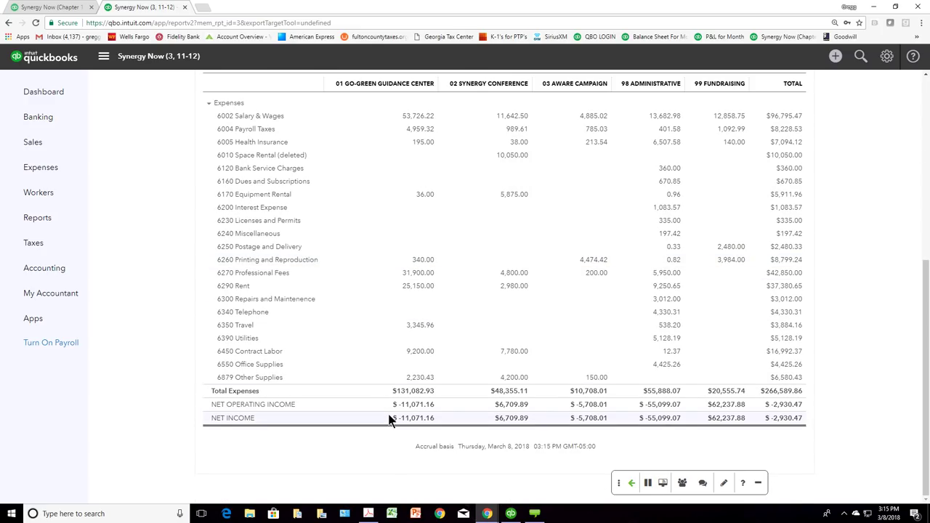
scroll(389, 420, "up", 3)
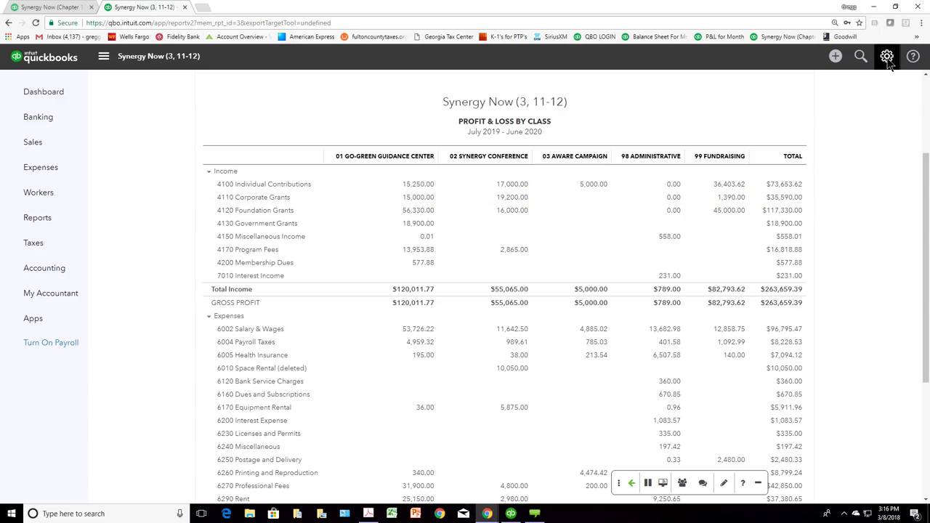
Step: Start a new check and assign class 01 Go-Green Guidance Center to its first line
left_click(835, 56)
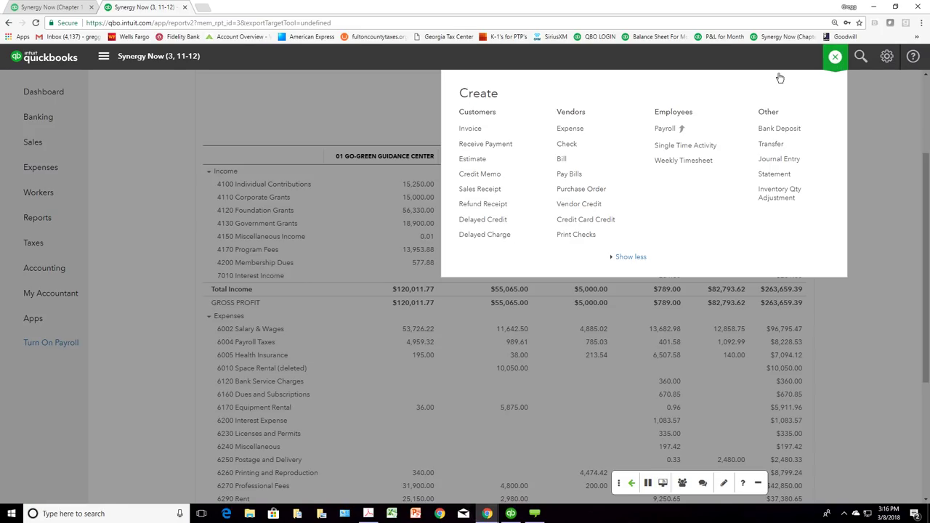
left_click(583, 144)
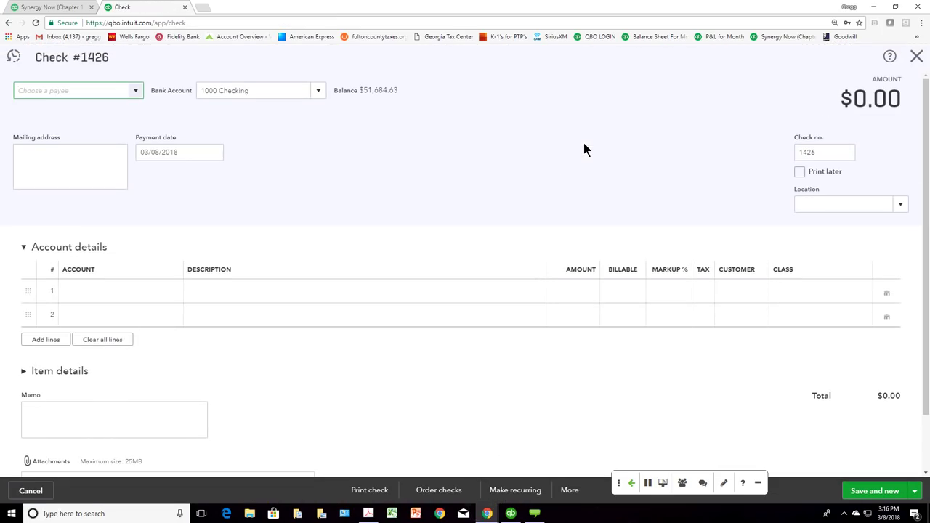
left_click(850, 294)
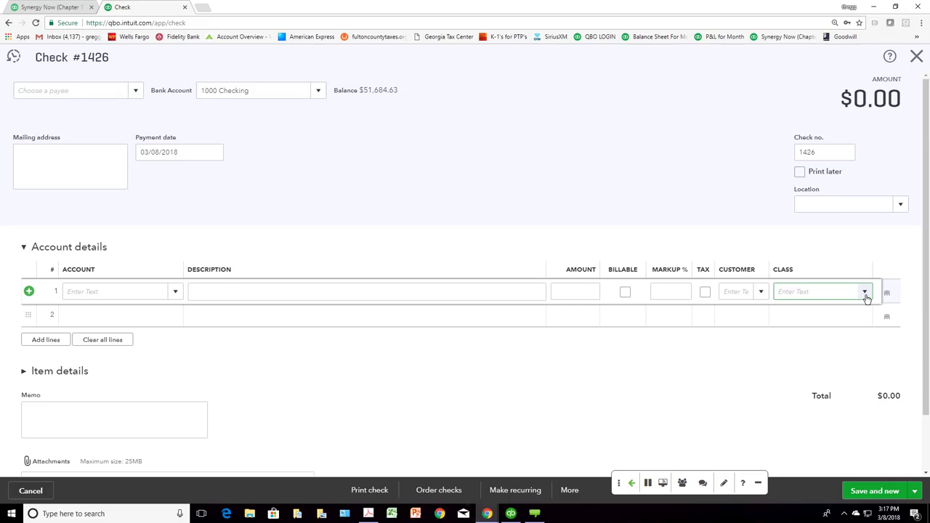
left_click(865, 298)
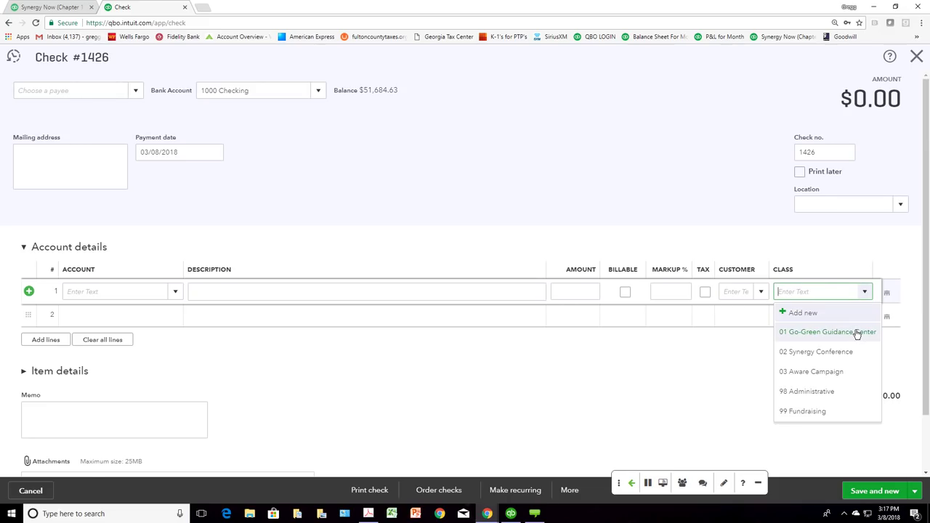
left_click(857, 333)
Step: Assign a different class to the second check line and leave the check without saving, returning to the report
left_click(862, 317)
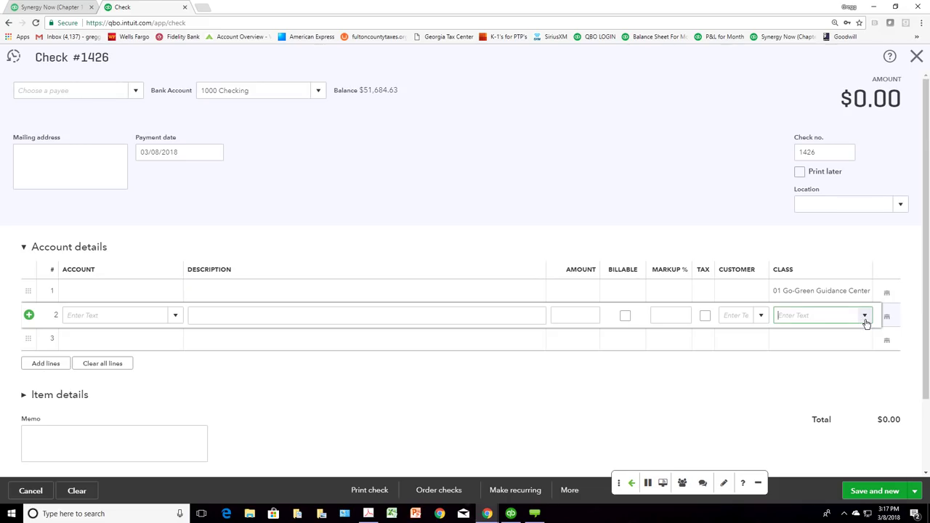
left_click(865, 323)
left_click(841, 377)
left_click(915, 56)
left_click(512, 290)
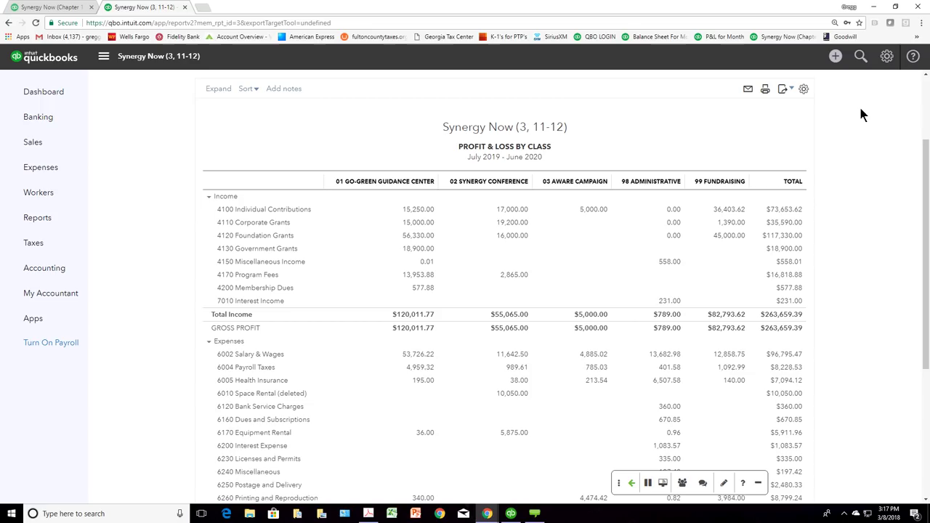
Step: View the company details in Account and Settings and return to the Profit & Loss by Class report
left_click(886, 58)
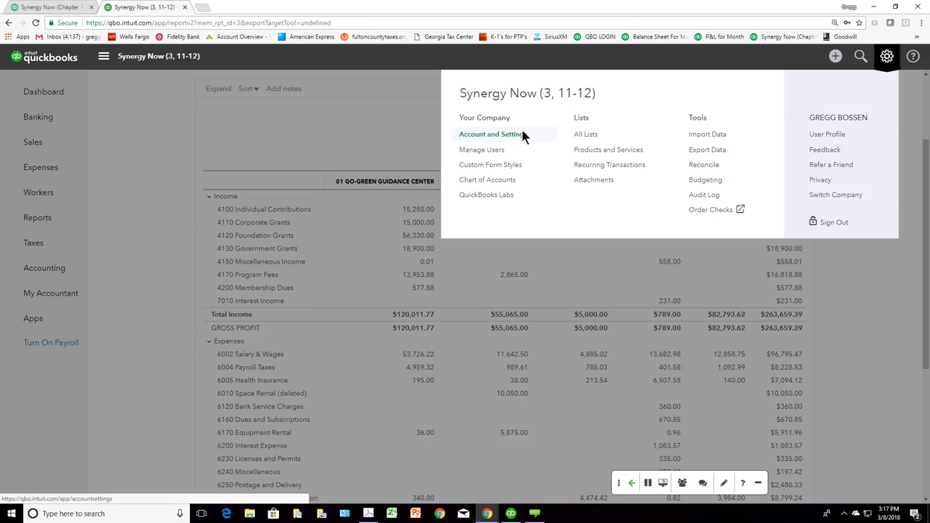
left_click(522, 136)
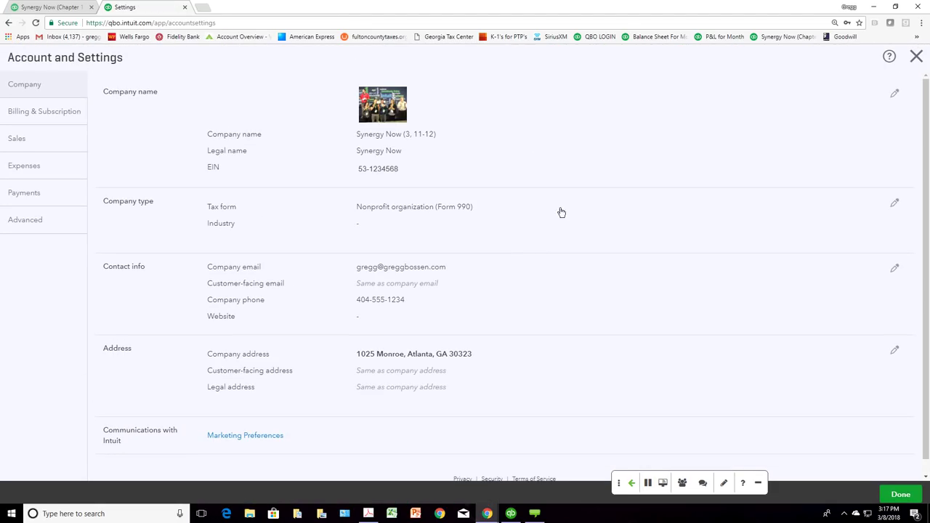
left_click(916, 57)
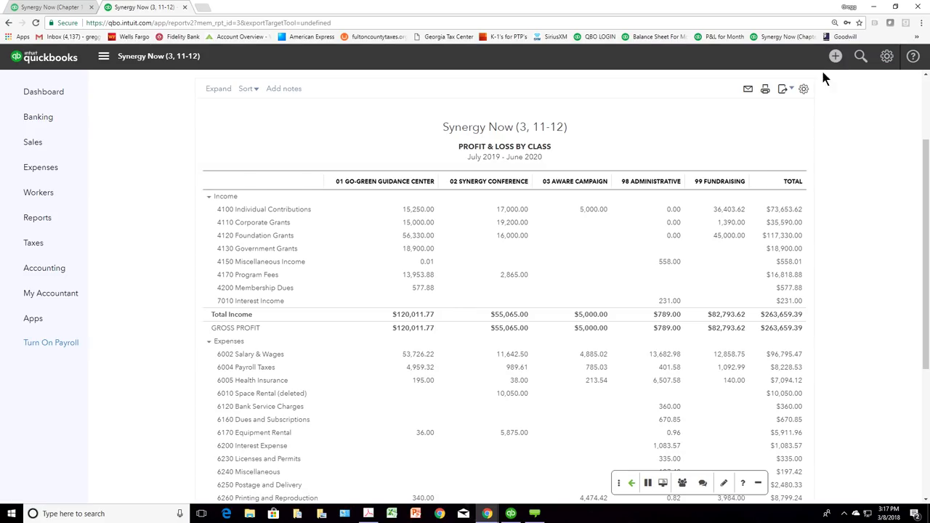
Step: View the page of all company lists, including Classes, and return to the dashboard
left_click(887, 62)
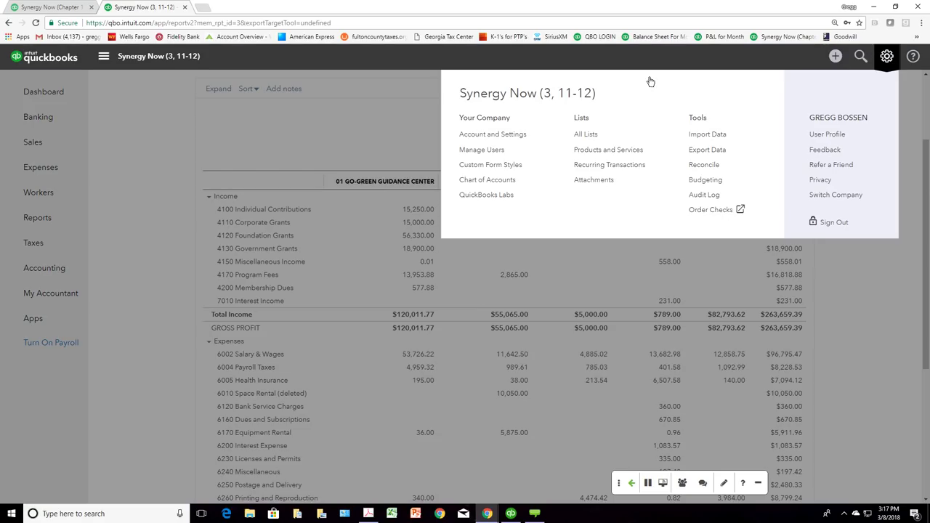
left_click(582, 134)
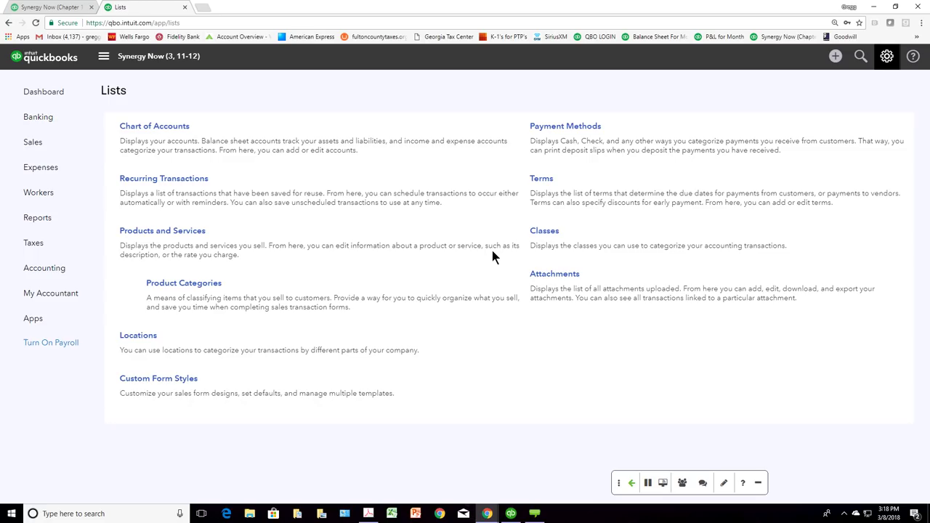
left_click(45, 99)
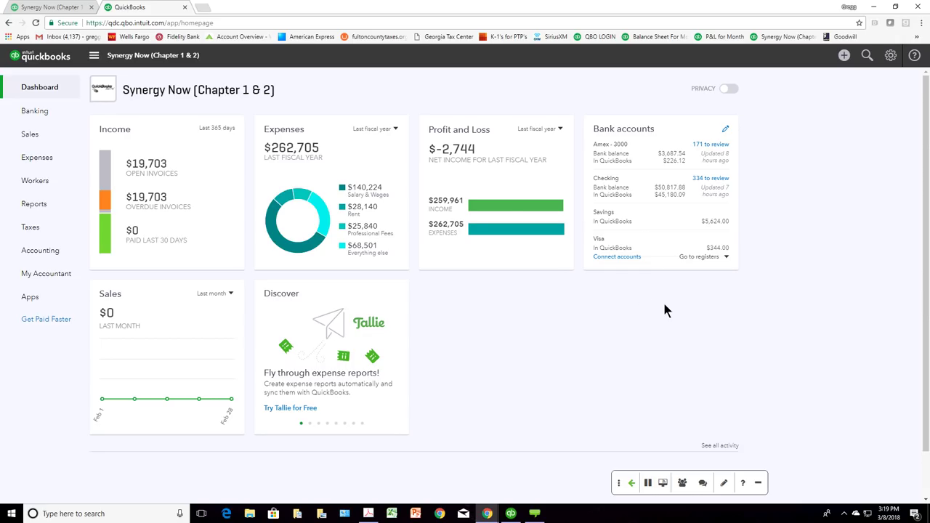
Step: Open the custom report Profit and Loss for the Month and review its income and expense accounts for June 2020
left_click(51, 206)
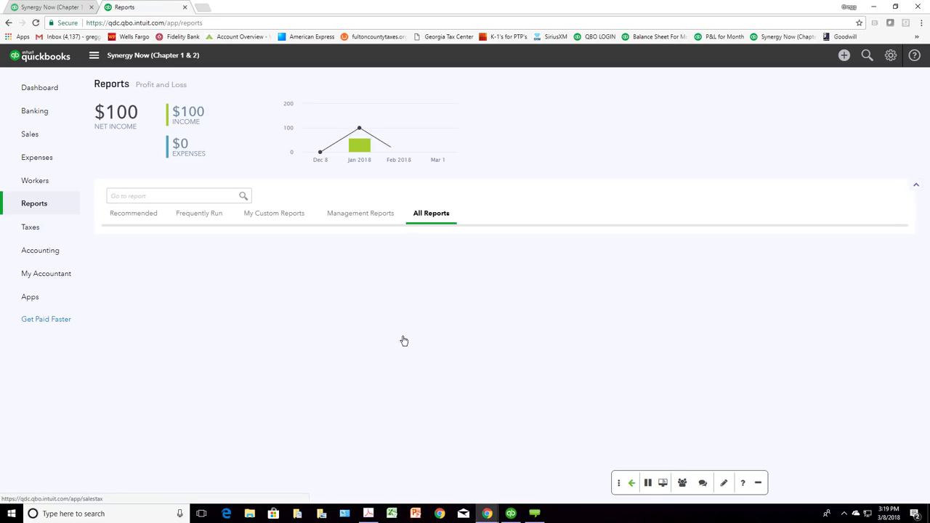
left_click(276, 218)
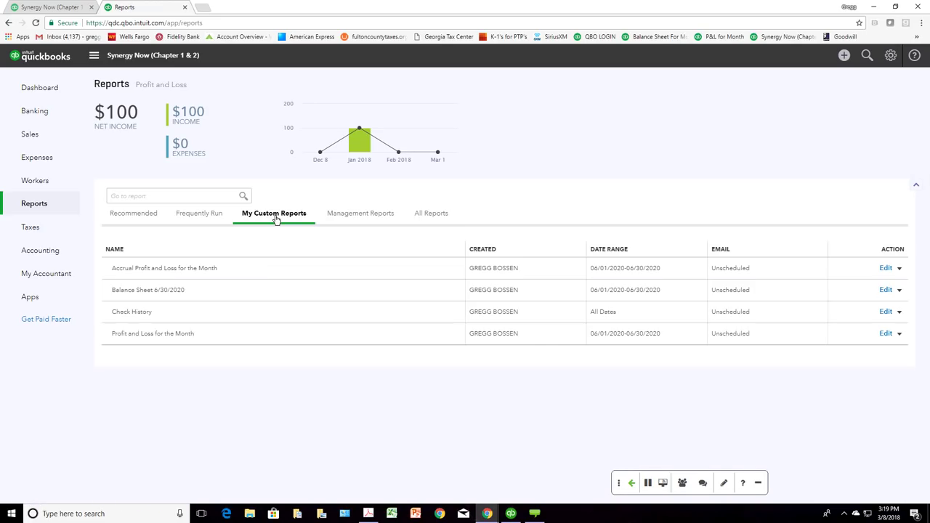
left_click(158, 333)
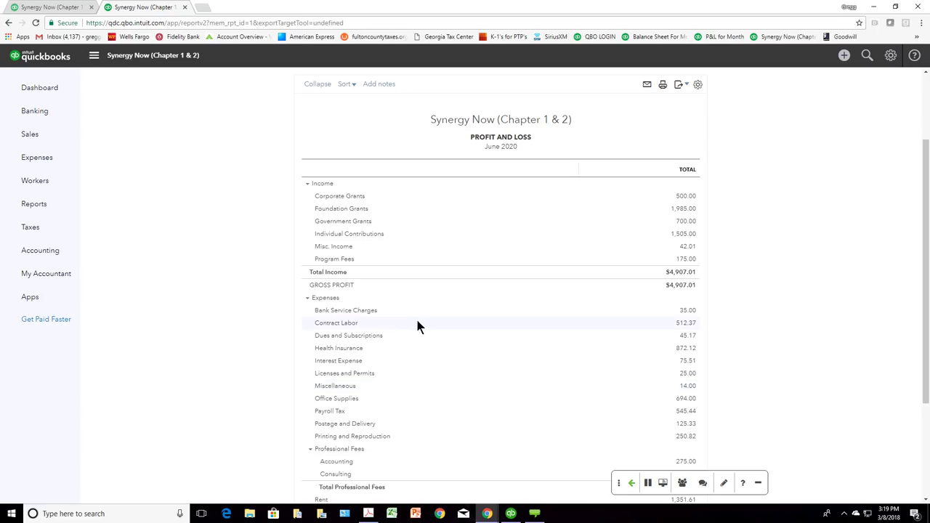
scroll(417, 325, "down", 3)
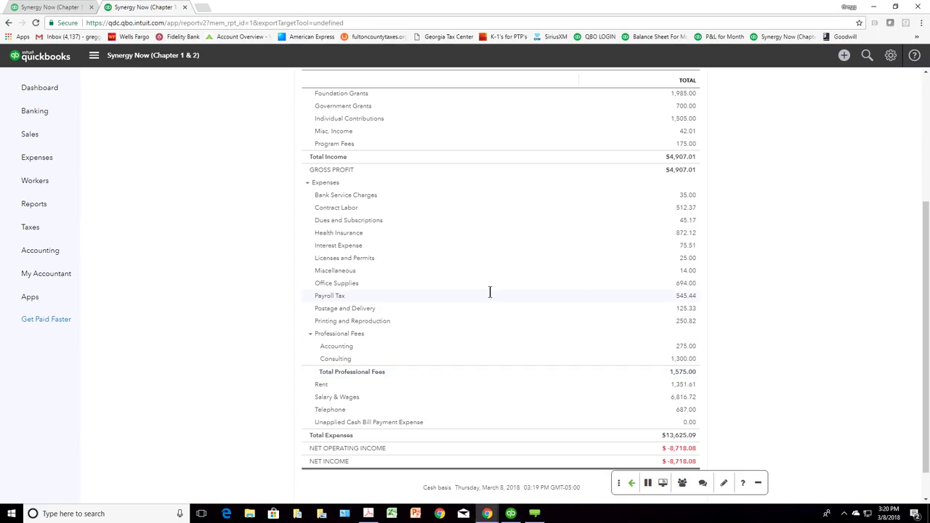
scroll(787, 279, "up", 3)
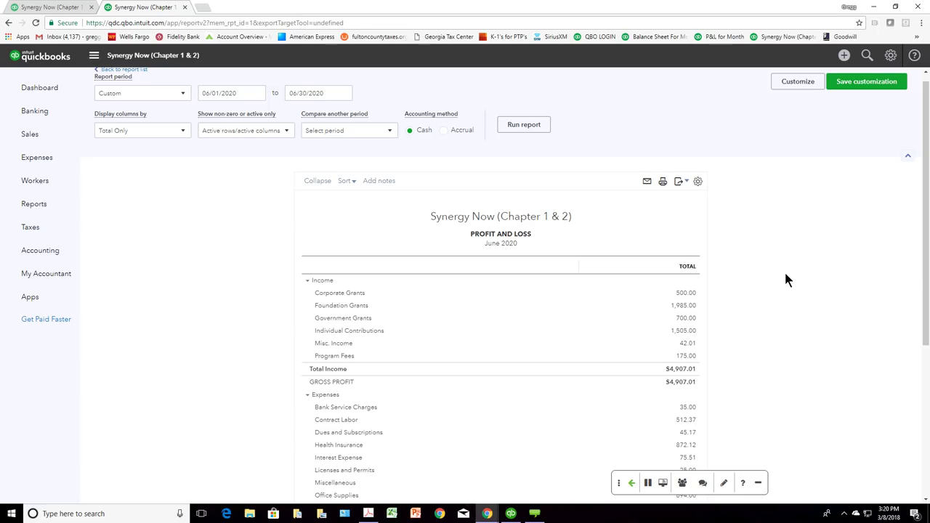
Step: Sort the Profit and Loss report by total in descending order and review the reordered income and expense lines
left_click(355, 186)
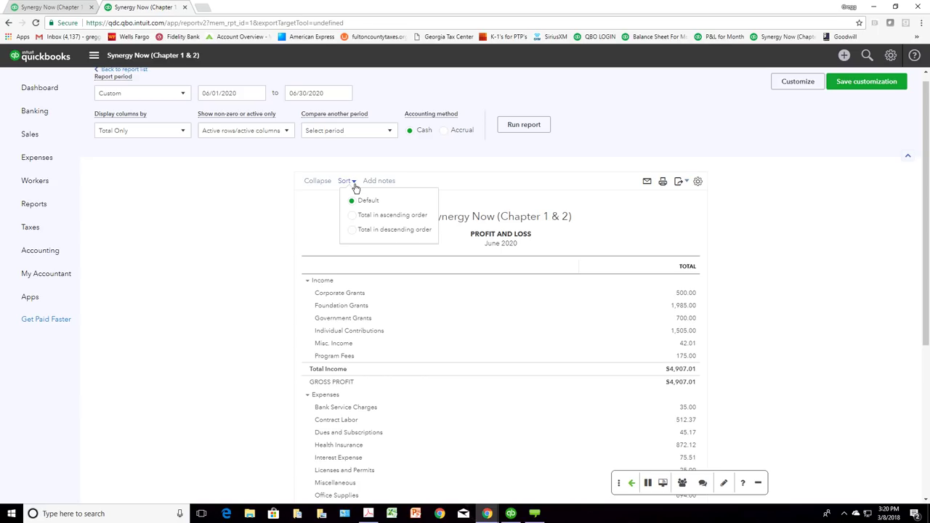
left_click(351, 230)
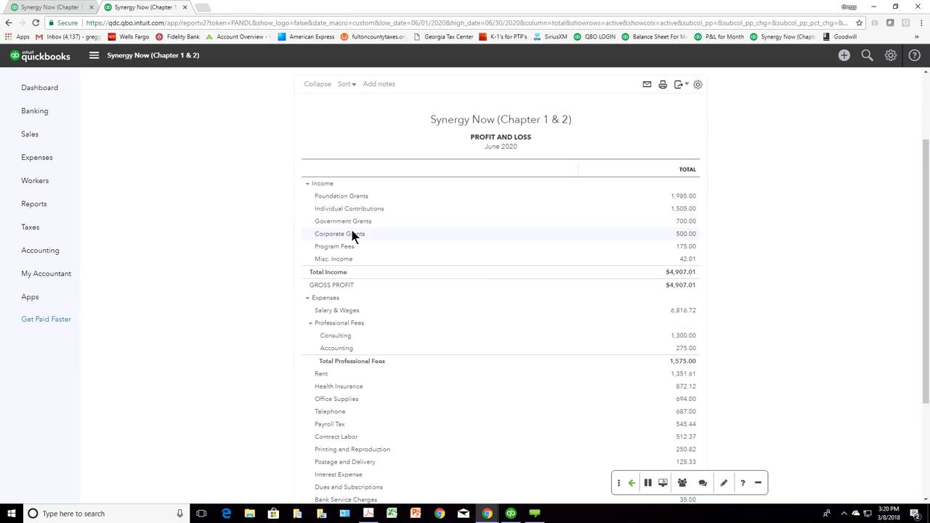
scroll(351, 234, "down", 2)
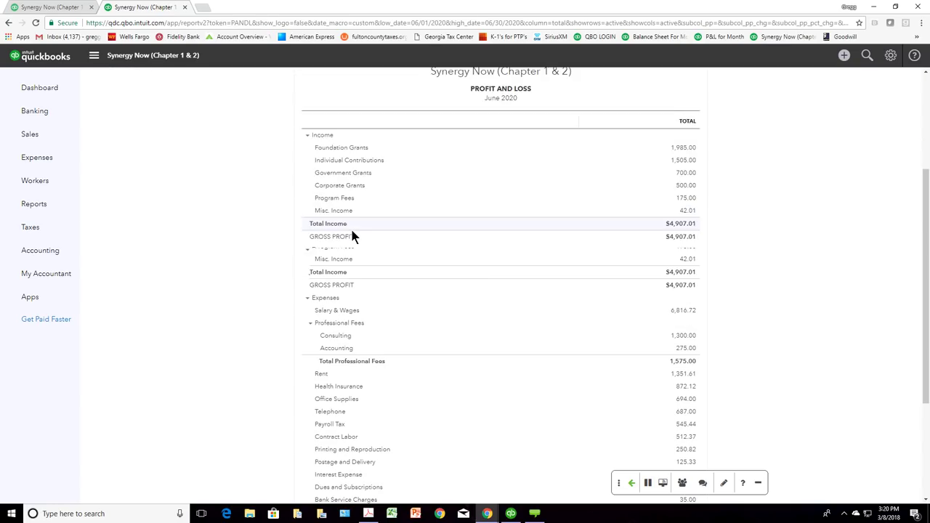
scroll(352, 234, "up", 2)
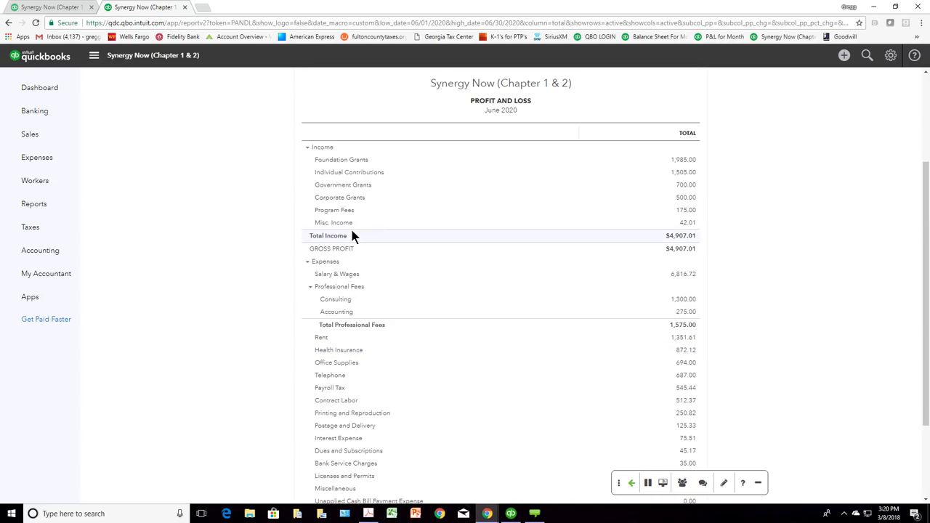
scroll(352, 231, "up", 1)
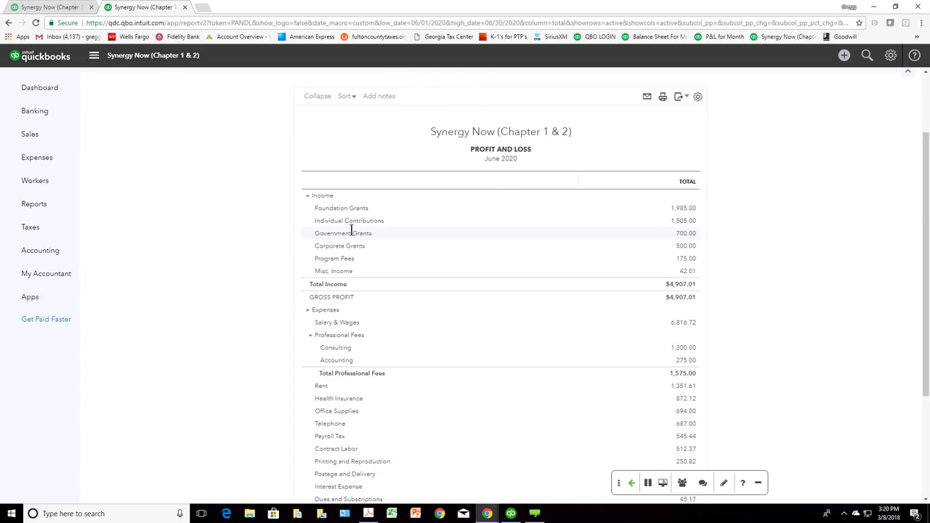
scroll(351, 231, "up", 1)
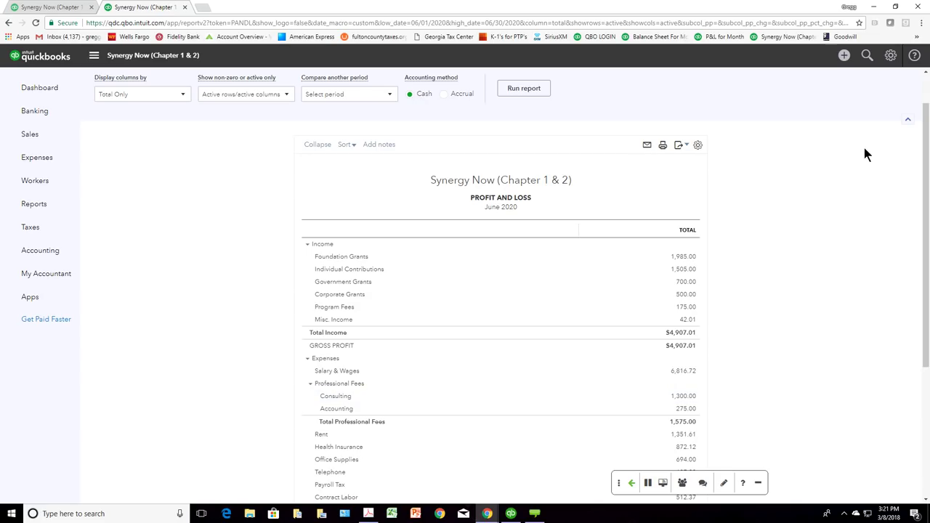
Step: Enable and show account numbers for the chart of accounts in the advanced company settings, then save and close the settings
left_click(891, 59)
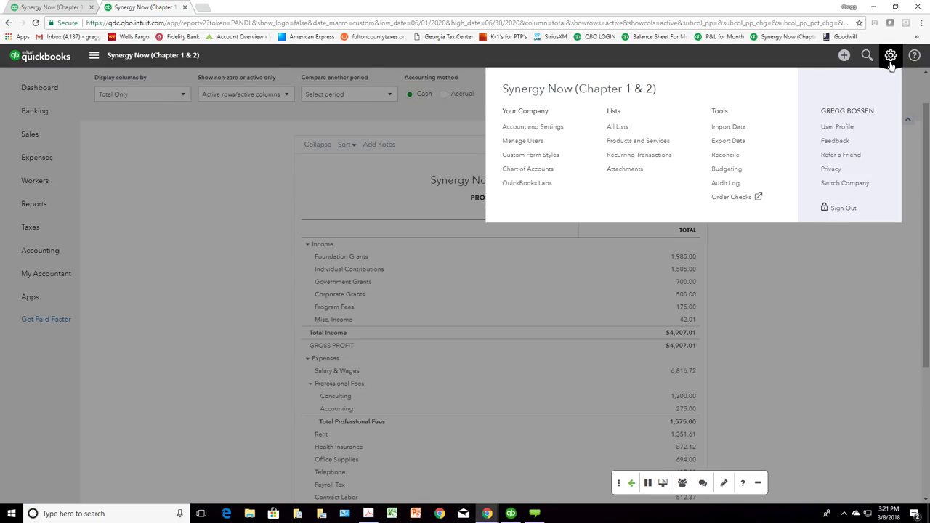
left_click(541, 131)
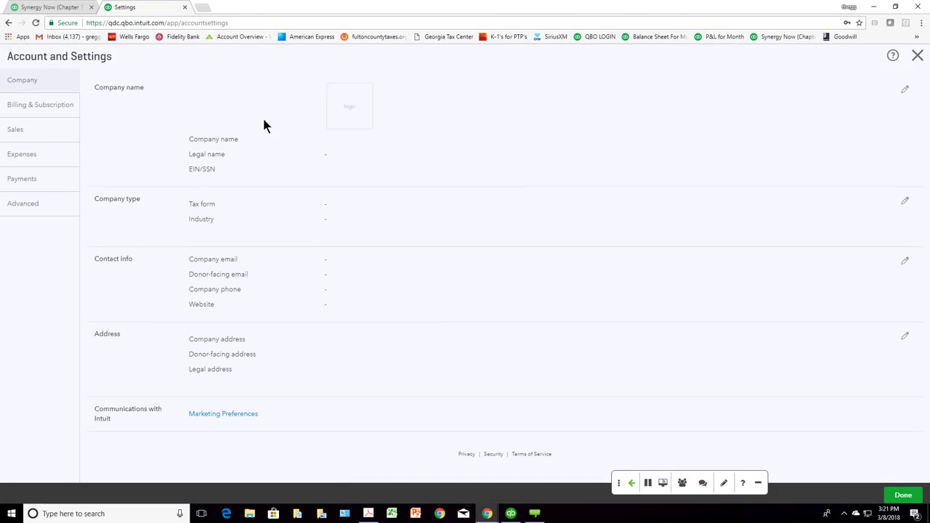
left_click(24, 206)
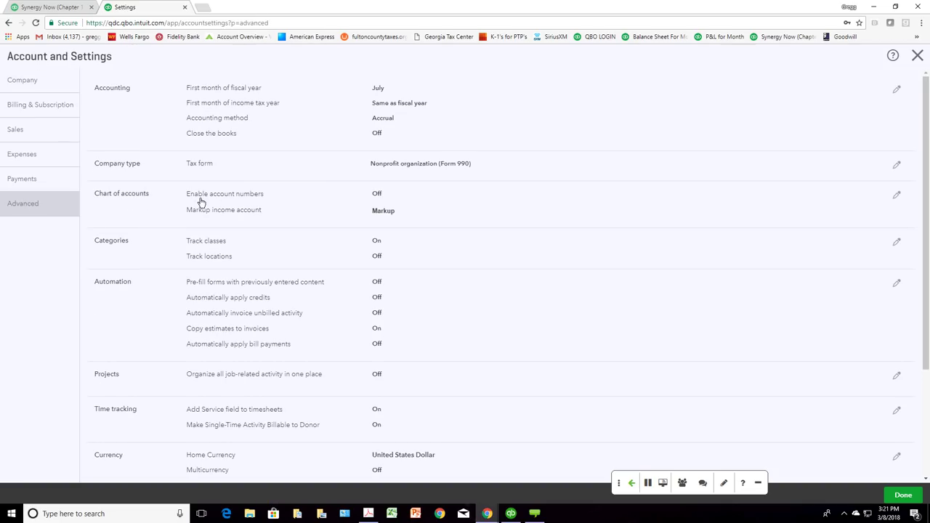
left_click(377, 195)
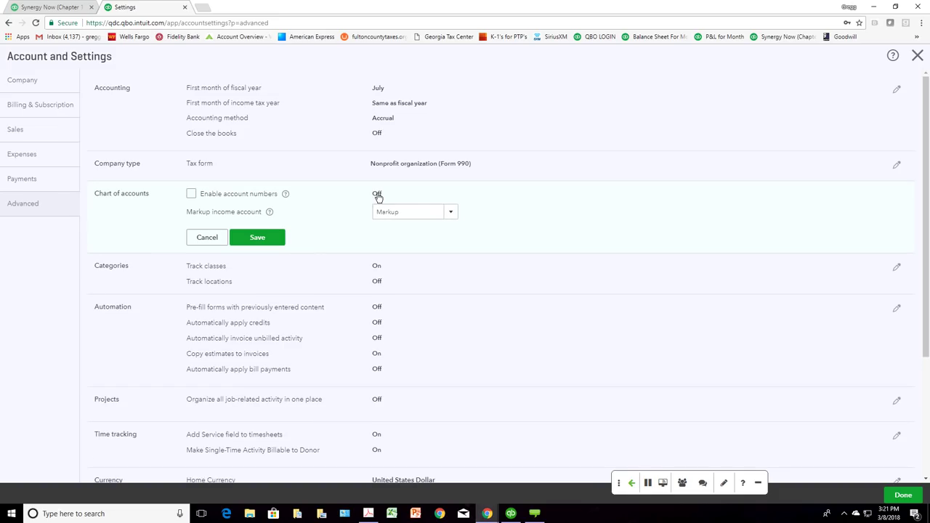
left_click(191, 194)
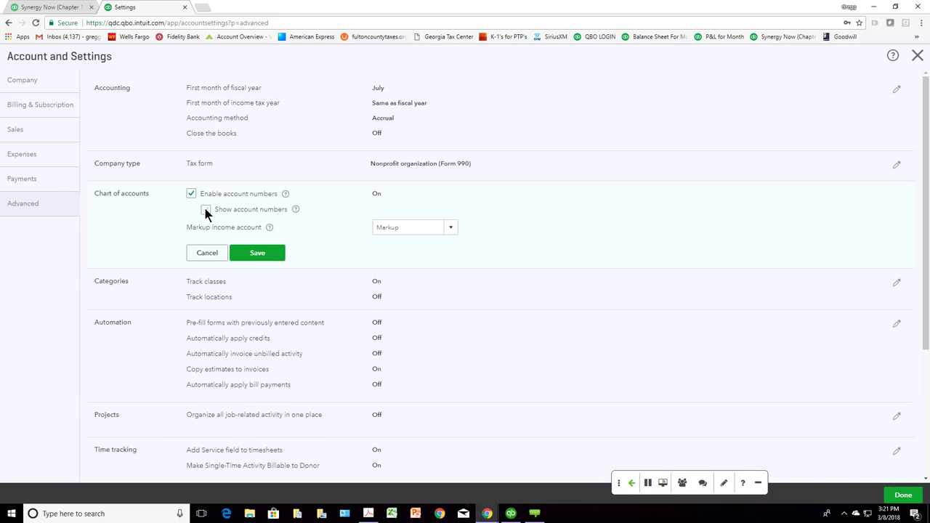
left_click(205, 210)
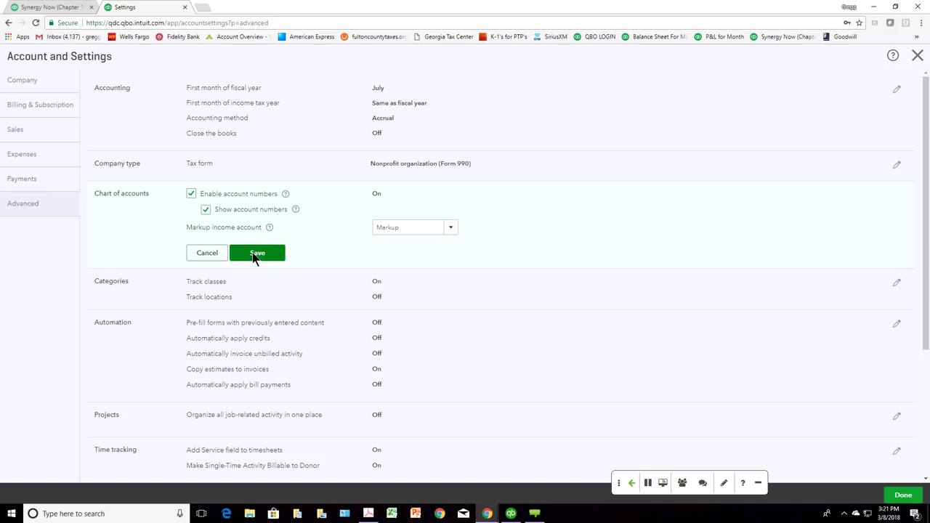
left_click(254, 256)
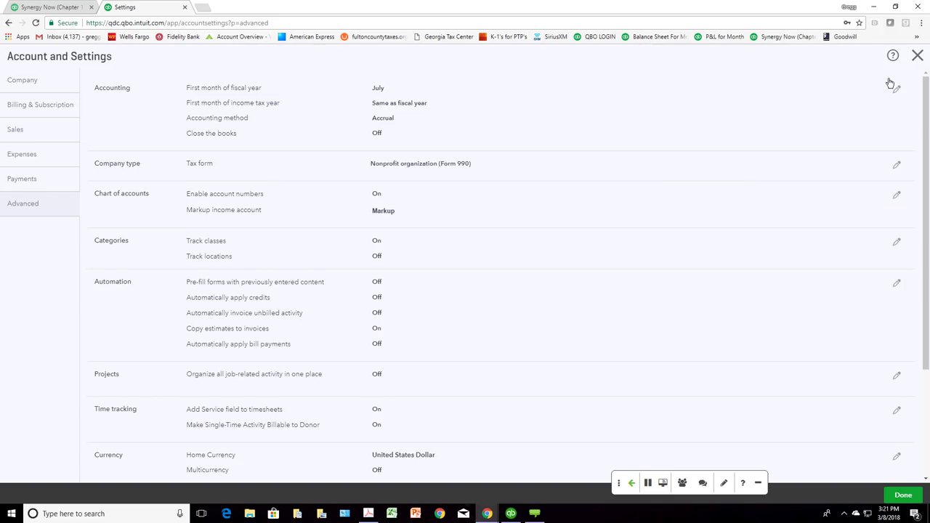
left_click(916, 57)
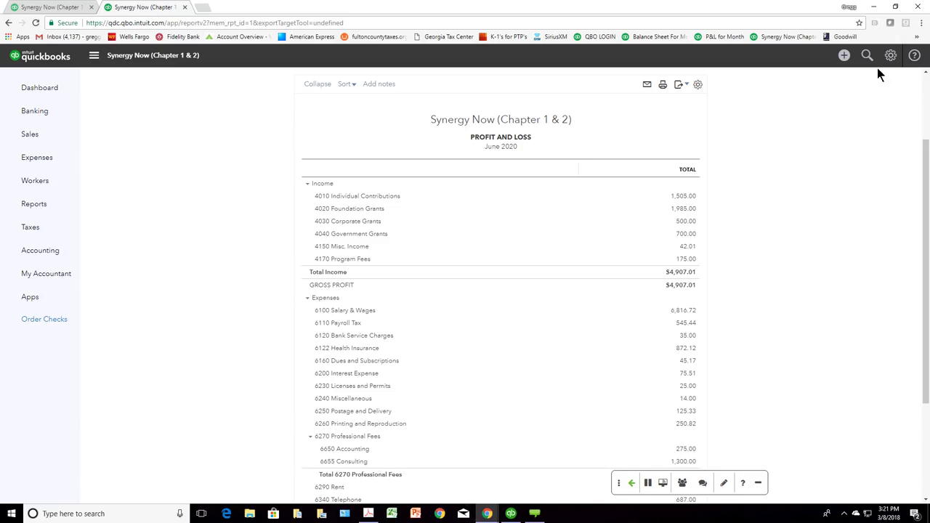
Step: View the Number field in a new account form from the Chart of Accounts and close the form without saving
left_click(890, 57)
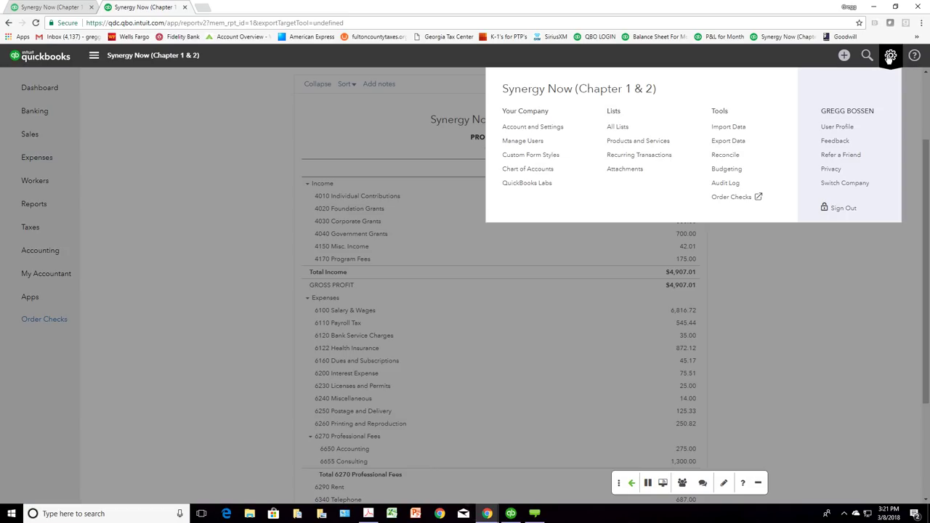
left_click(509, 176)
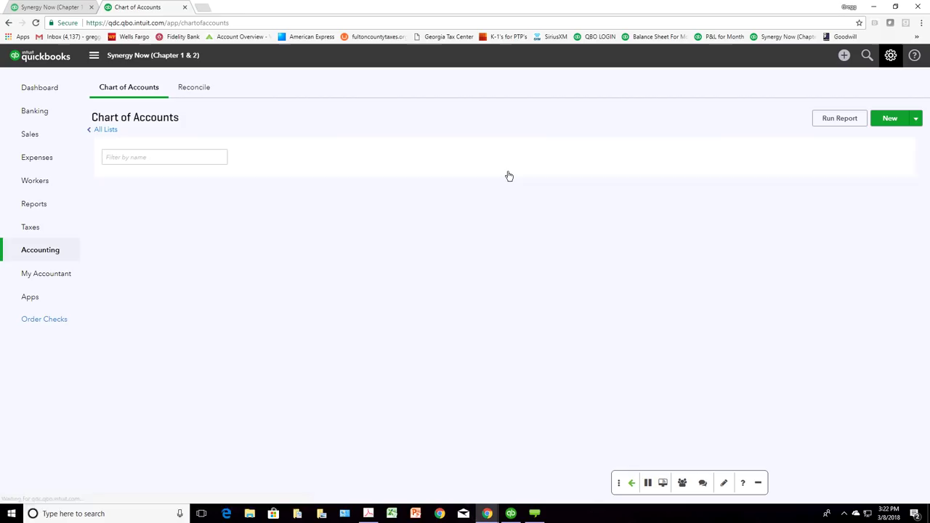
left_click(872, 125)
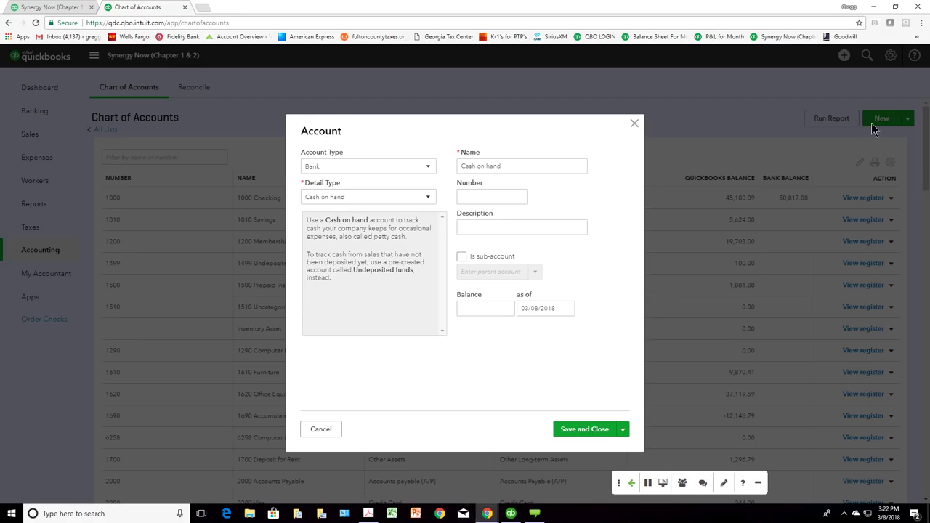
left_click(465, 196)
left_click(633, 124)
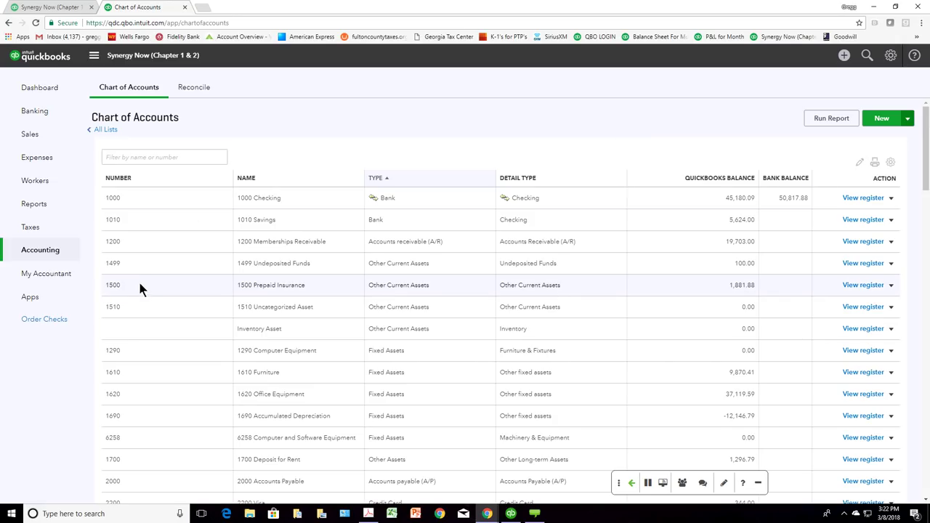
Step: Reopen the custom Profit and Loss for the Month report to examine its numbered accounts
left_click(45, 207)
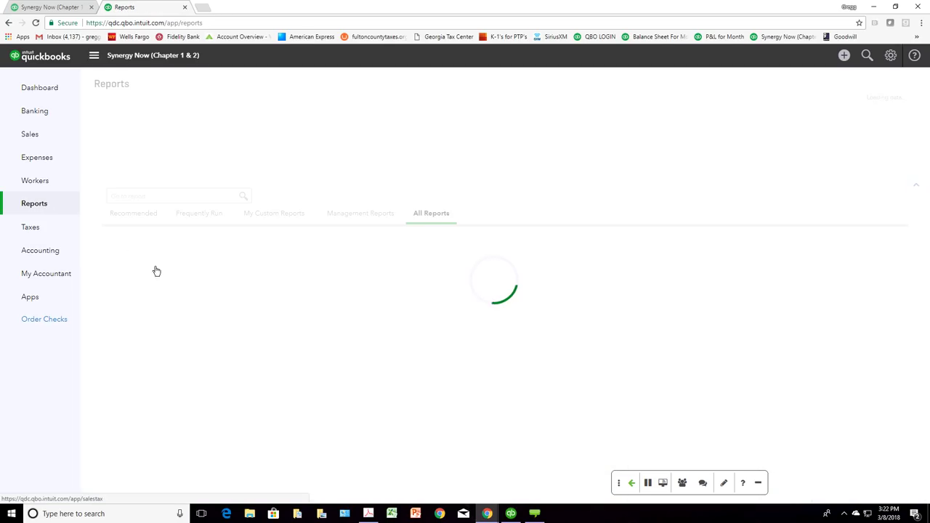
left_click(271, 215)
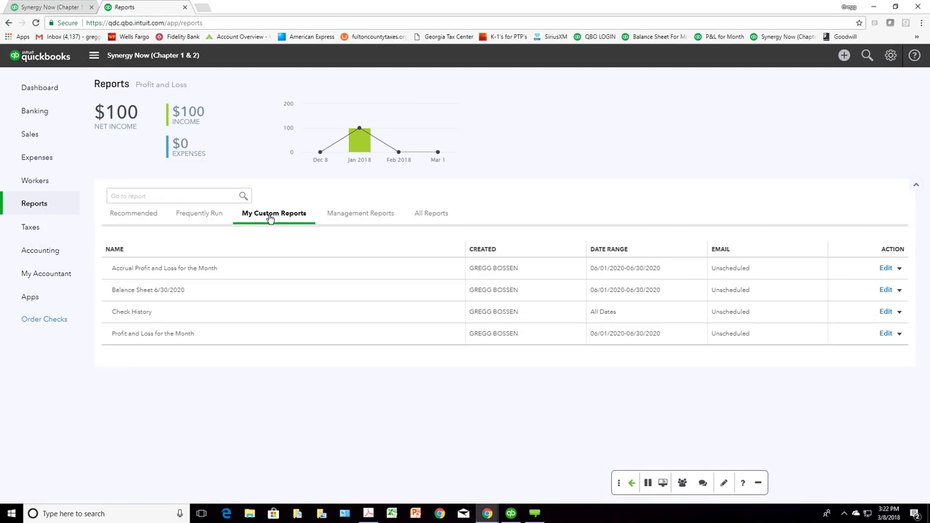
left_click(175, 335)
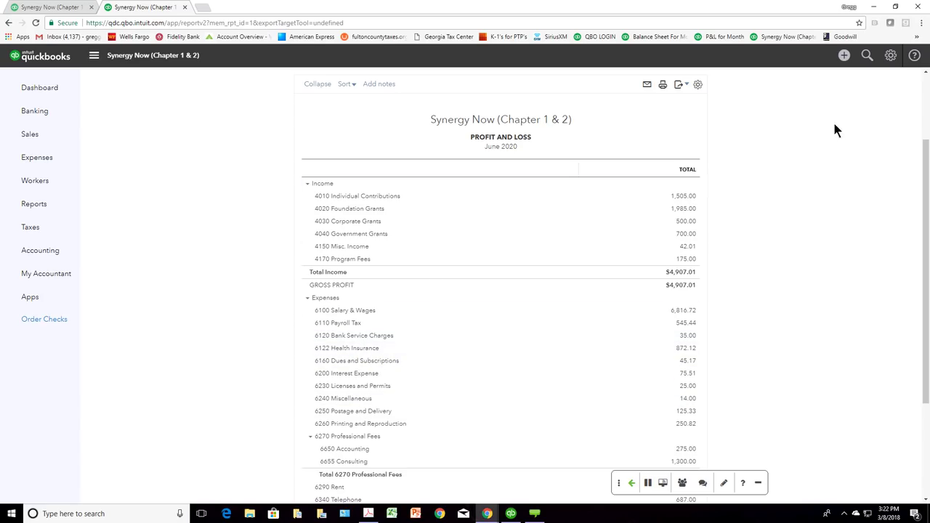
Step: Open the Checking account for editing from the Chart of Accounts, view its number, and close it without saving
left_click(890, 58)
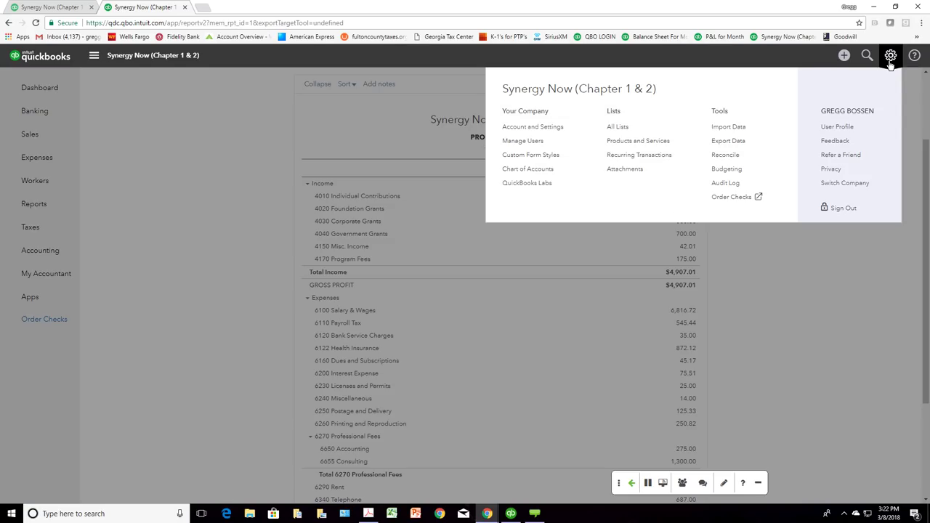
left_click(530, 173)
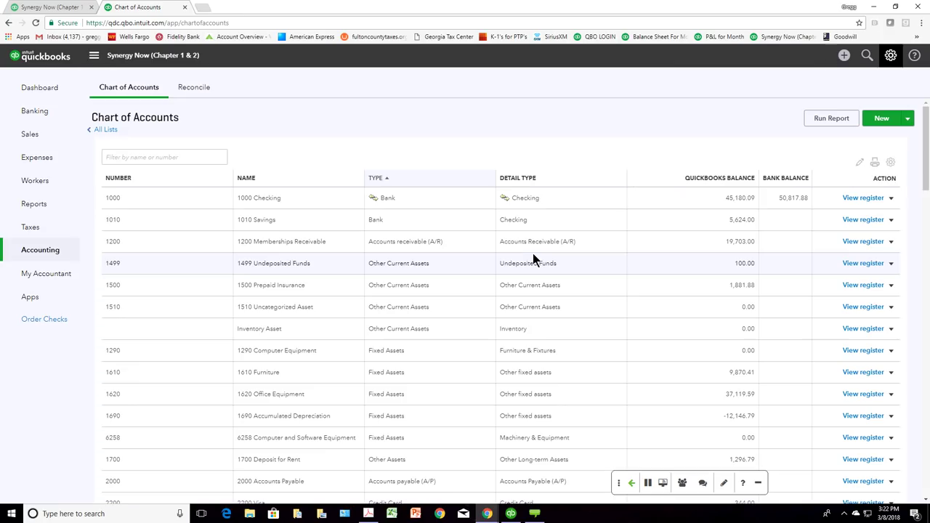
left_click(891, 197)
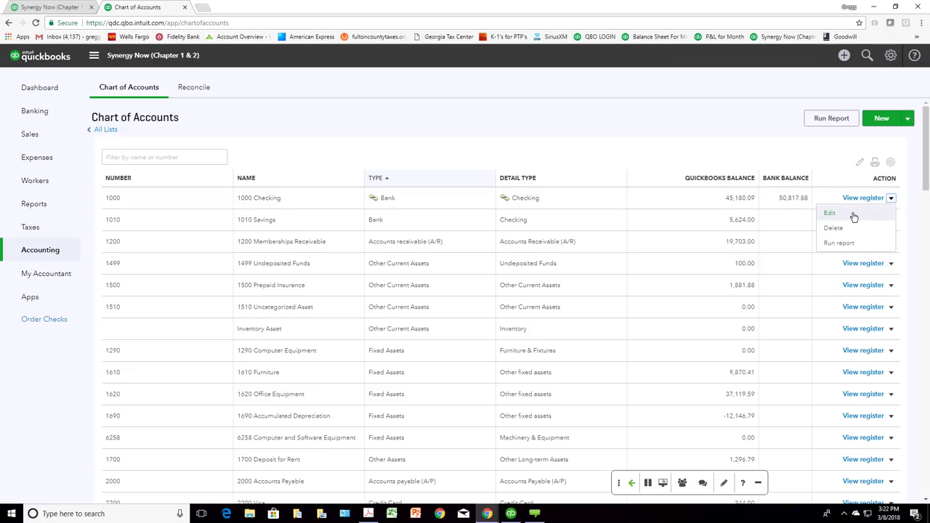
left_click(852, 213)
double_click(484, 194)
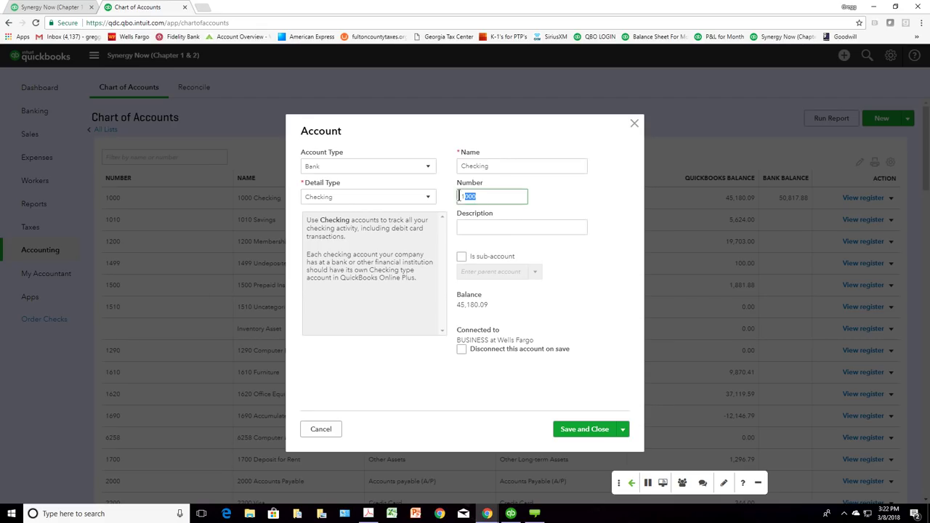
left_click(634, 123)
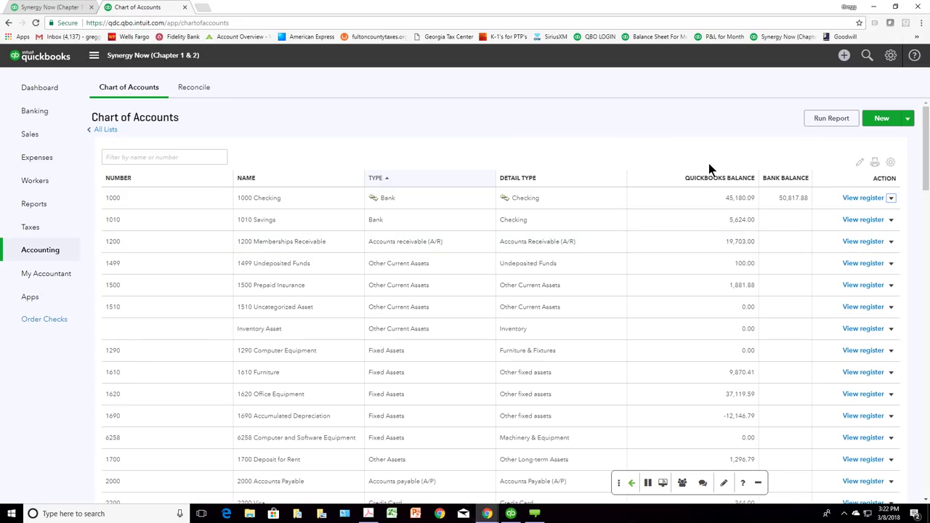
Step: Batch-edit the Chart of Accounts to give Inventory Asset the number 1520, and leave for the Dashboard without saving
left_click(860, 165)
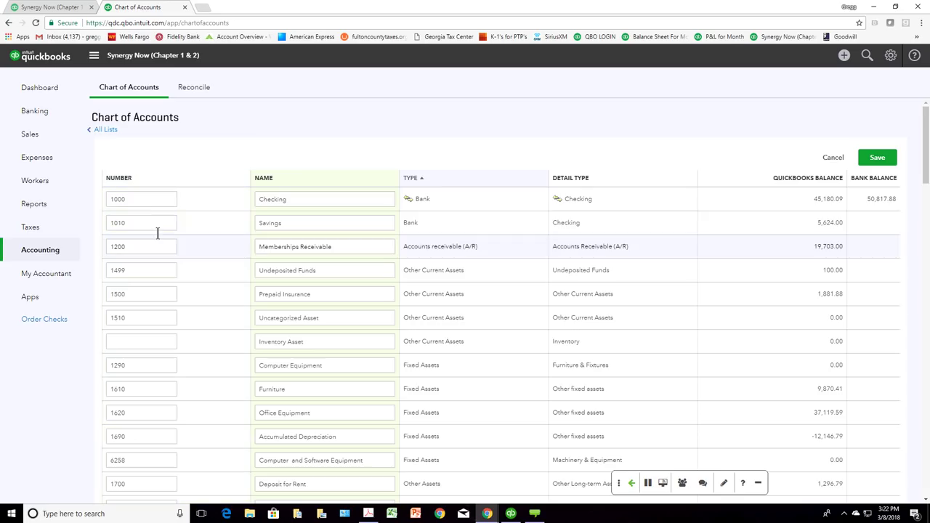
double_click(140, 199)
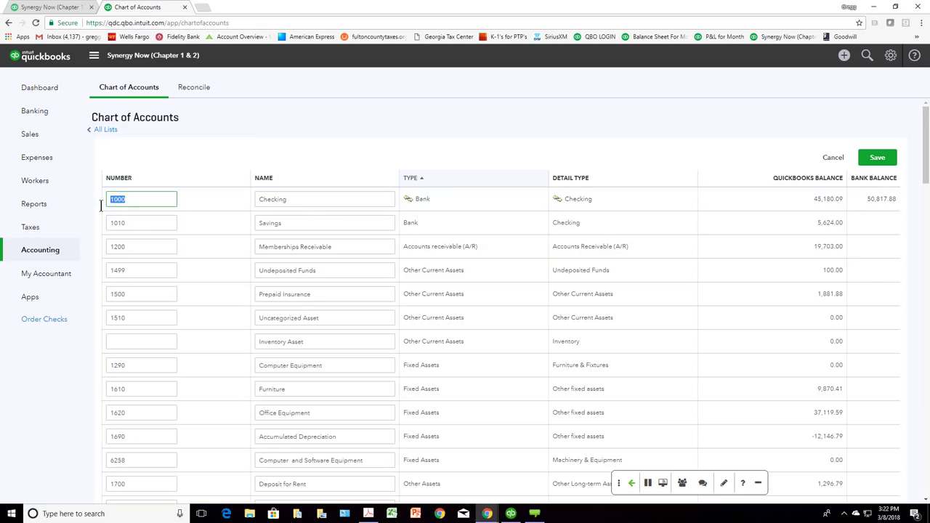
left_click(125, 223)
double_click(125, 223)
double_click(125, 246)
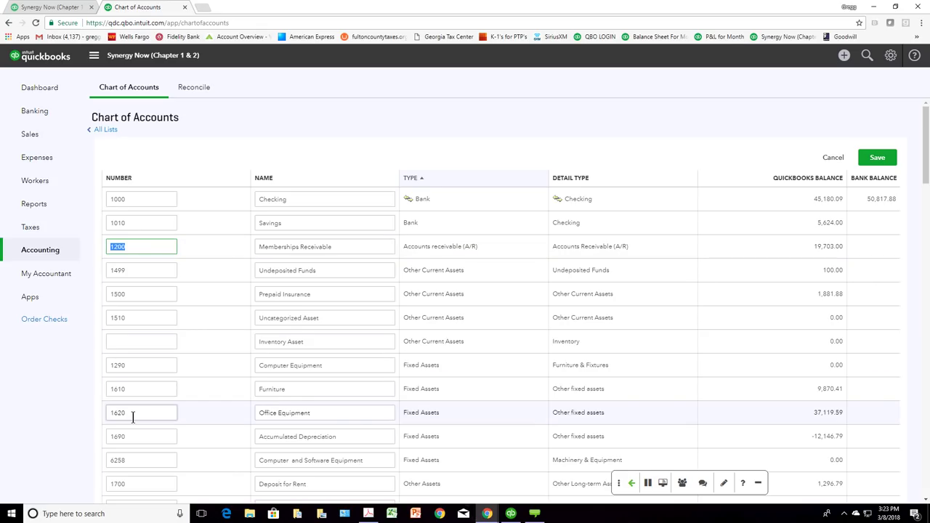
left_click(123, 343)
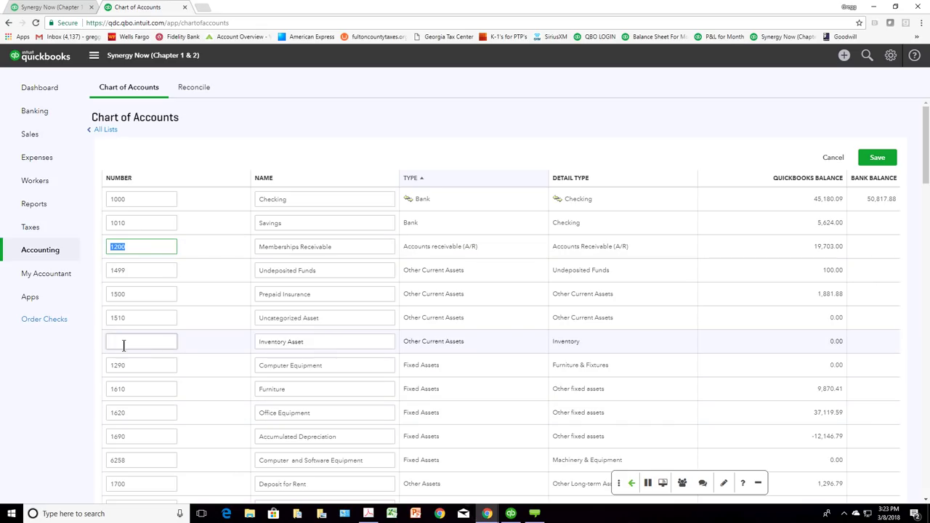
type("1520")
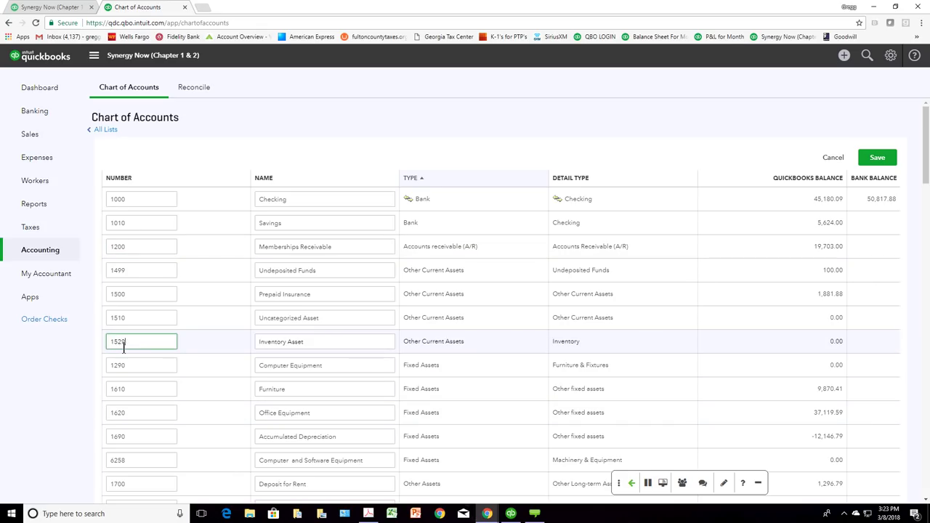
key("Tab")
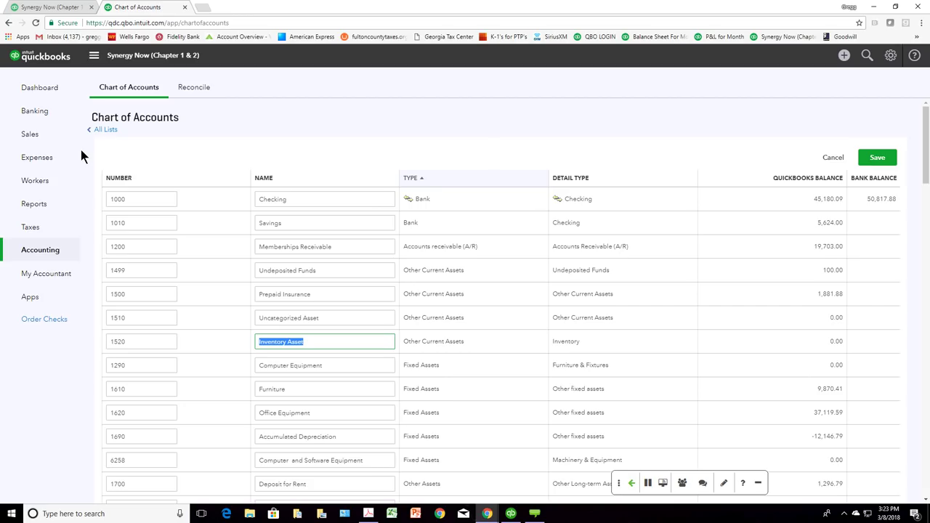
left_click(41, 90)
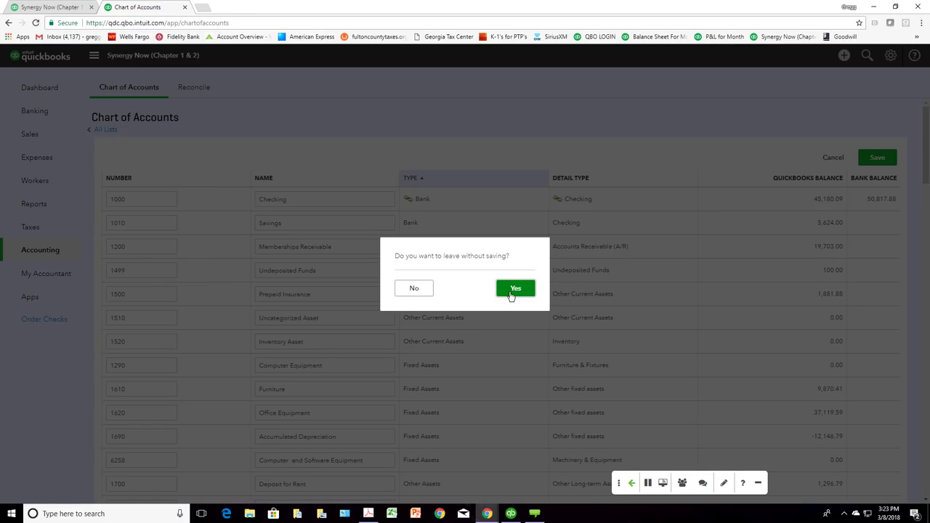
left_click(511, 294)
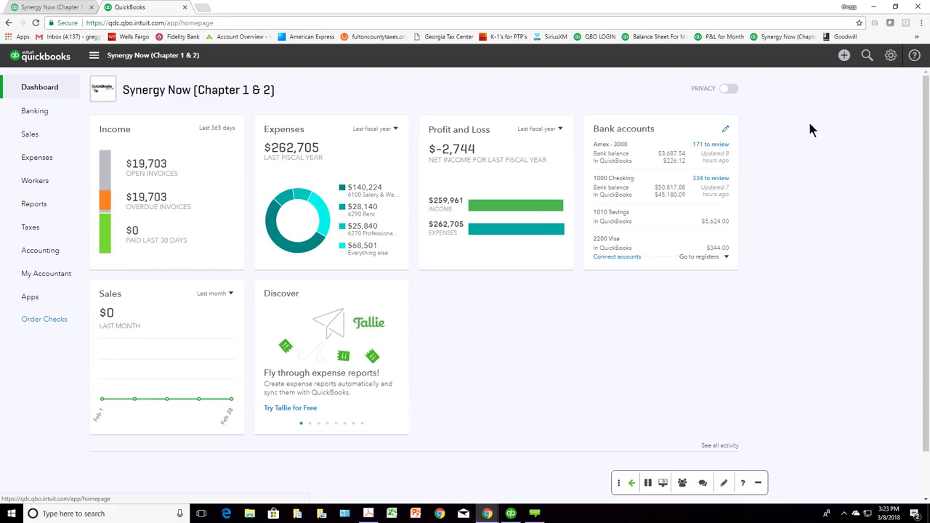
Step: Switch to the company Synergy Now (3, 11-12)
left_click(890, 55)
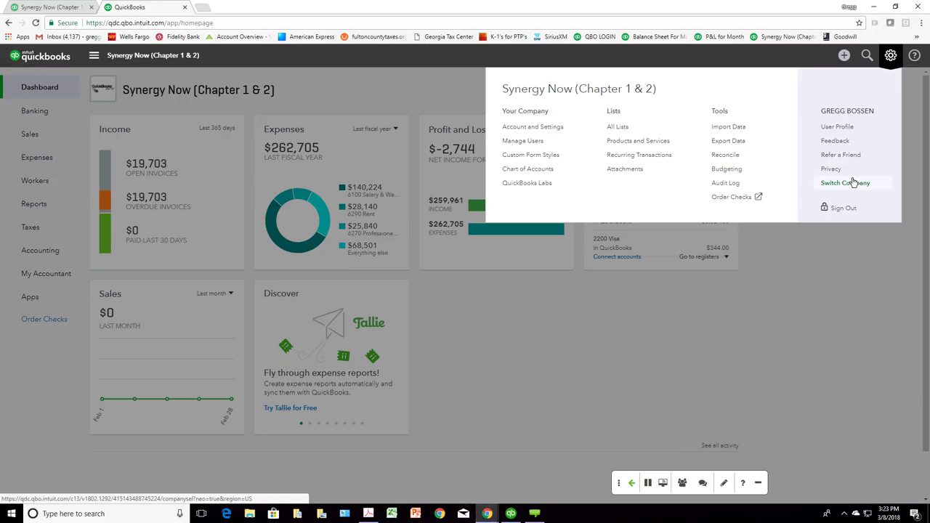
left_click(846, 182)
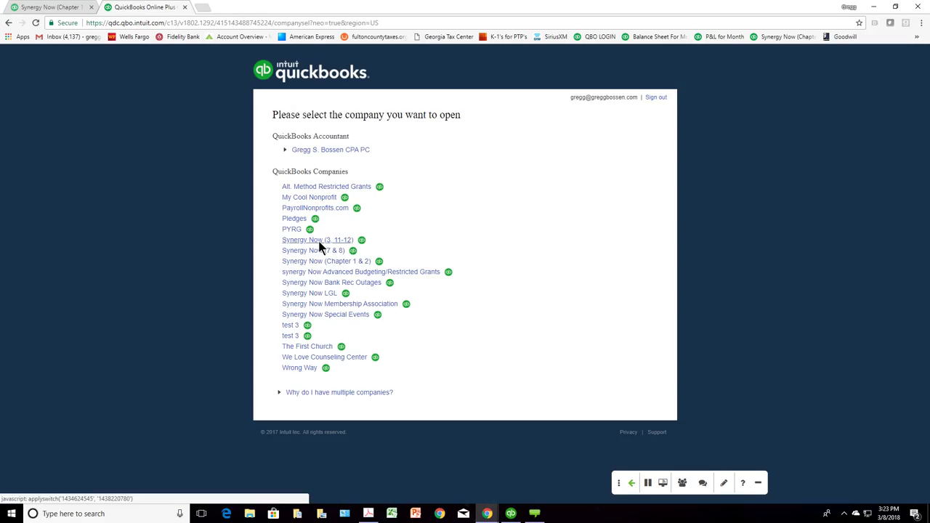
left_click(320, 242)
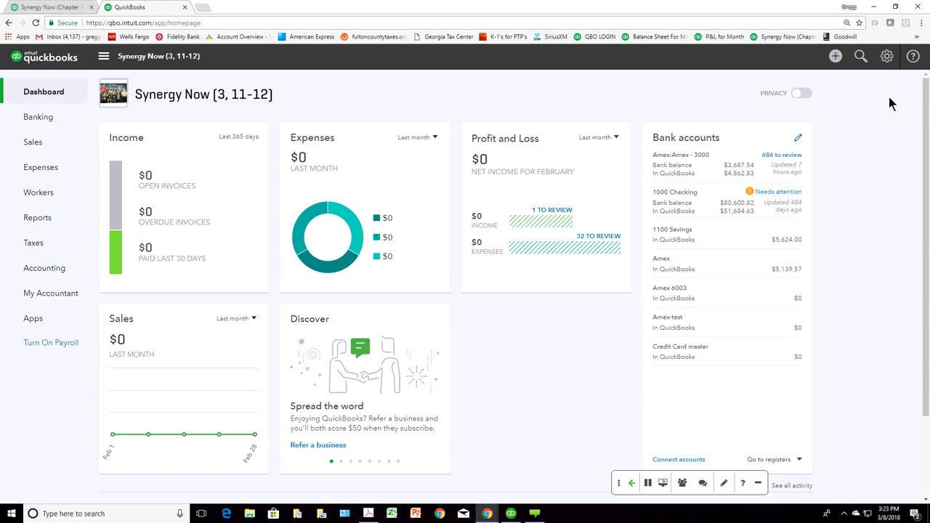
Step: Open the company's list of budgets
left_click(887, 58)
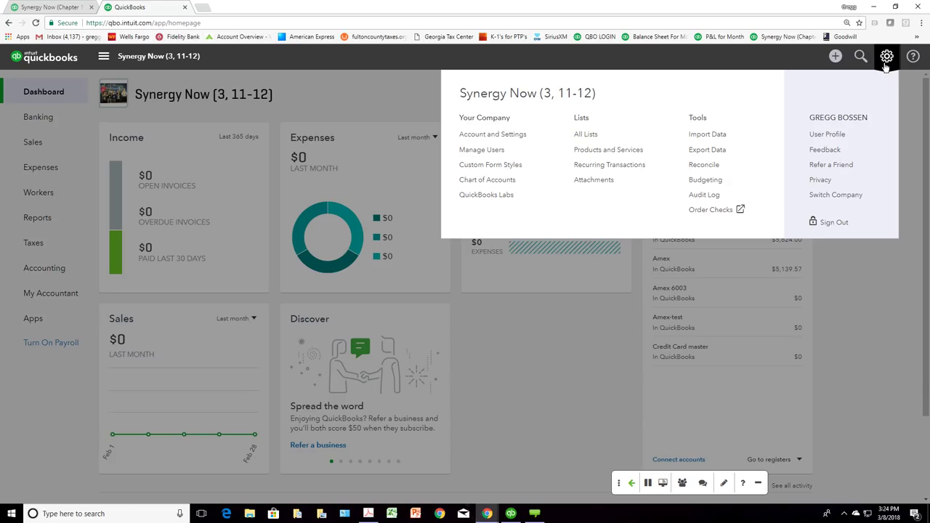
left_click(33, 226)
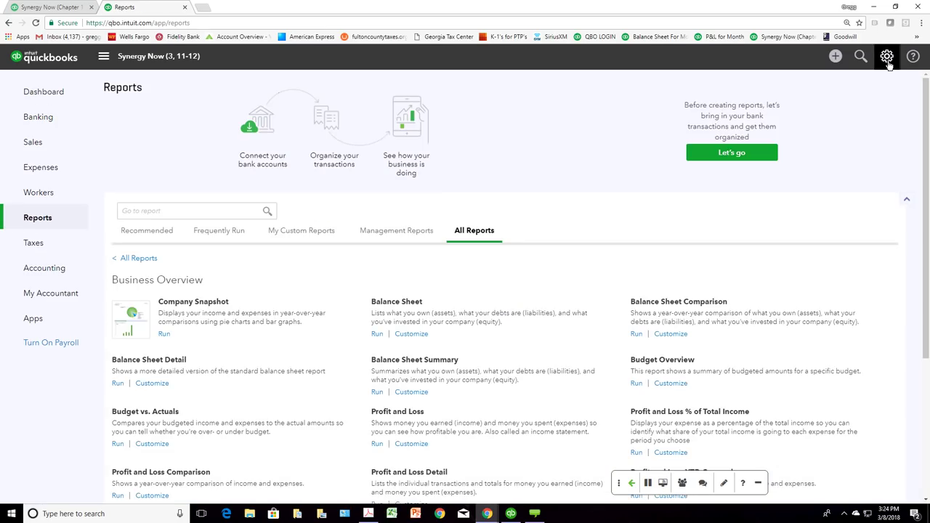
left_click(887, 61)
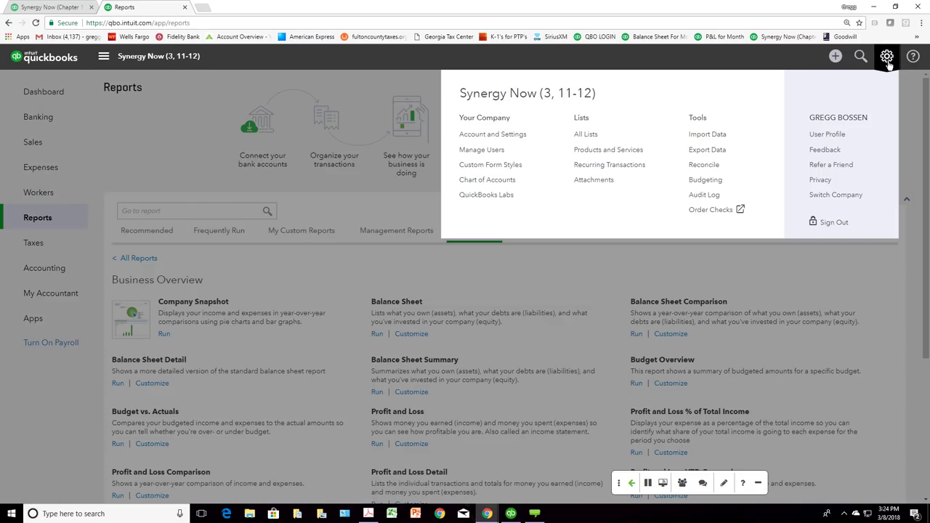
left_click(704, 180)
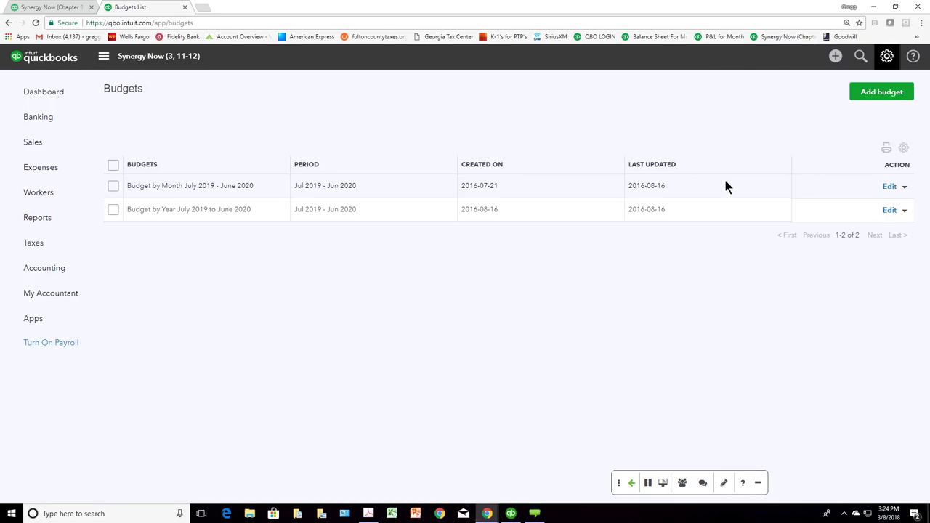
Step: Set up a monthly, non-subdivided budget named My Cool Budget for FY2018 (Jul 2017 - Jun 2018) without pre-filled data, and proceed to its grid
left_click(867, 93)
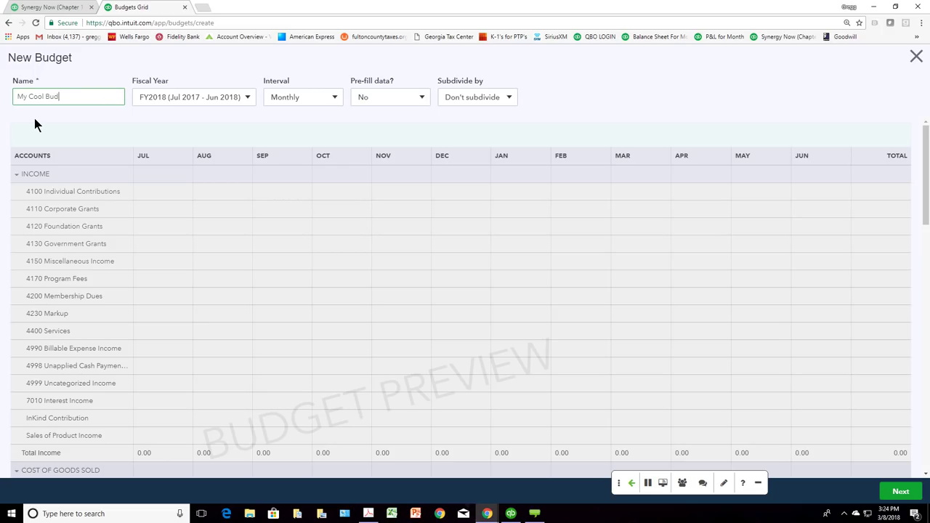
type("dget")
left_click(423, 100)
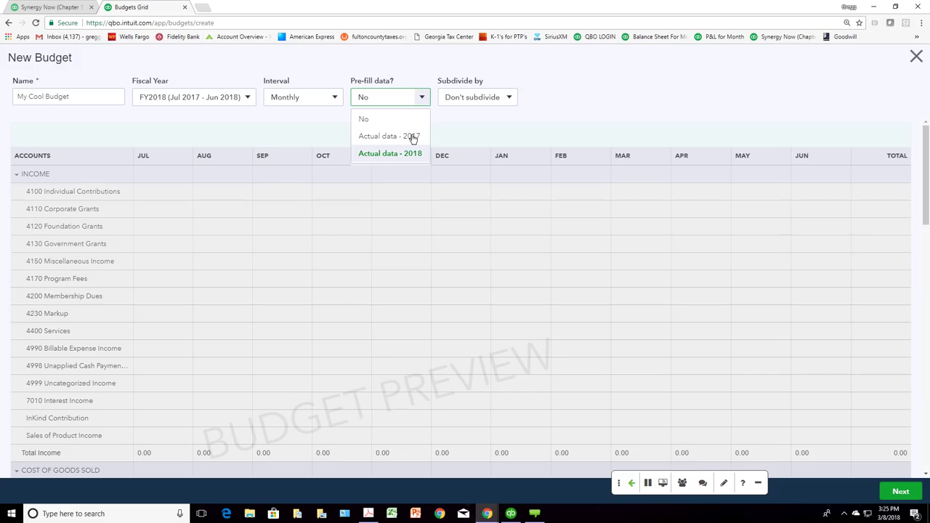
left_click(368, 118)
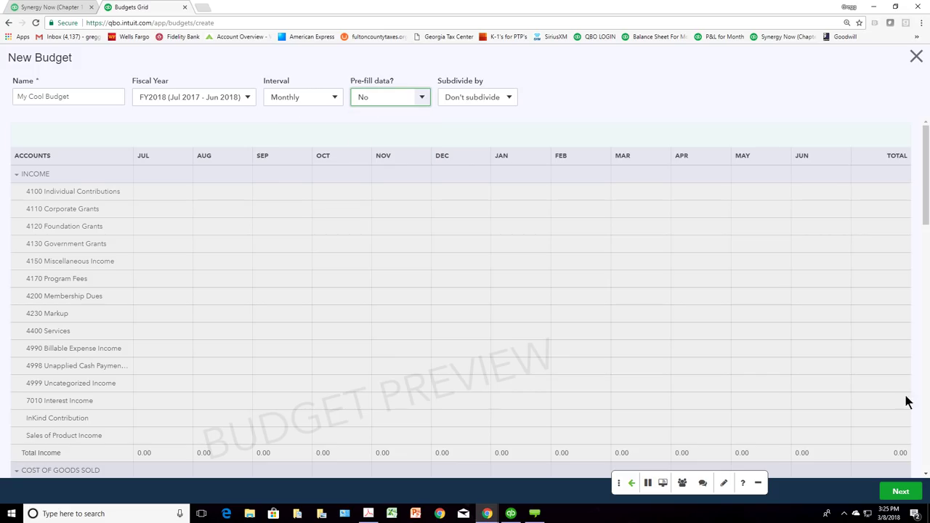
left_click(902, 494)
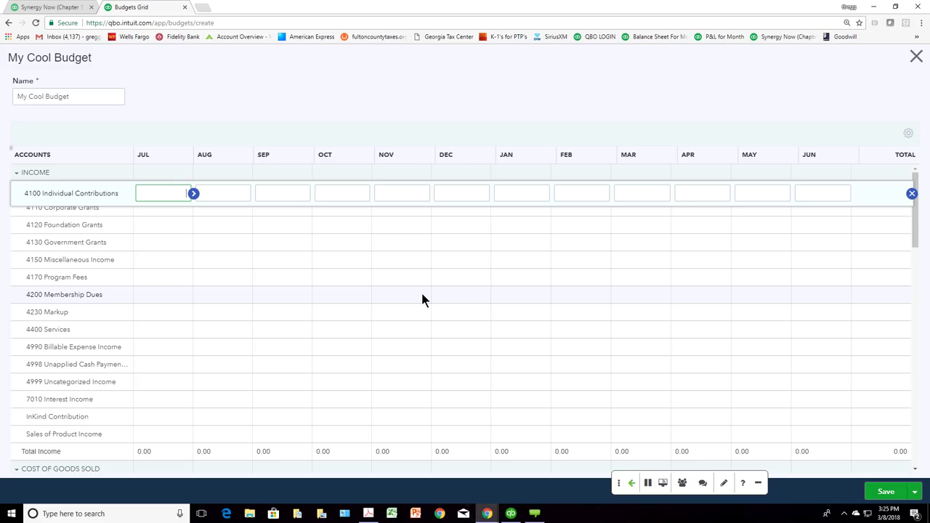
Step: Budget 4100 Individual Contributions at 4,000 for July, 5,000 for August and 8,000 for September
type("4000")
left_click(243, 193)
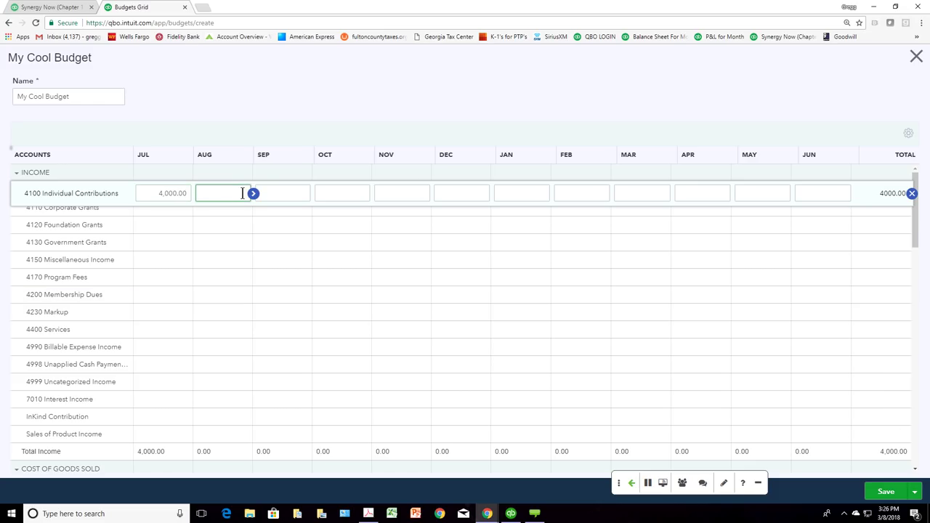
type("5,00")
type("000")
left_click(291, 195)
type("80")
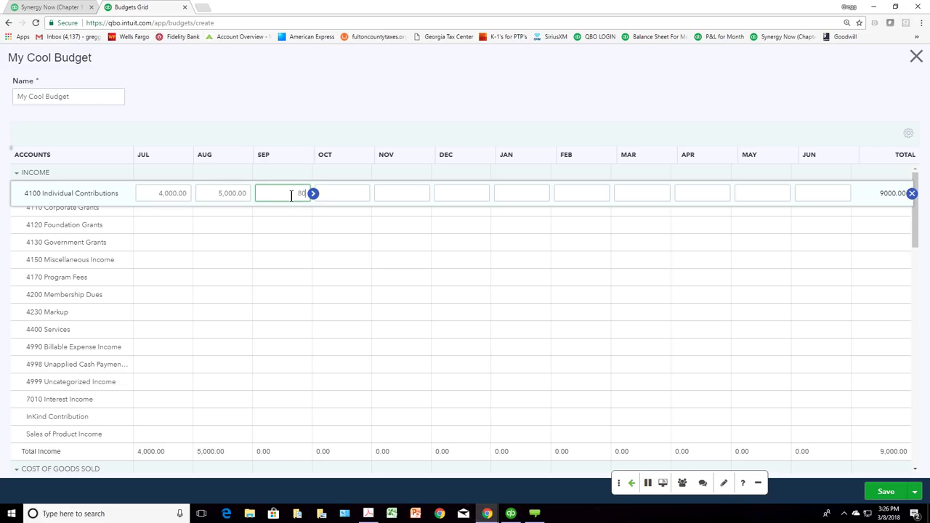
type("00")
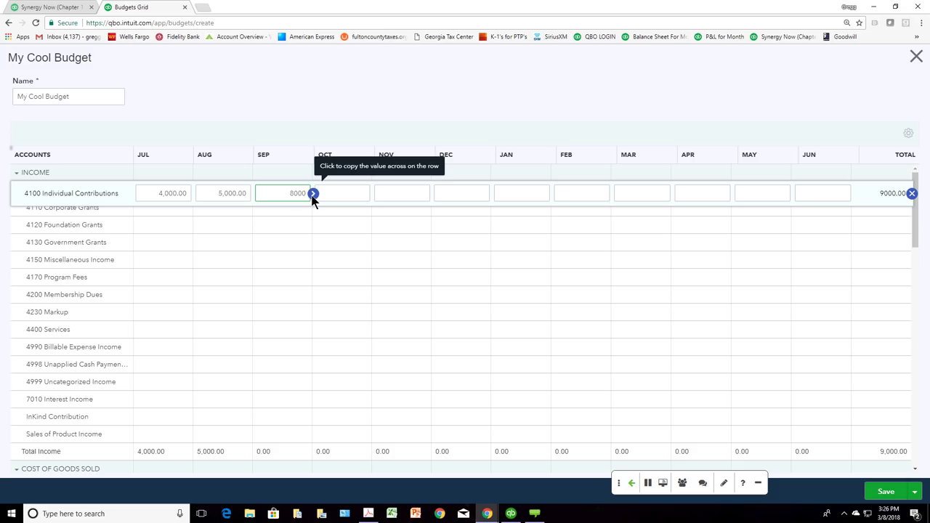
Step: Budget 6290 Rent at 2,400 for July and copy the amount across the remaining months
scroll(344, 266, "down", 5)
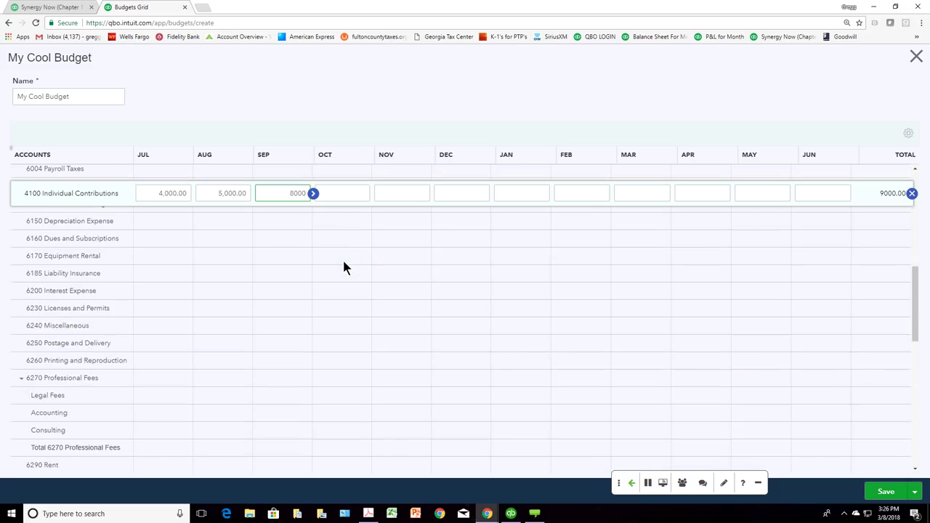
scroll(344, 267, "down", 5)
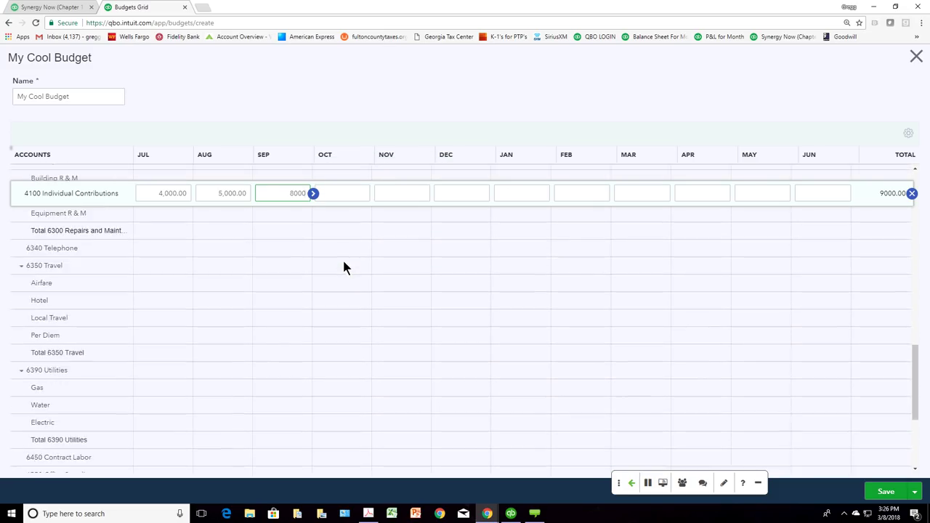
scroll(344, 267, "down", 4)
scroll(344, 268, "down", 1)
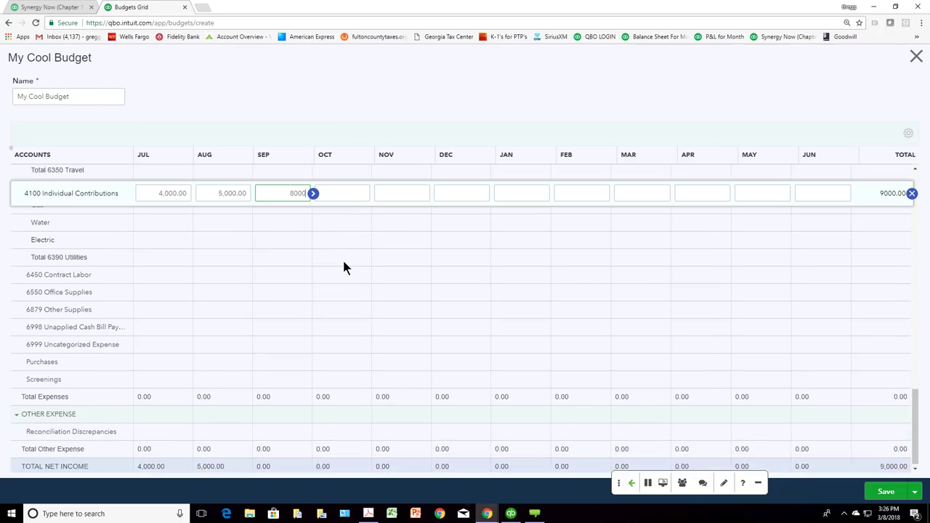
scroll(344, 267, "up", 5)
scroll(345, 267, "up", 4)
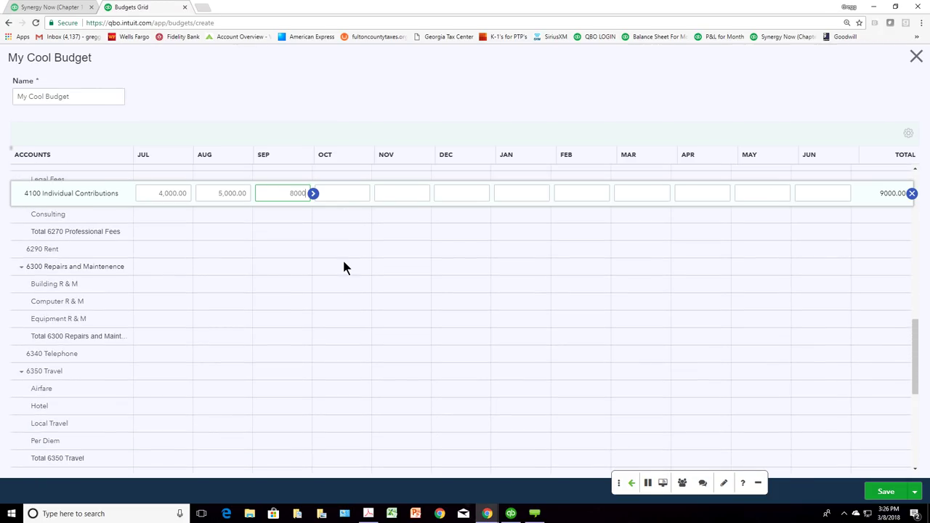
left_click(171, 300)
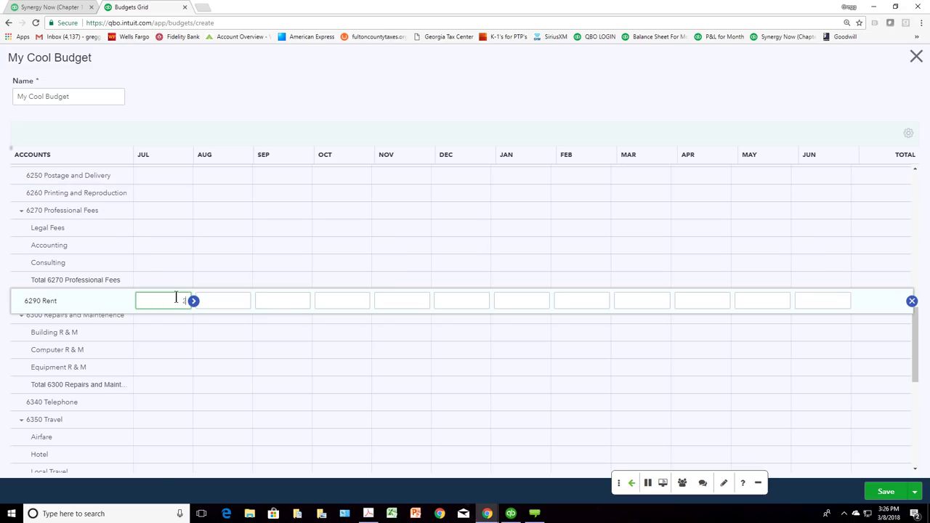
type("2400")
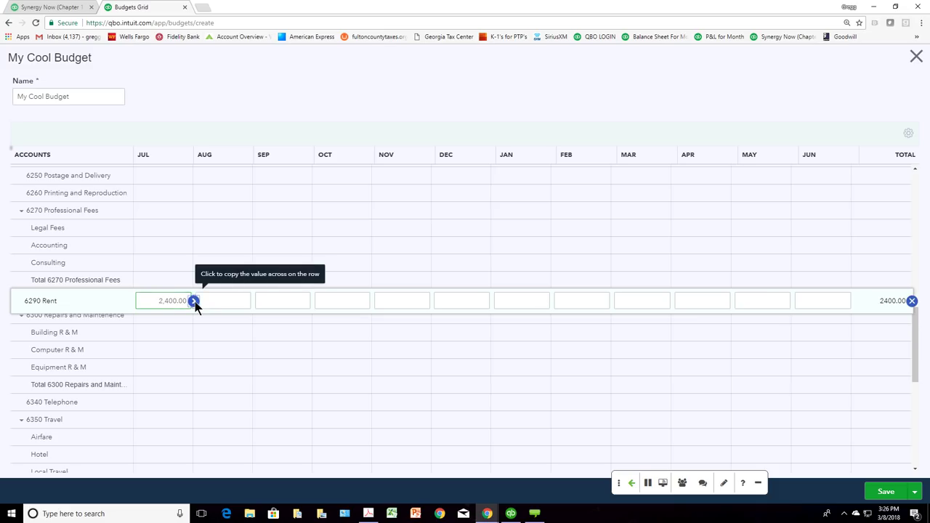
left_click(194, 301)
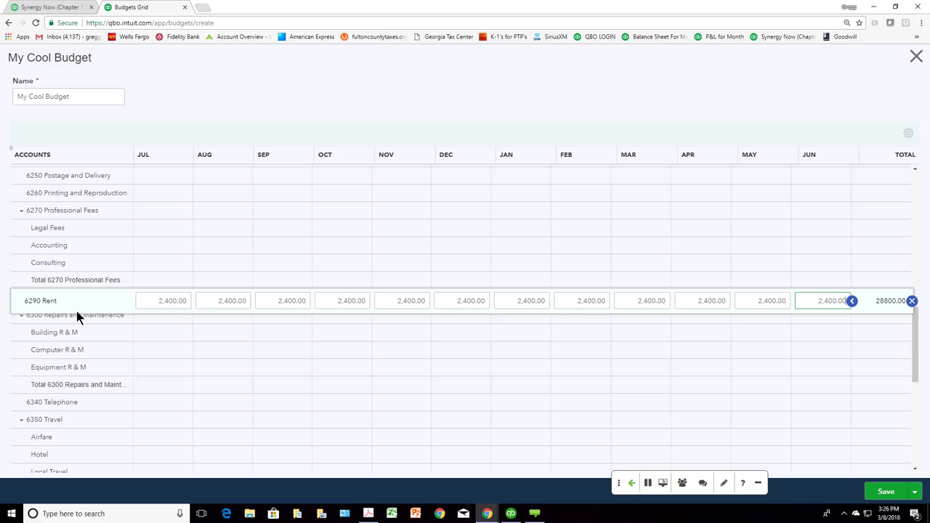
Step: Hide the budget's blank rows, show them again, and close My Cool Budget without saving
left_click(908, 135)
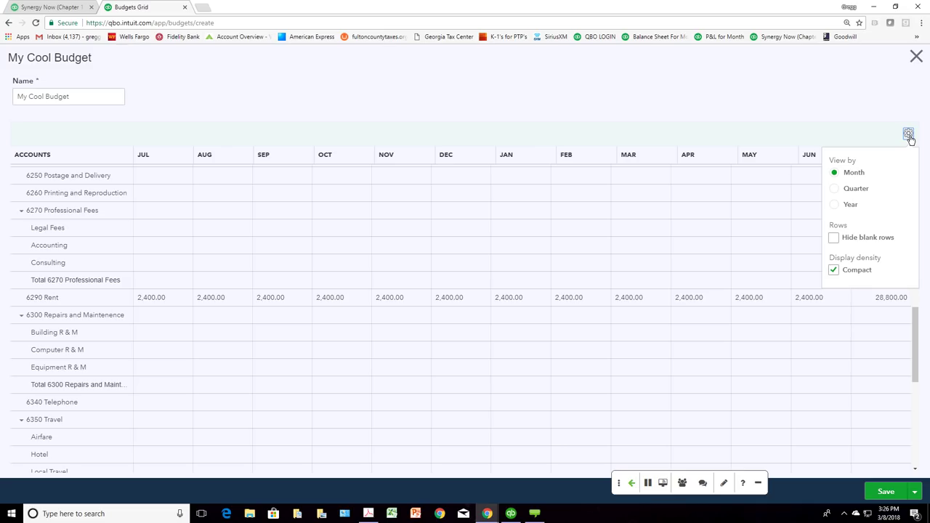
left_click(834, 238)
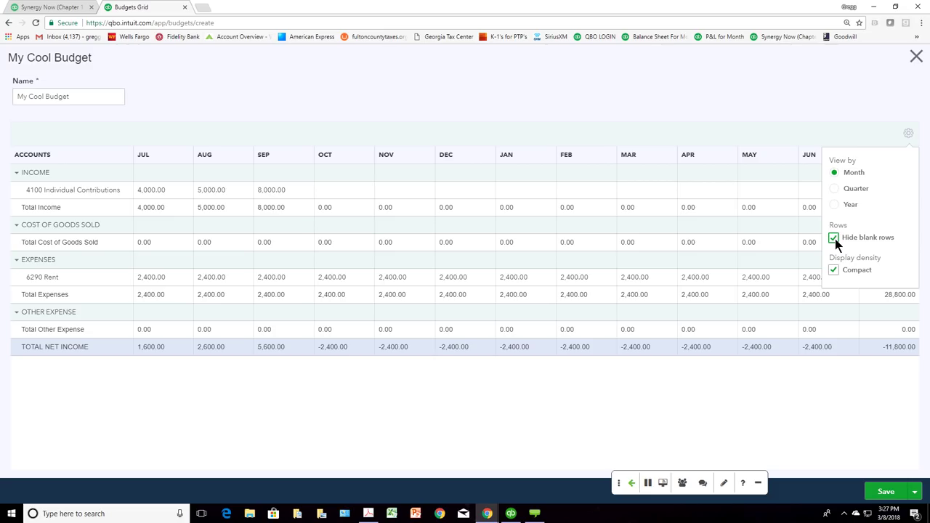
left_click(833, 239)
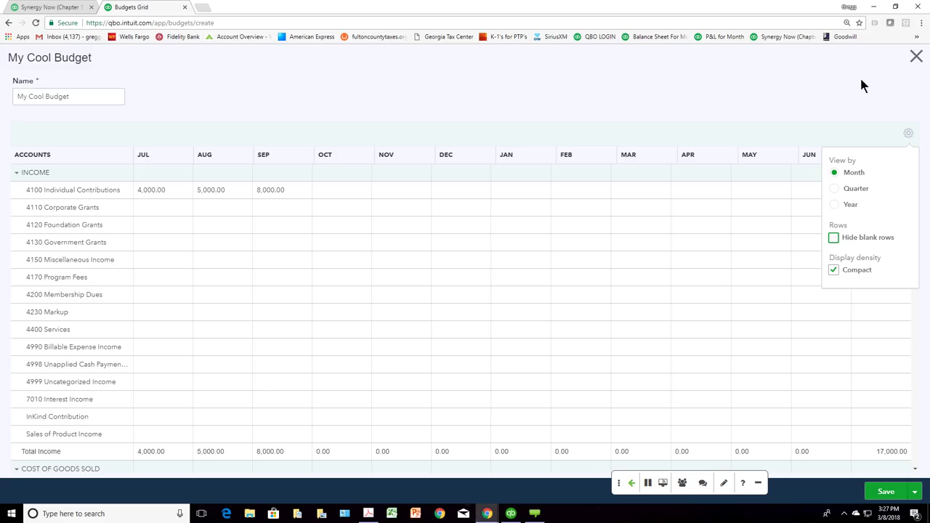
left_click(916, 57)
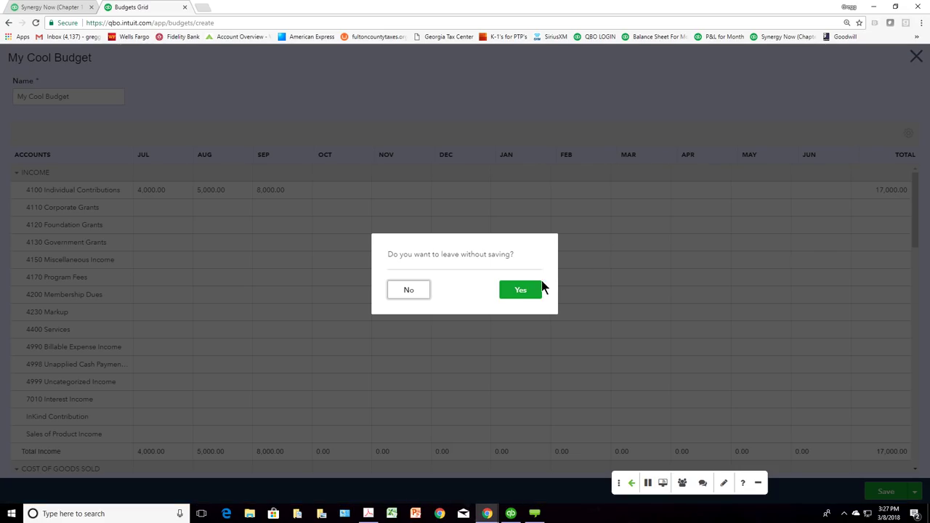
left_click(520, 290)
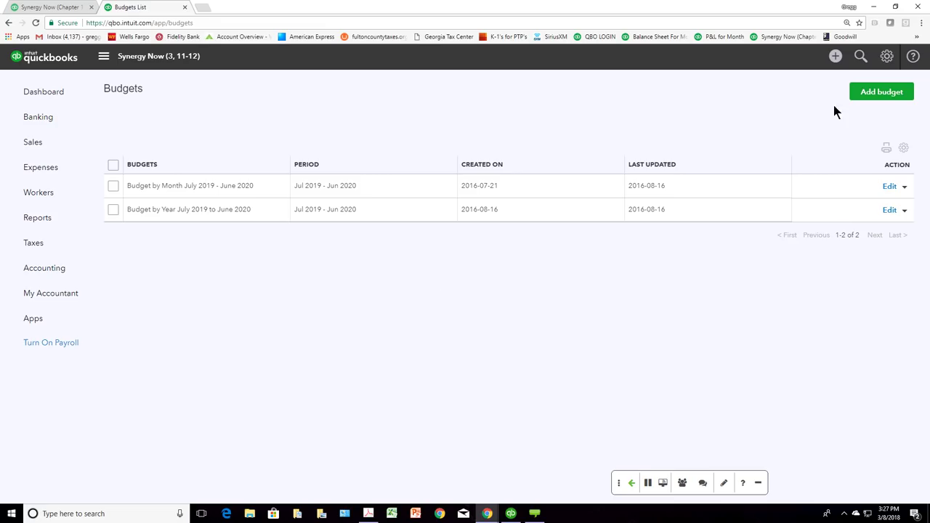
Step: Run the Budgets vs. Actuals report for Budget by Month July 2019 - June 2020 and review its columns from July through the total
left_click(886, 56)
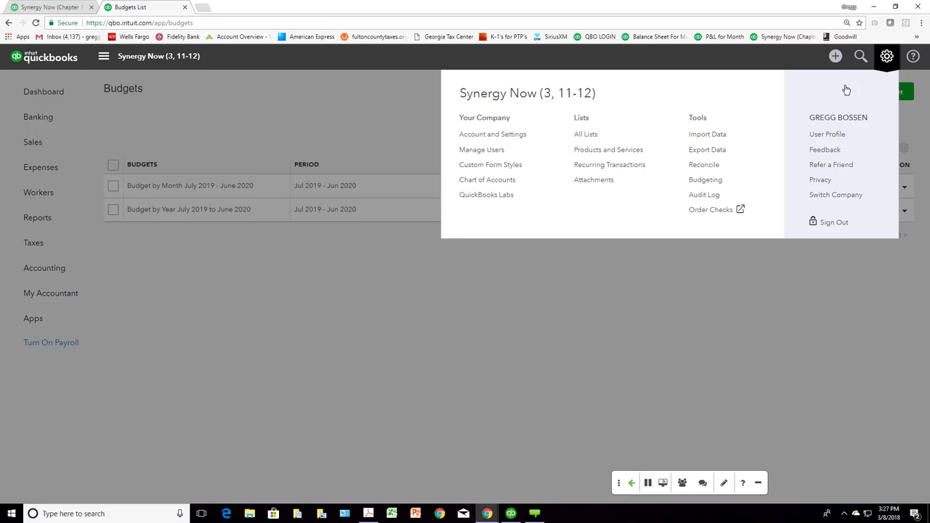
left_click(712, 182)
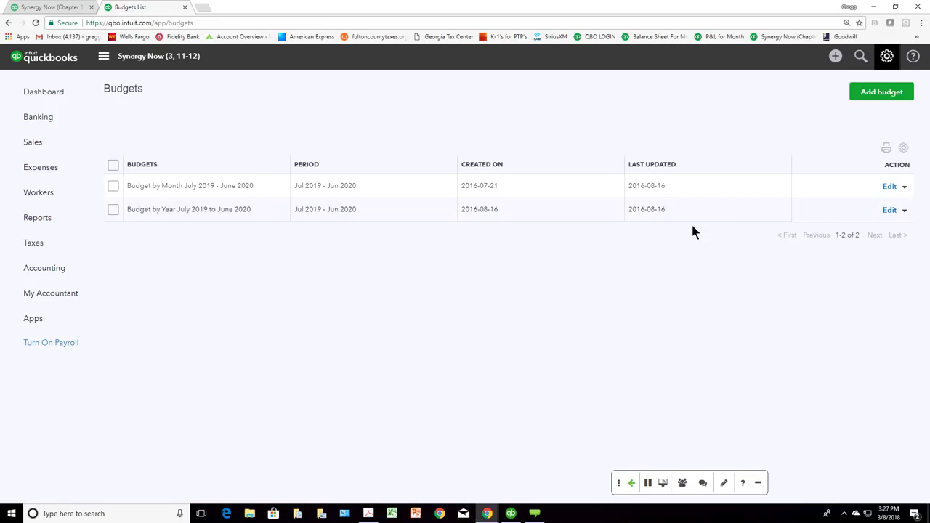
left_click(904, 187)
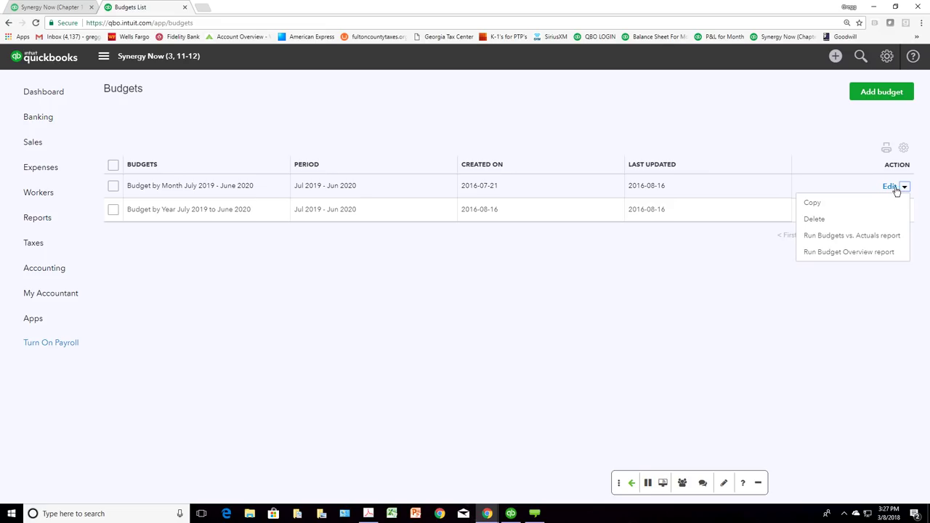
left_click(820, 238)
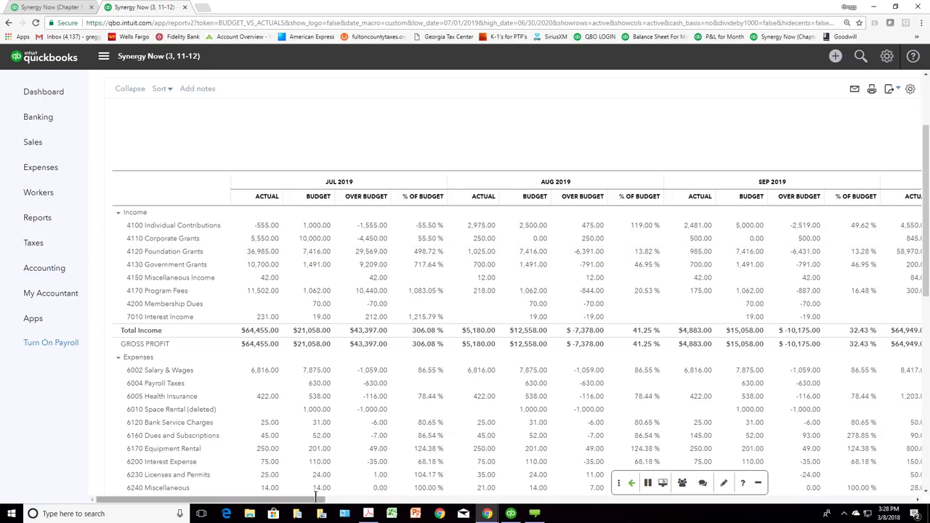
left_click_drag(324, 499, 523, 499)
left_click_drag(607, 501, 921, 489)
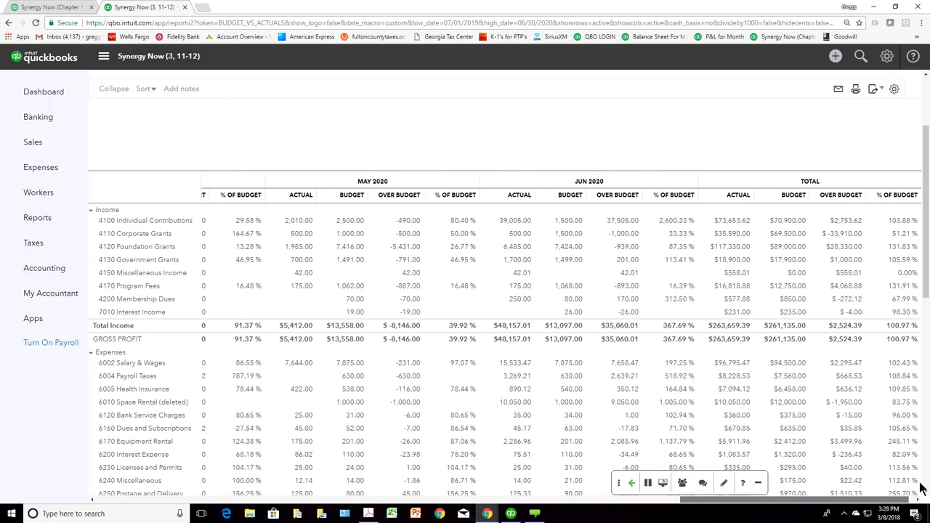
left_click_drag(857, 498, 273, 518)
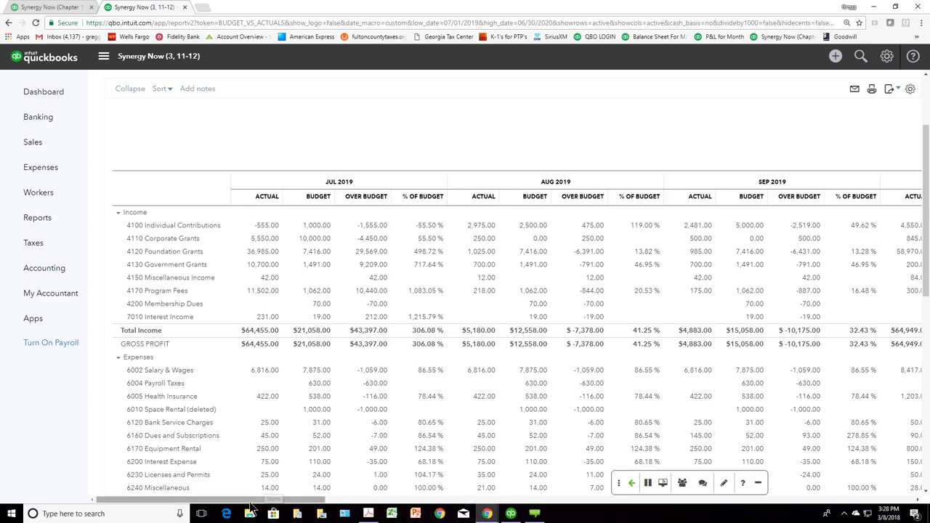
mouse_move(259, 502)
left_mouse_down()
mouse_move(336, 501)
mouse_move(252, 502)
left_mouse_up()
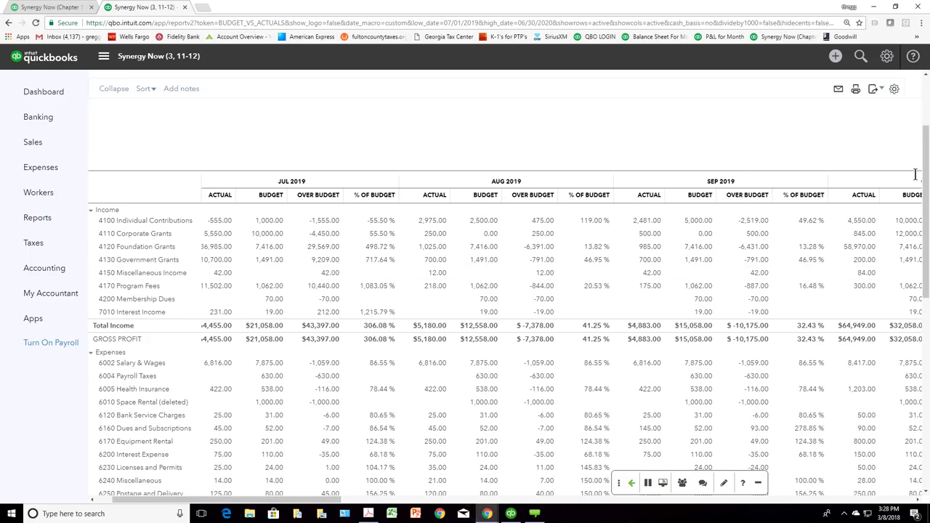
Step: Customize the report grid to show Accounts vs. Total, rerun it and review the full-year budget comparison
left_click_drag(926, 173, 928, 120)
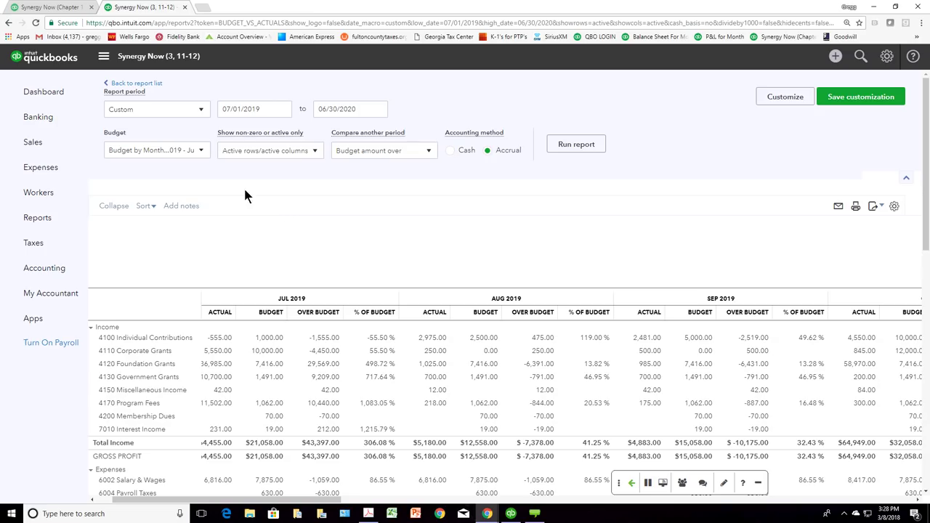
left_click(782, 98)
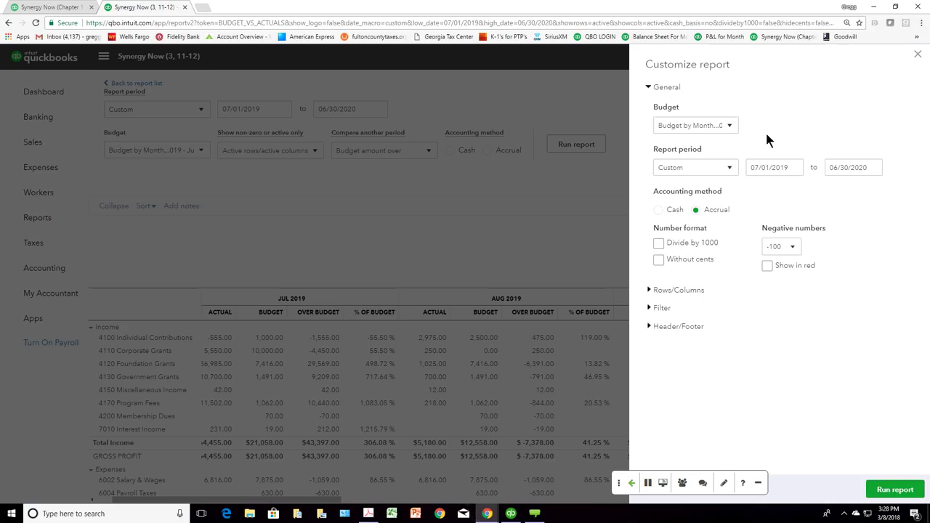
left_click(649, 292)
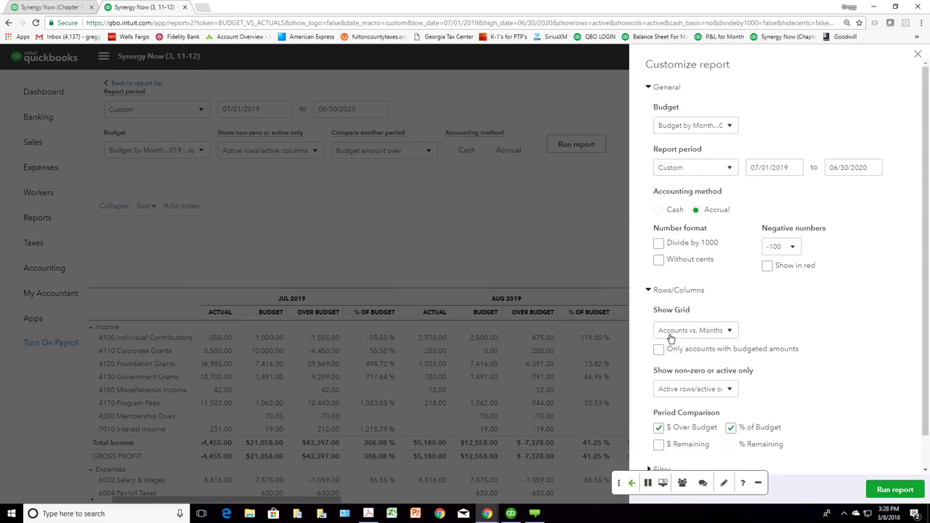
left_click(729, 332)
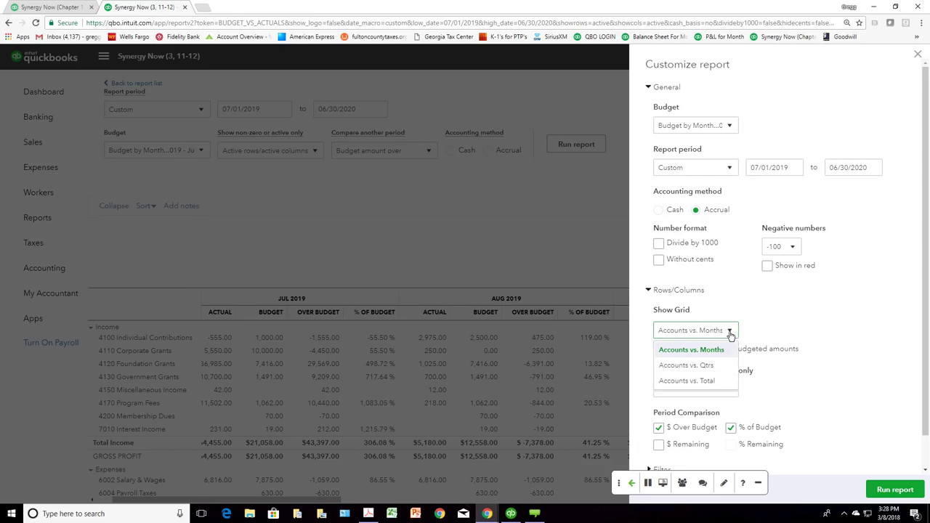
left_click(705, 381)
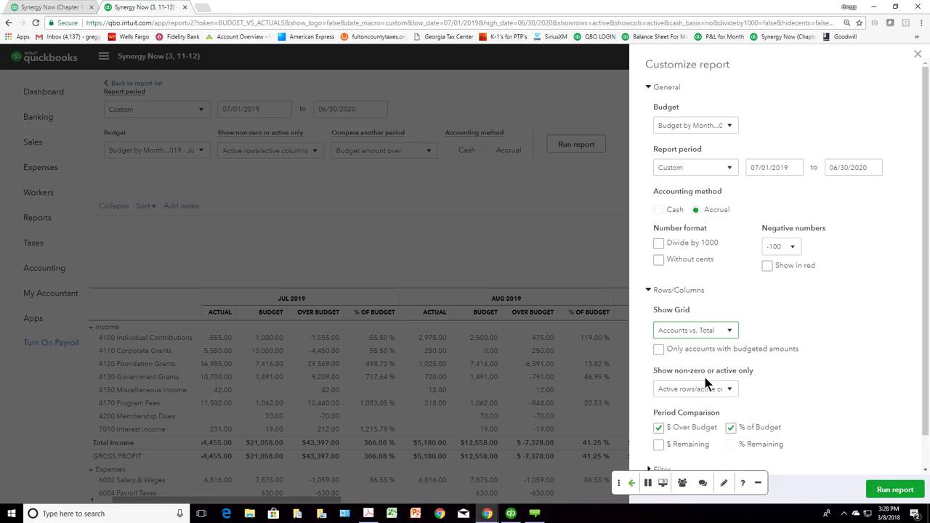
left_click(882, 488)
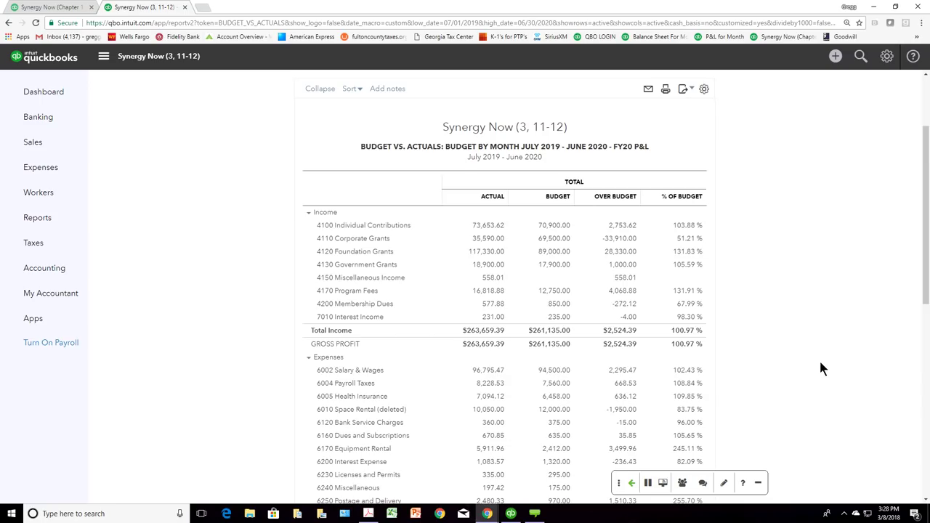
scroll(821, 369, "down", 3)
scroll(821, 369, "up", 5)
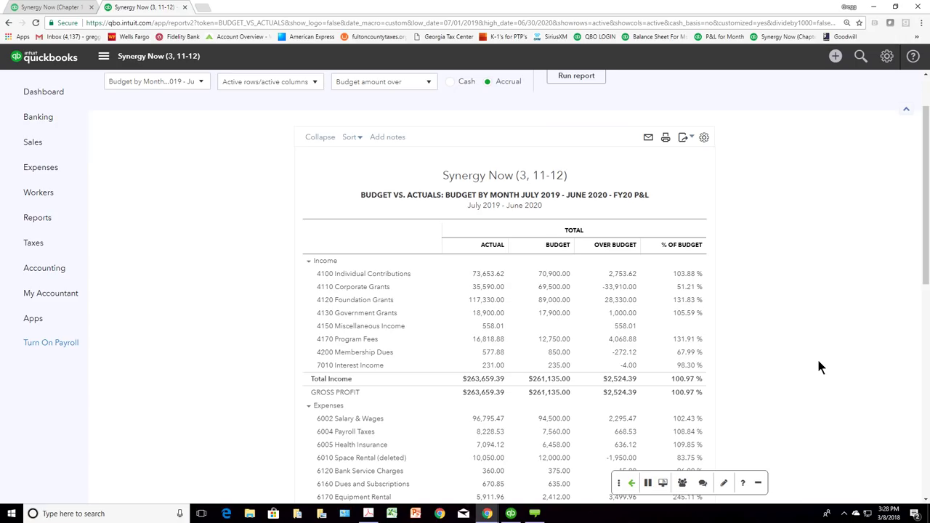
scroll(829, 360, "up", 1)
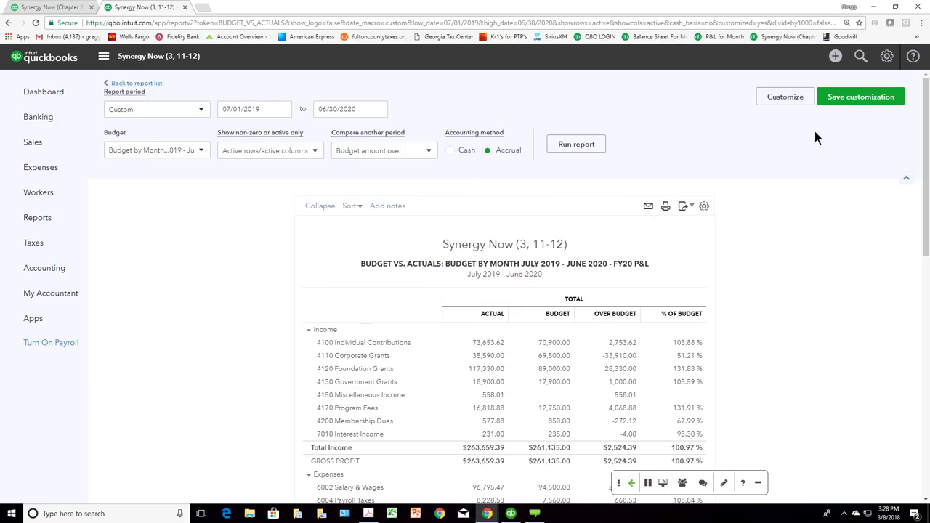
Step: Set up a yearly, non-subdivided budget named my new cool for FY2018 (Jul 2017 - Jun 2018) without pre-filled data, and proceed to its grid
left_click(885, 57)
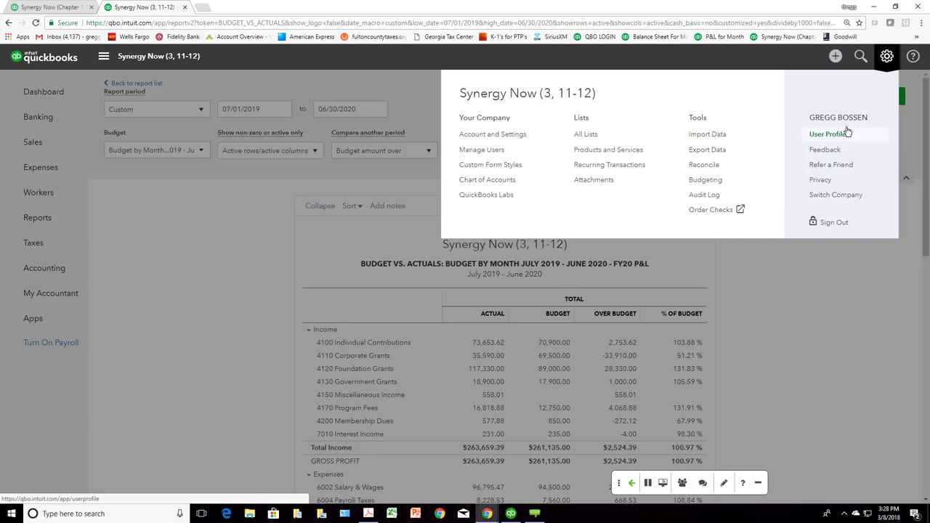
left_click(718, 179)
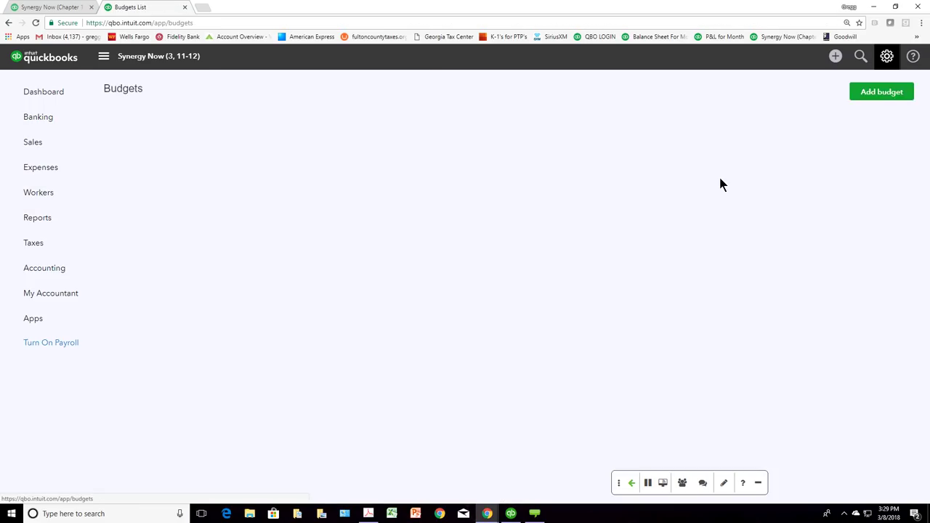
left_click(880, 96)
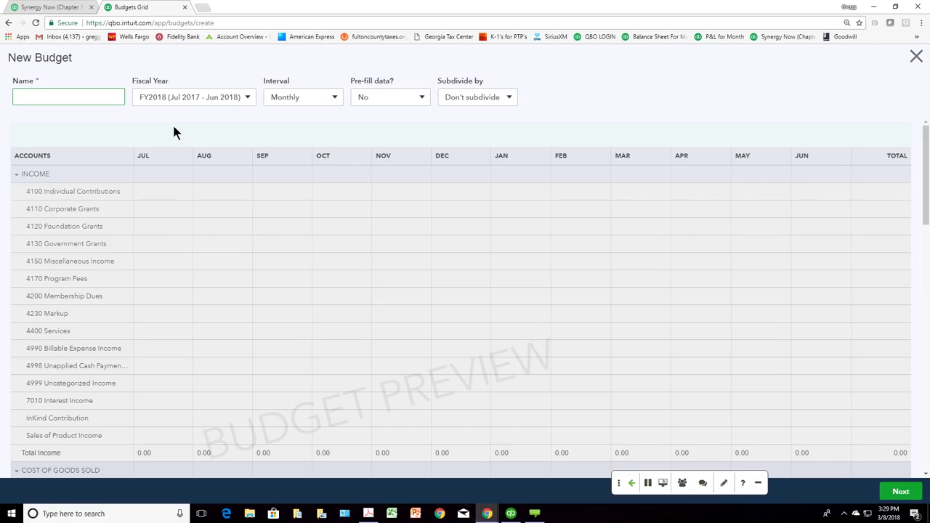
type("year")
key("BackSpace")
key("BackSpace")
key("BackSpace")
key("BackSpace")
type("my new cool")
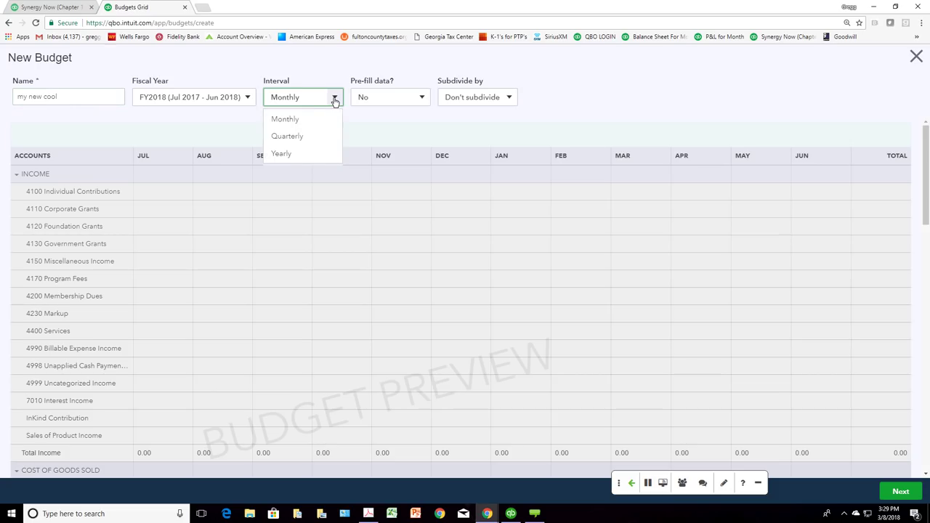
left_click(282, 154)
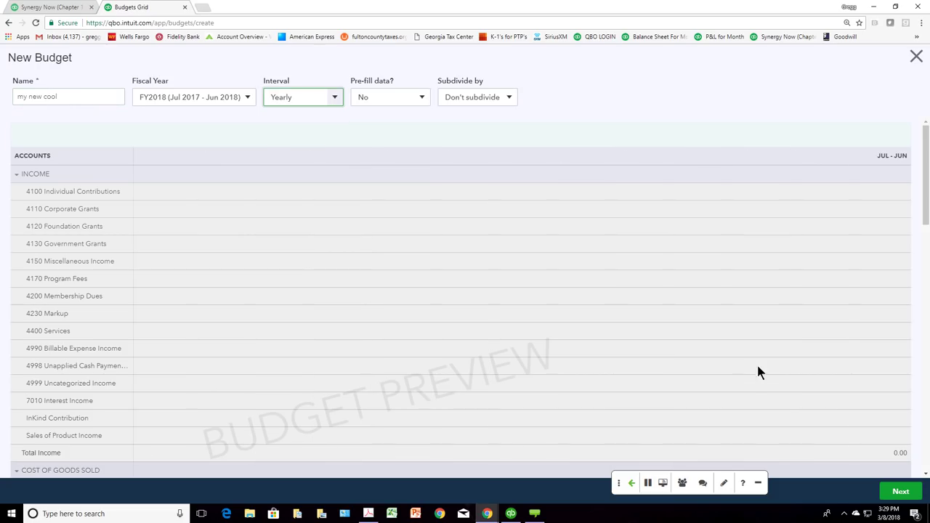
left_click(895, 491)
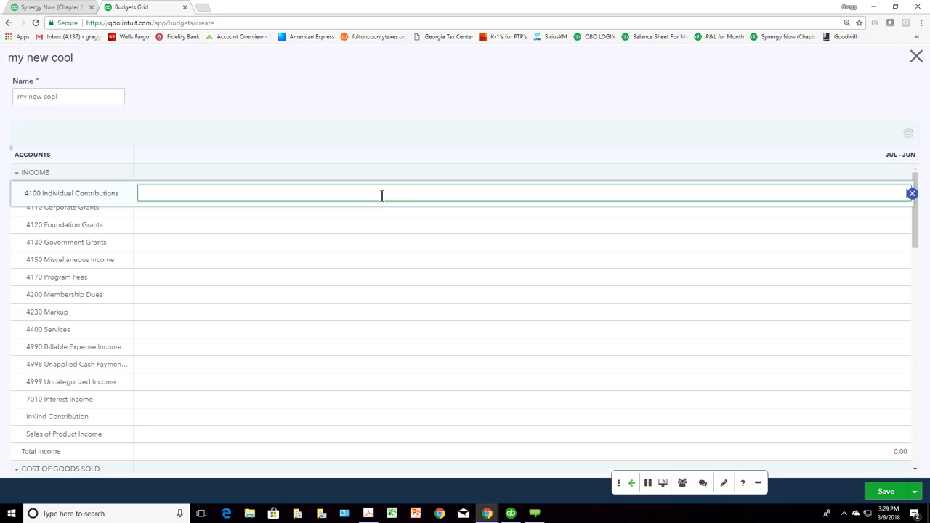
Step: Budget 4100 Individual Contributions at 173,612 for the year, and try entering text for 4120 Foundation Grants before clearing it
type("173612")
left_click(415, 228)
type("TH")
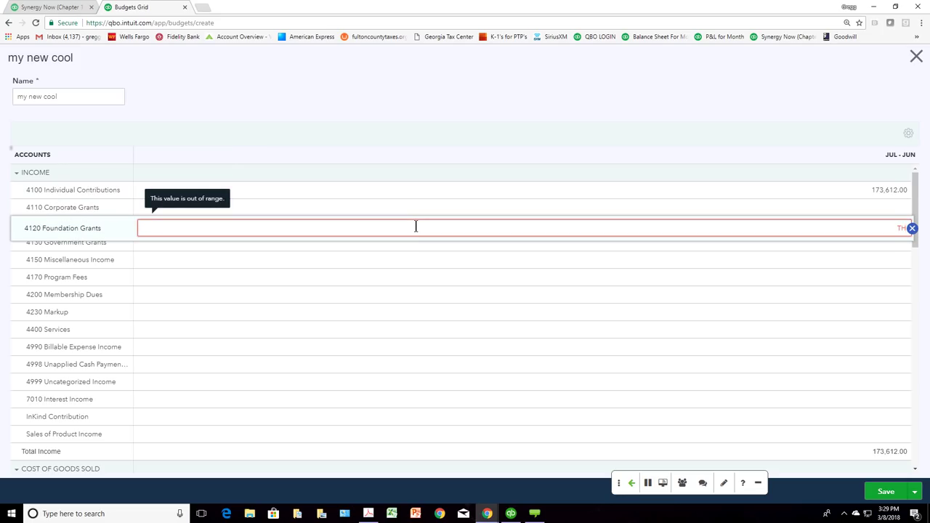
type("IS IS A")
key("BackSpace")
key("BackSpace")
key("BackSpace")
key("BackSpace")
key("BackSpace")
key("BackSpace")
key("BackSpace")
key("BackSpace")
key("BackSpace")
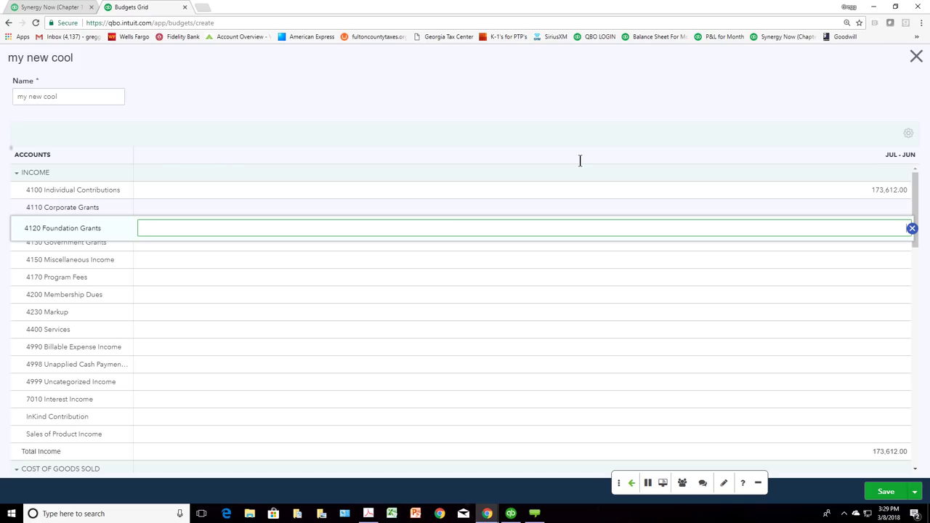
Step: Display the yearly budget by month, and close it without saving
left_click(907, 135)
left_click(834, 172)
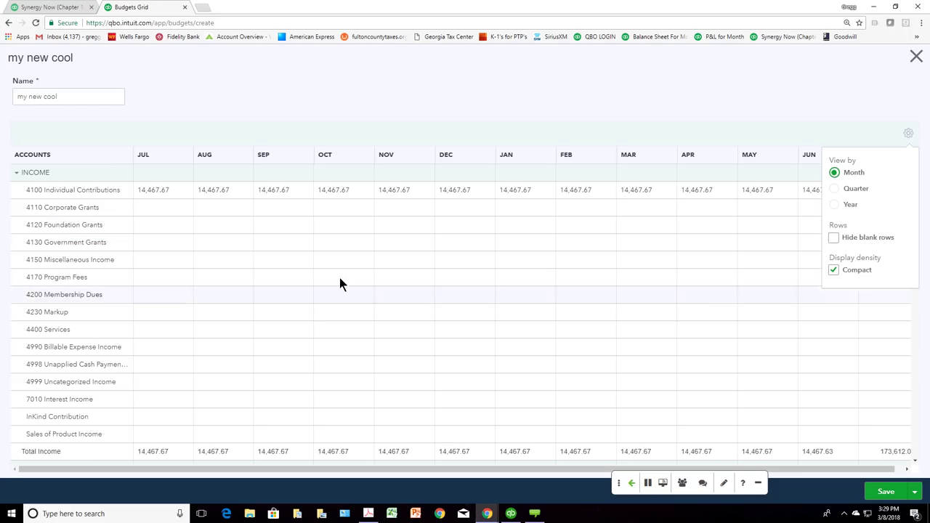
left_click(916, 57)
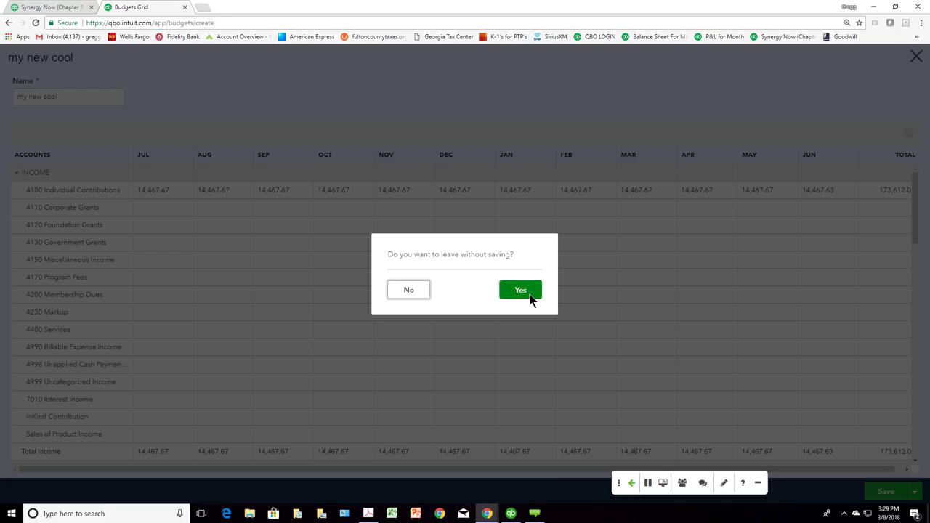
left_click(530, 294)
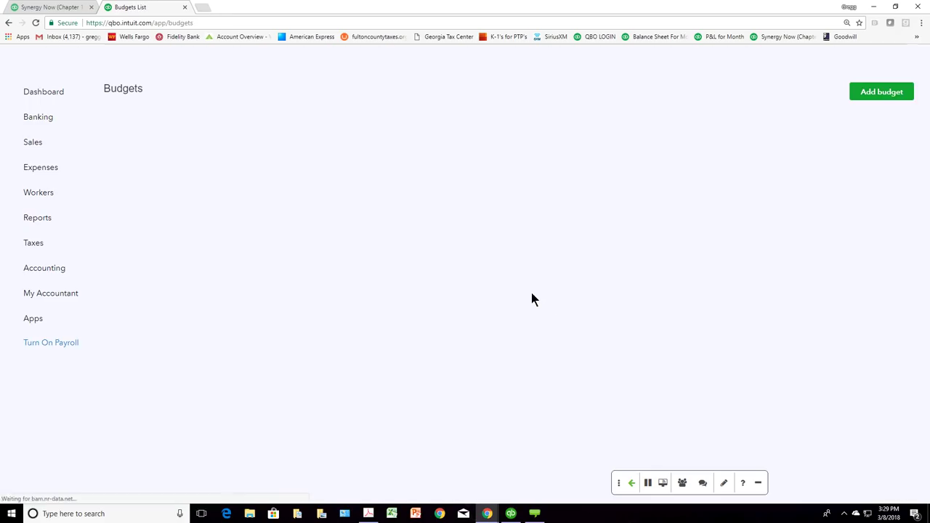
Step: Set up a monthly FY2018 budget named dfnbdfnhbg without pre-filled data or subdivision, and proceed to its grid
left_click(871, 97)
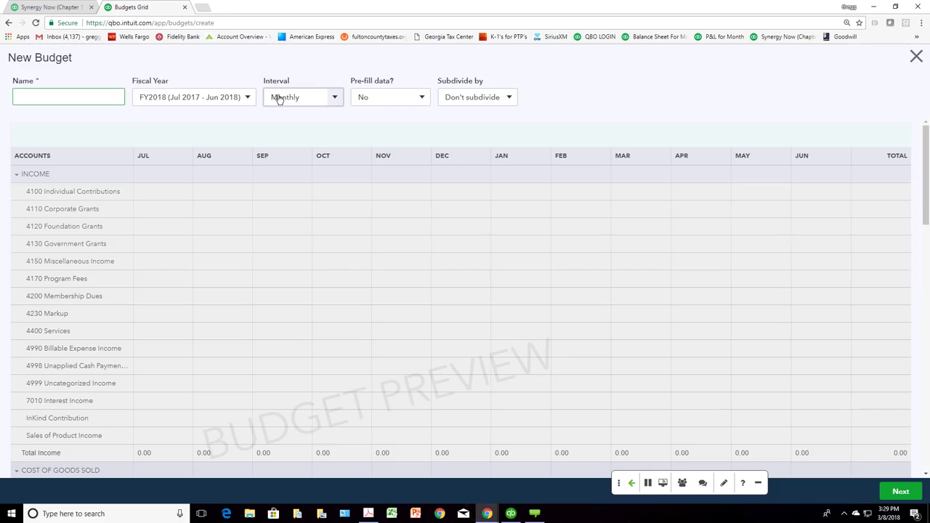
type("dfnbdfnhbg")
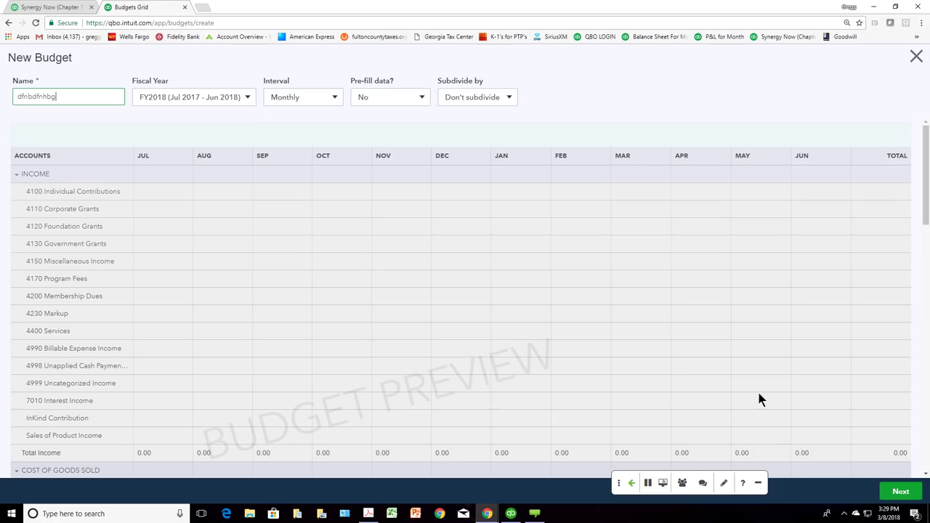
left_click(900, 491)
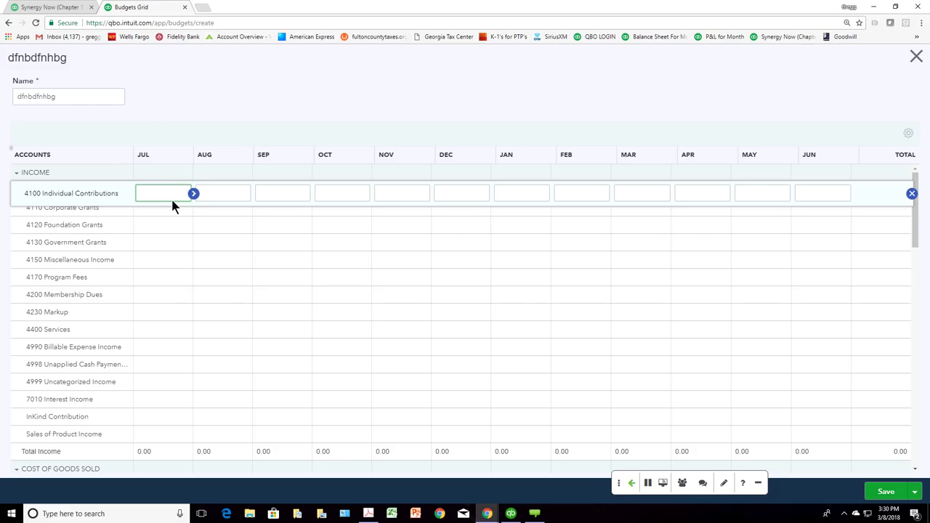
Step: Budget July at 121,210 for 4100 Individual Contributions and 121,212 for 4110 Corporate Grants, and close the budget without saving
type("121210")
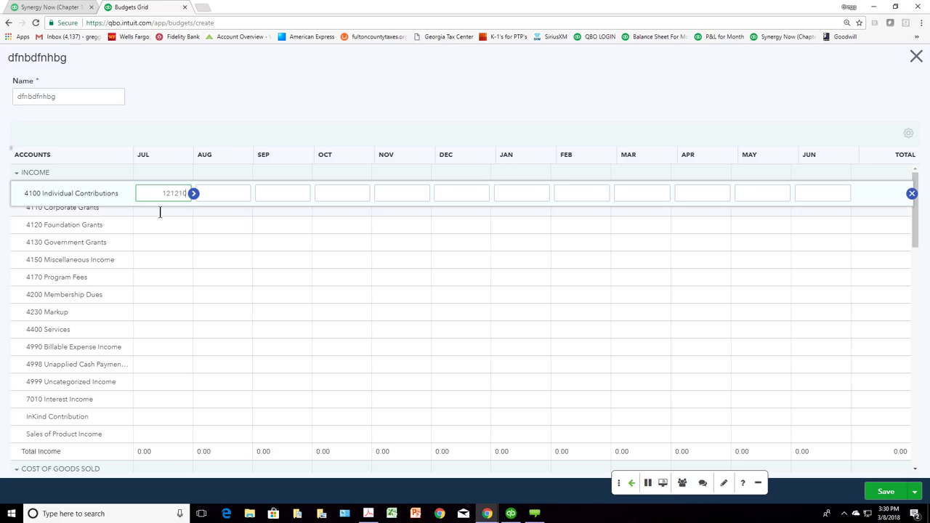
left_click(159, 209)
type("121210")
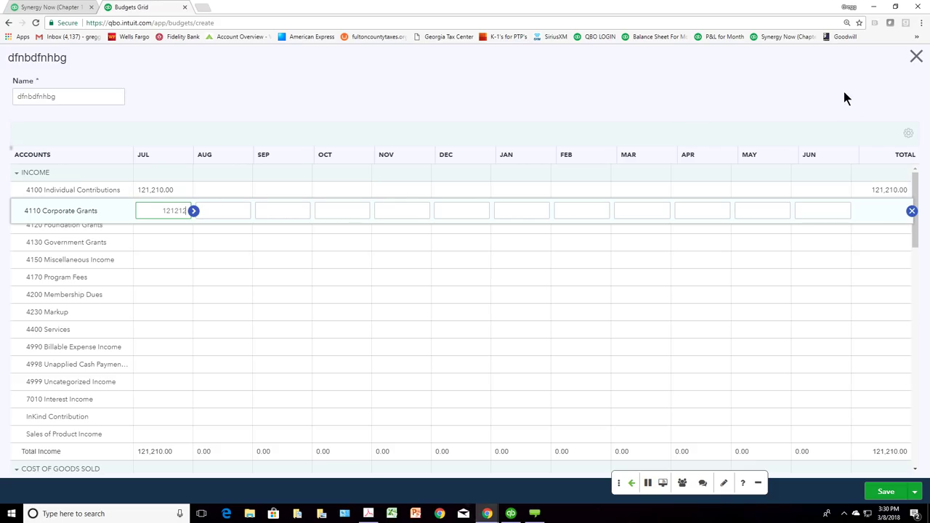
left_click(915, 56)
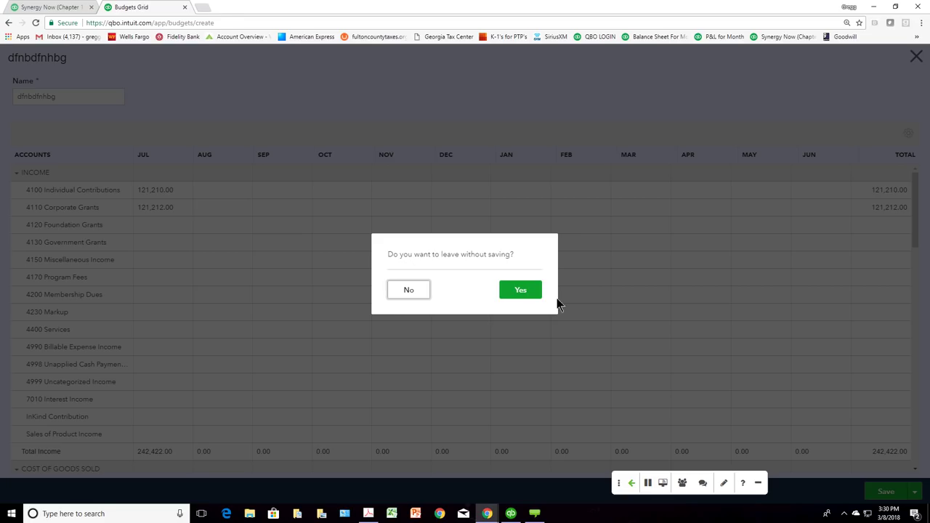
left_click(520, 290)
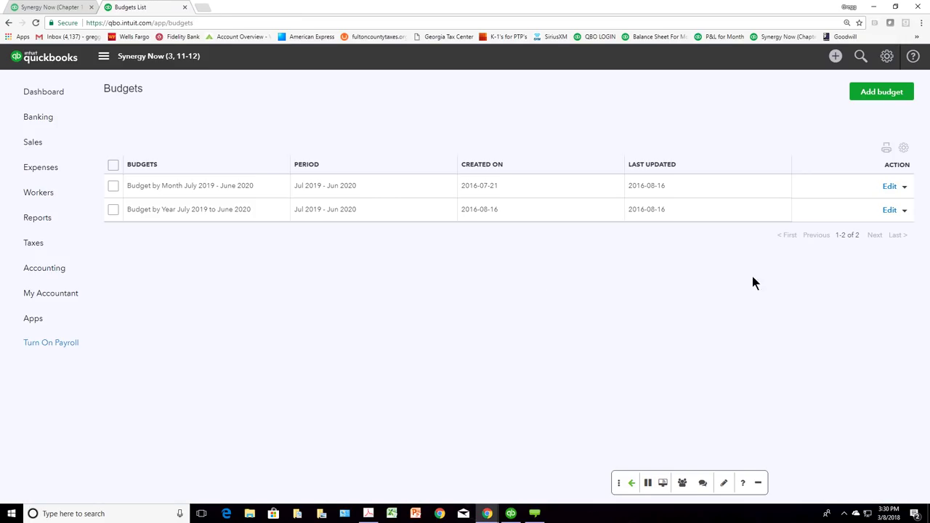
Step: Run the Budgets vs. Actuals report for Budget by Year July 2019 to June 2020, and rerun it with the grid set to Accounts vs. Total
left_click(905, 211)
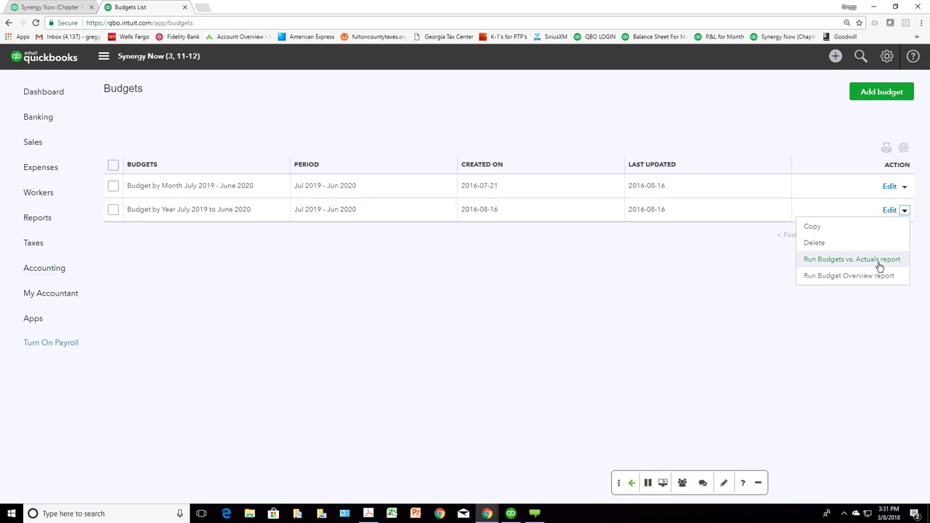
left_click(879, 263)
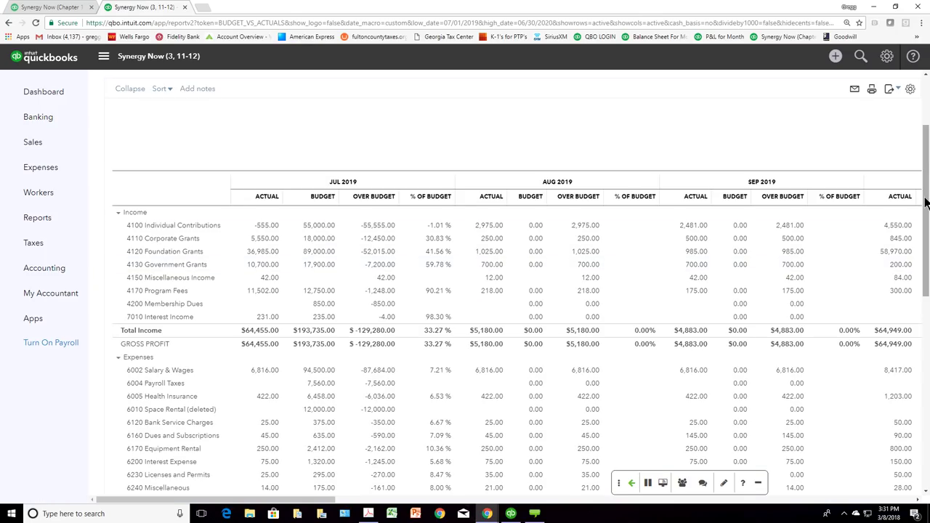
left_click_drag(926, 204, 923, 139)
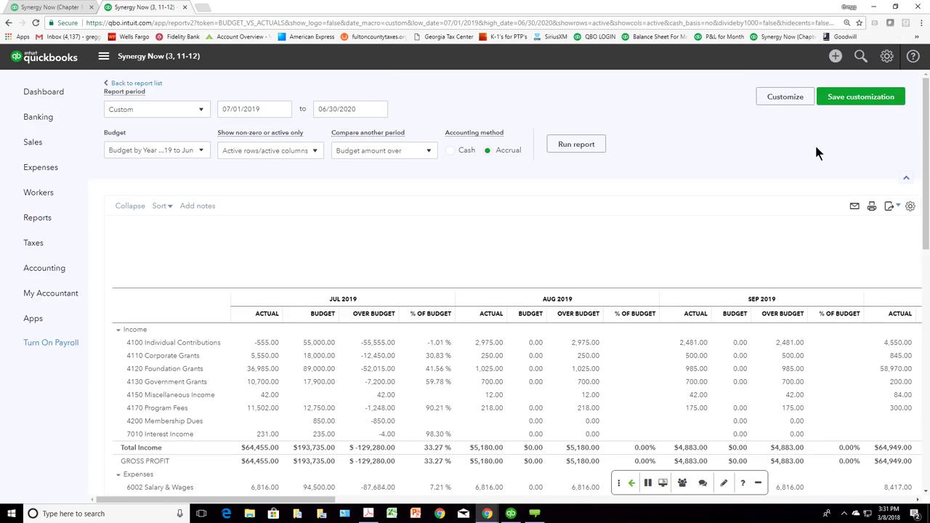
left_click(784, 97)
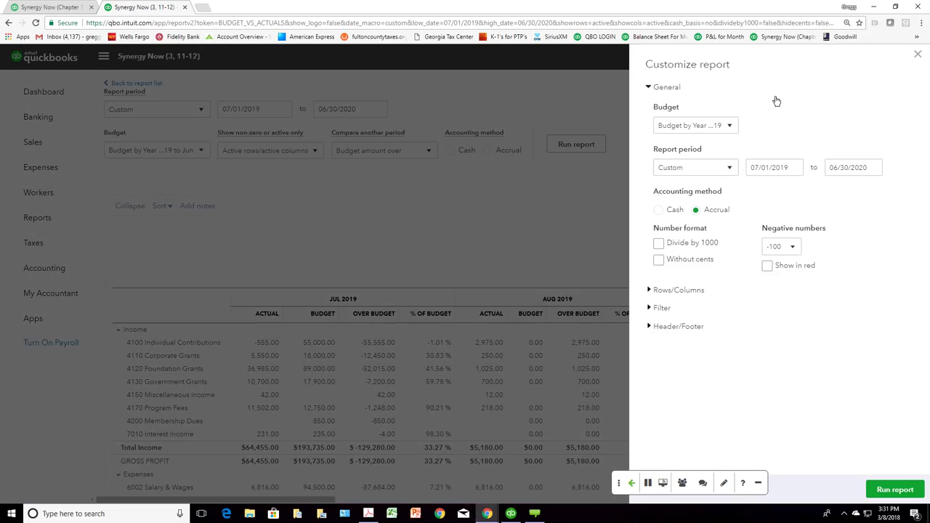
left_click(650, 291)
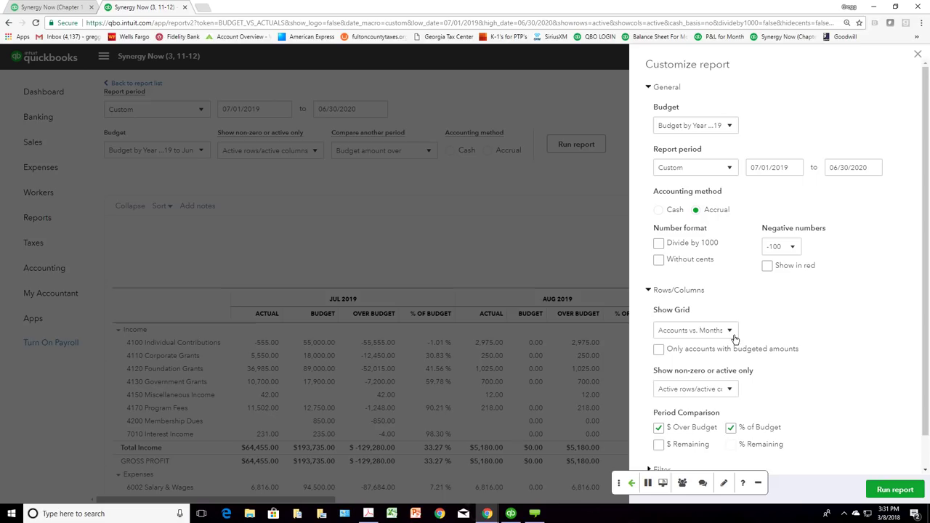
left_click(730, 332)
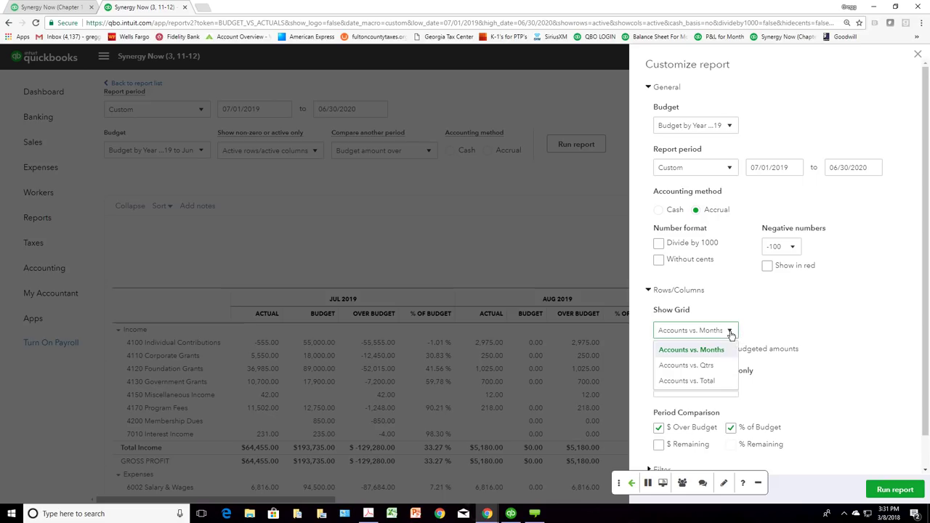
left_click(712, 381)
left_click(894, 490)
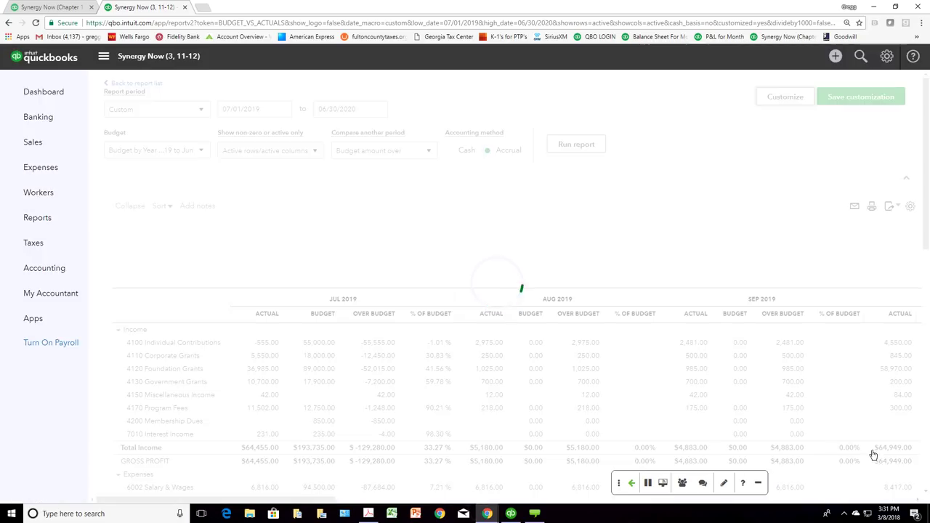